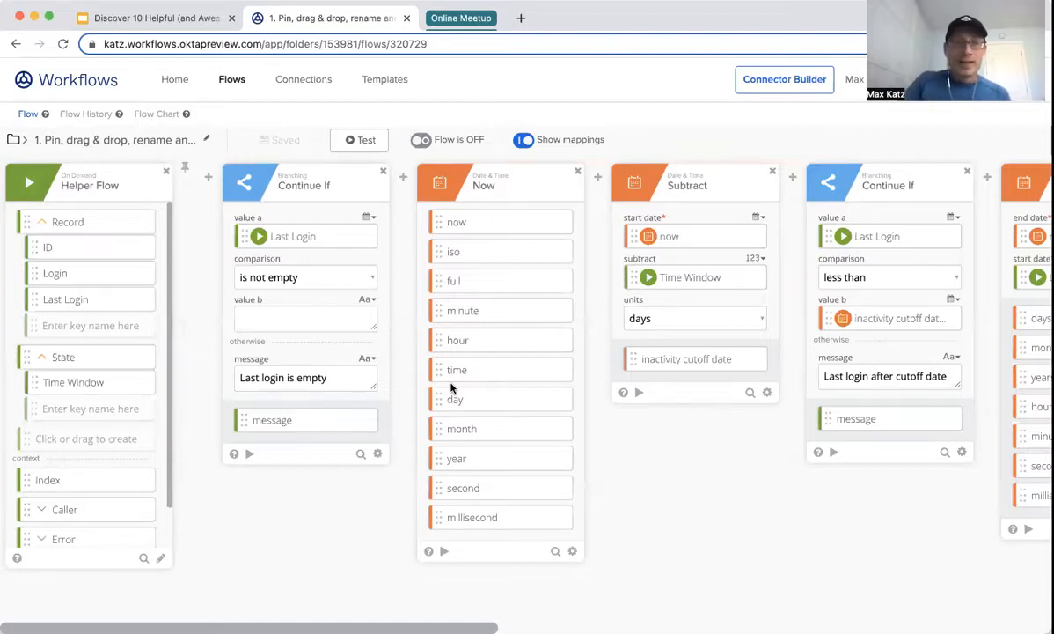
Step: Review the cards of the flow from Helper Flow to Create Row and the mappings feeding the userId and userName fields
{"action": "scroll", "coordinate": [450, 387], "scroll_direction": "right", "scroll_amount": 10}
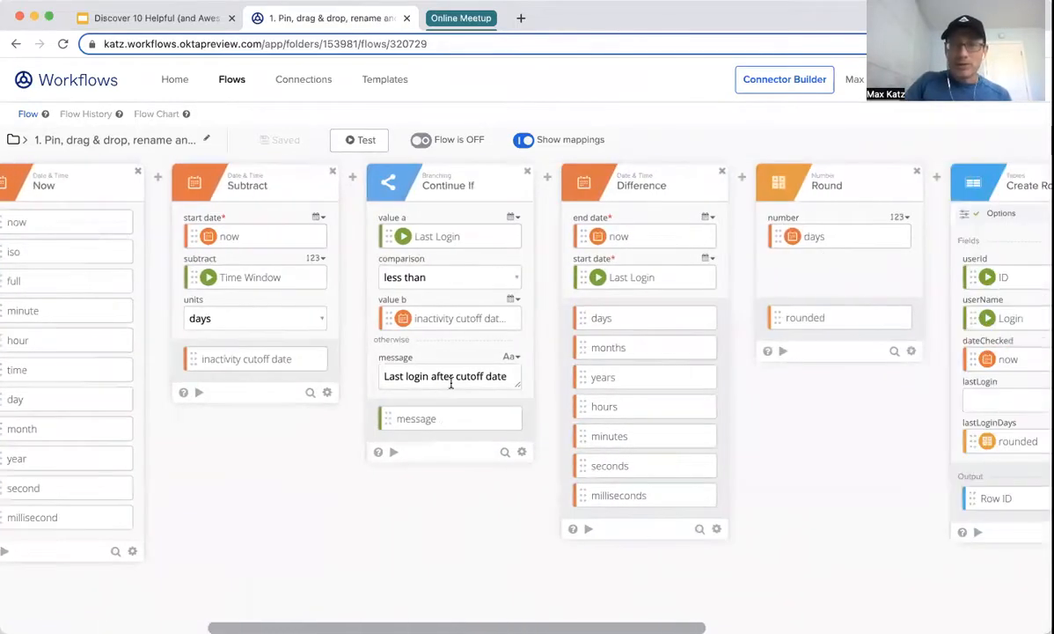
{"action": "scroll", "coordinate": [451, 384], "scroll_direction": "right", "scroll_amount": 7}
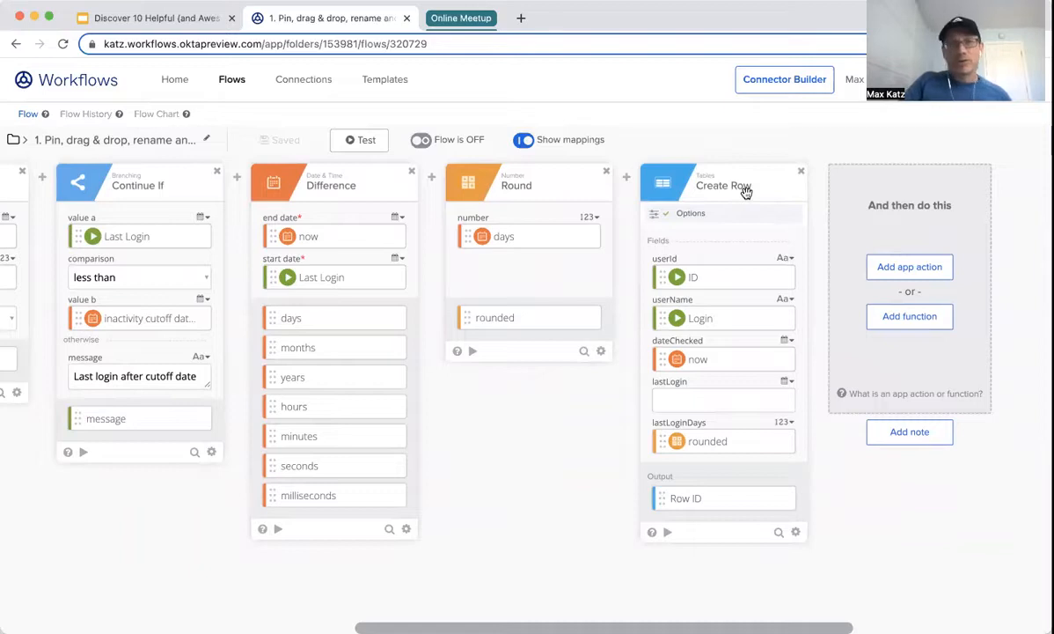
{"action": "mouse_move", "coordinate": [713, 278]}
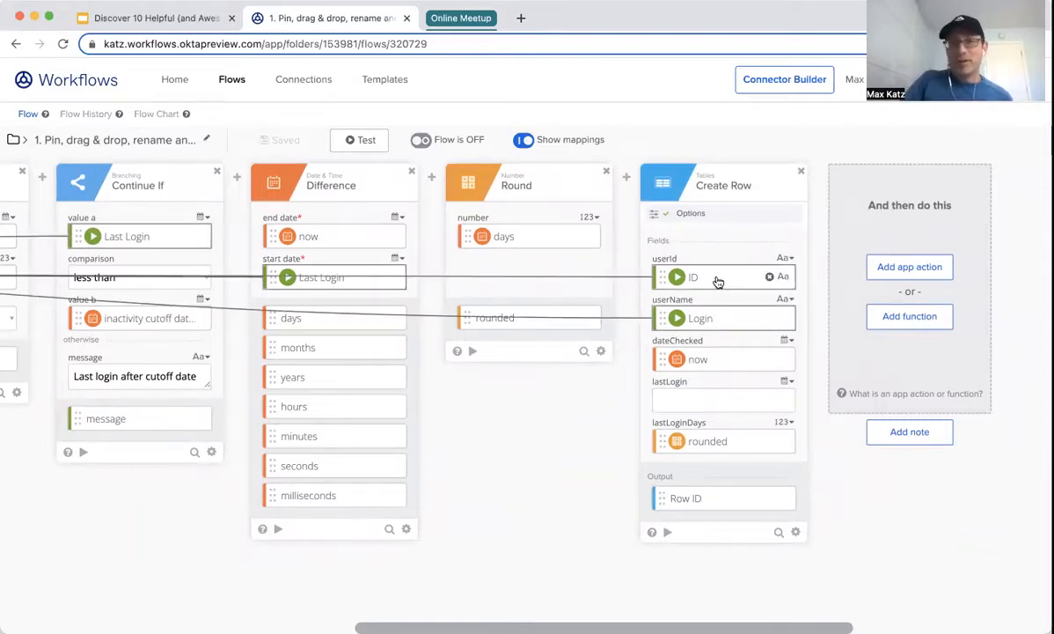
{"action": "mouse_move", "coordinate": [717, 332]}
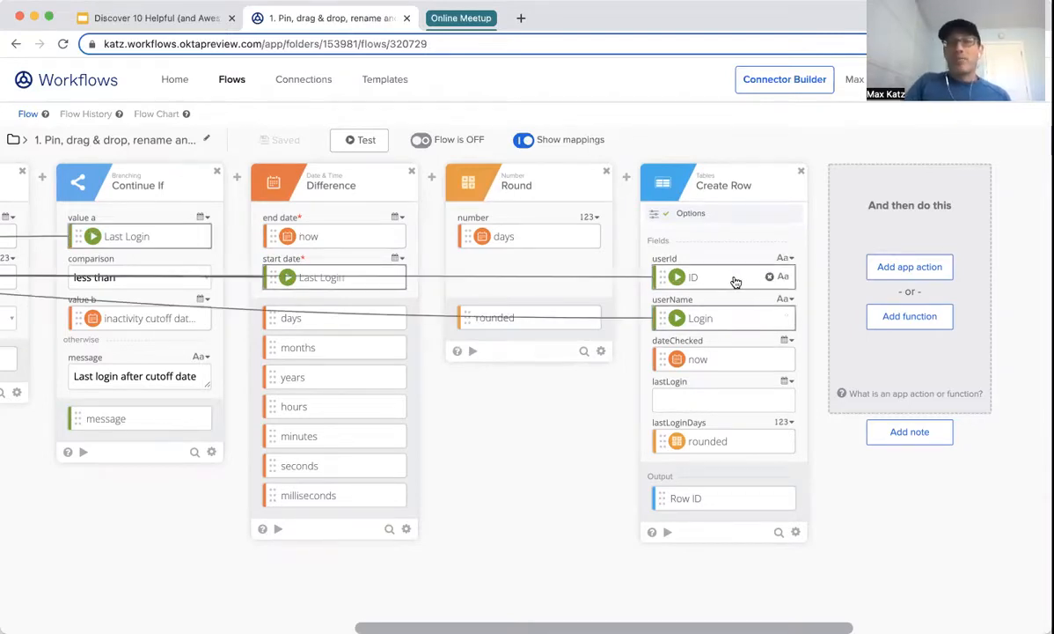
{"action": "mouse_move", "coordinate": [698, 311]}
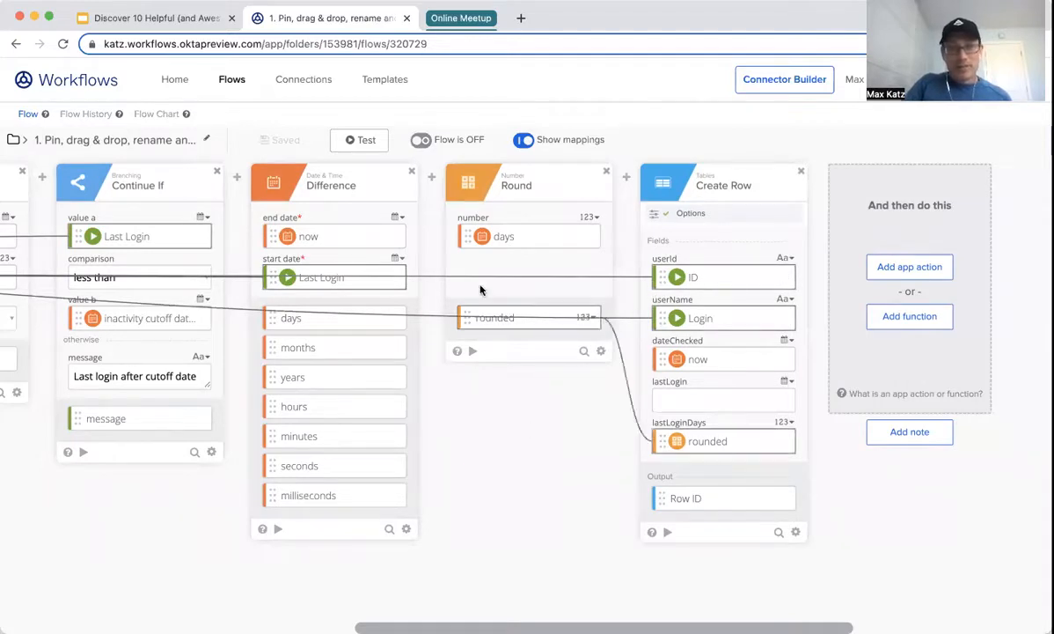
{"action": "scroll", "coordinate": [566, 443], "scroll_direction": "left", "scroll_amount": 15}
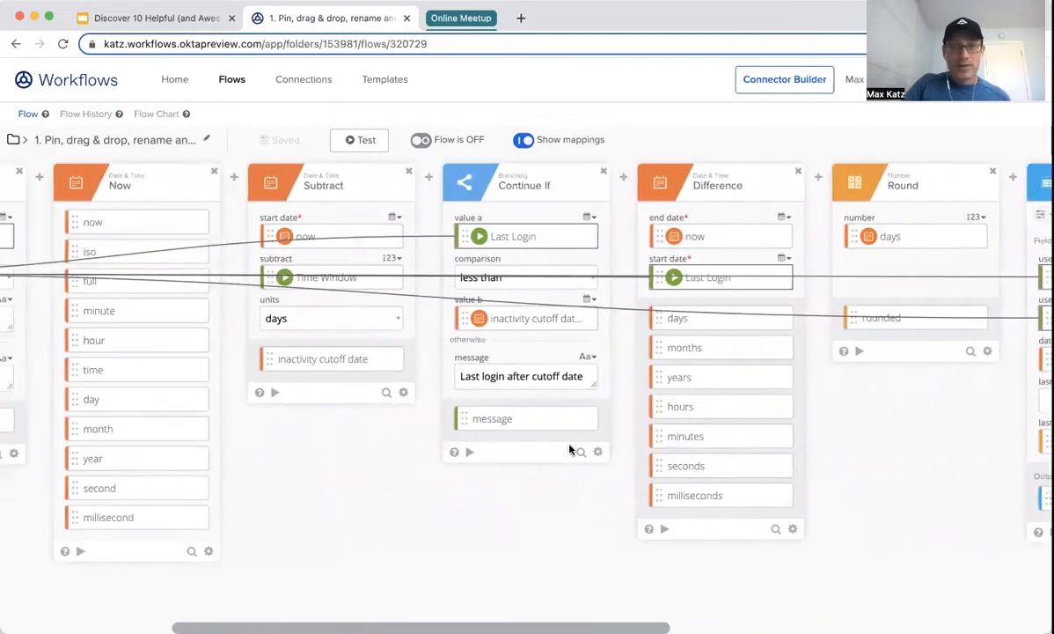
{"action": "scroll", "coordinate": [569, 450], "scroll_direction": "left", "scroll_amount": 3}
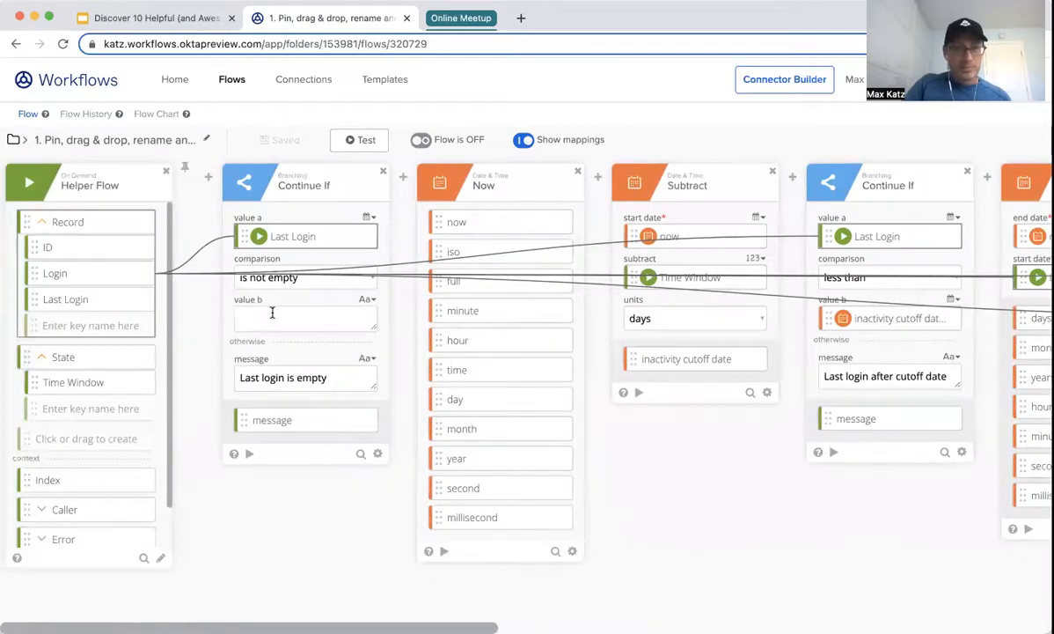
Step: Clear the mappings from the userId, userName and dateChecked fields of the Create Row card
{"action": "scroll", "coordinate": [418, 373], "scroll_direction": "right", "scroll_amount": 15}
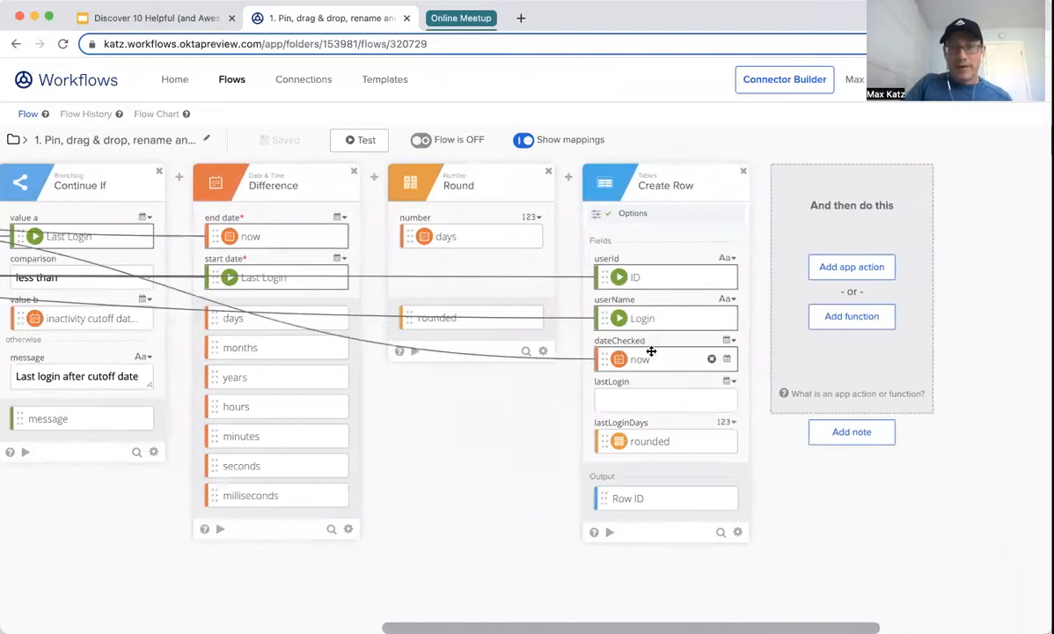
{"action": "left_click", "coordinate": [713, 277]}
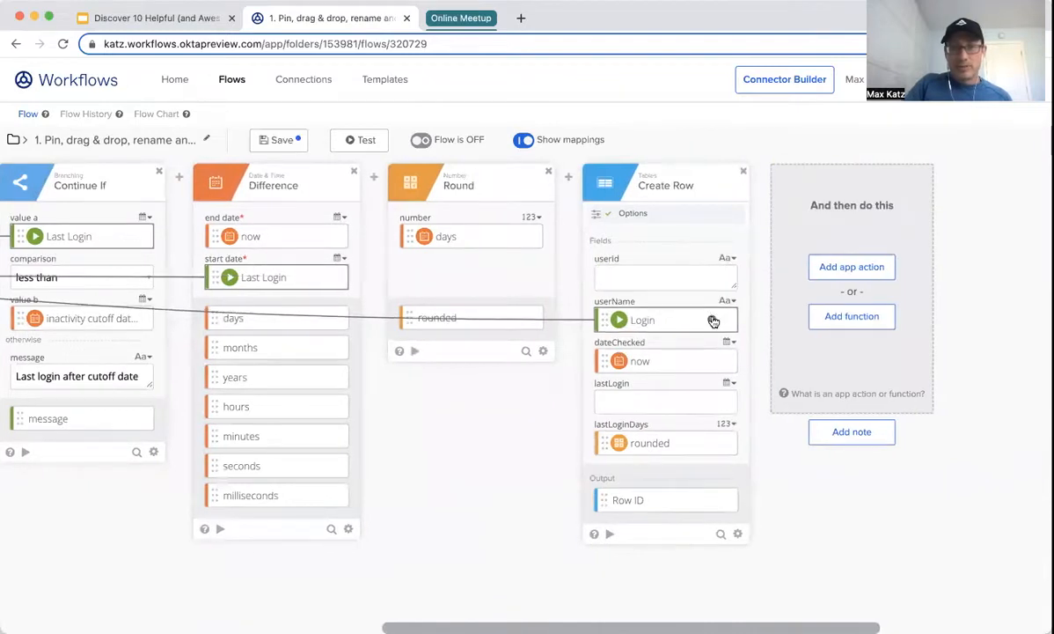
{"action": "left_click", "coordinate": [711, 318]}
{"action": "left_click", "coordinate": [709, 363]}
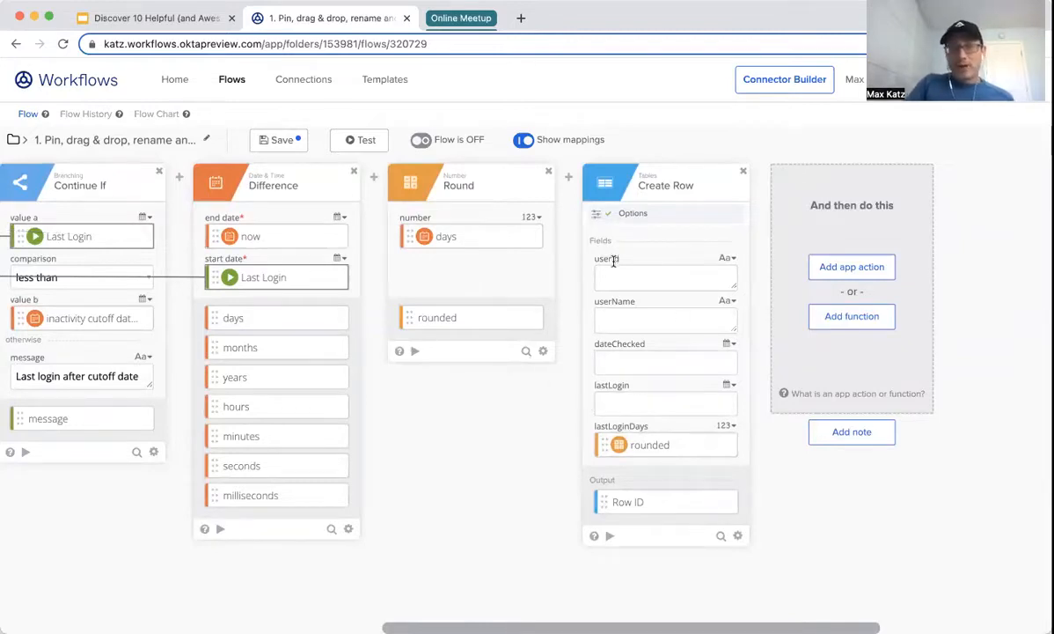
Step: Map the Helper Flow record's ID to the userId field of the Create Row card and remove that mapping again
{"action": "scroll", "coordinate": [523, 430], "scroll_direction": "left", "scroll_amount": 5}
{"action": "scroll", "coordinate": [523, 431], "scroll_direction": "left", "scroll_amount": 5}
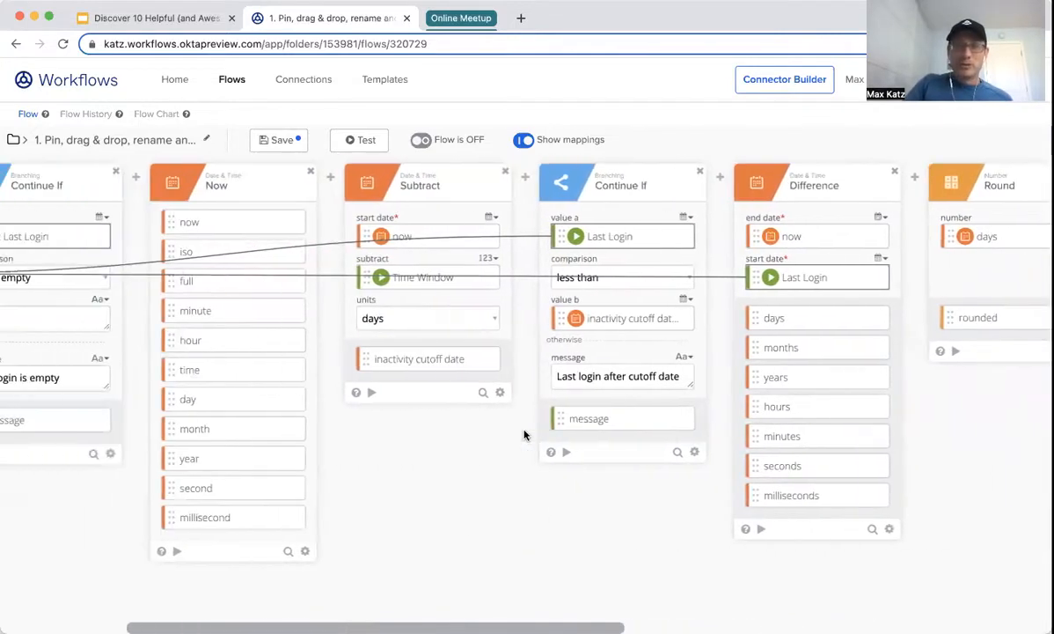
{"action": "scroll", "coordinate": [524, 432], "scroll_direction": "left", "scroll_amount": 5}
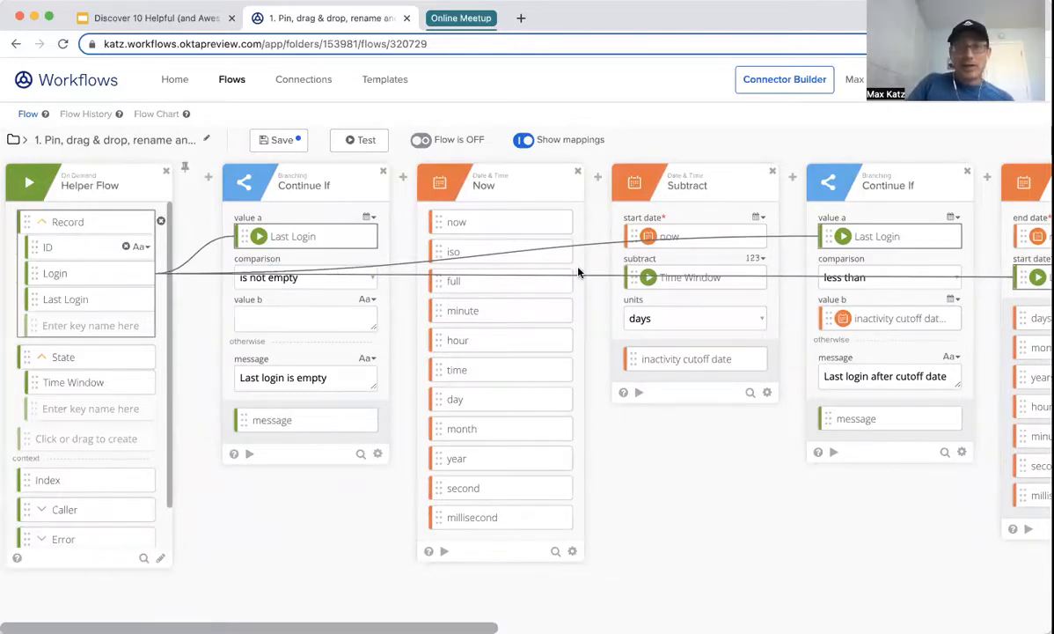
{"action": "scroll", "coordinate": [1014, 280], "scroll_direction": "right", "scroll_amount": 5}
{"action": "left_click_drag", "start_coordinate": [1014, 288], "coordinate": [774, 278]}
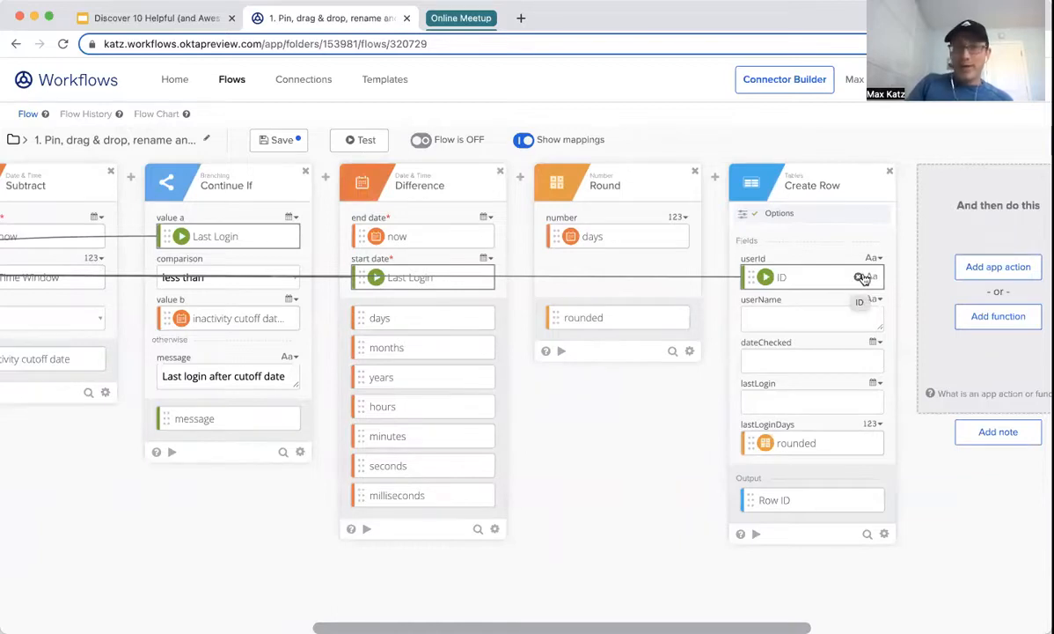
{"action": "left_click", "coordinate": [858, 276]}
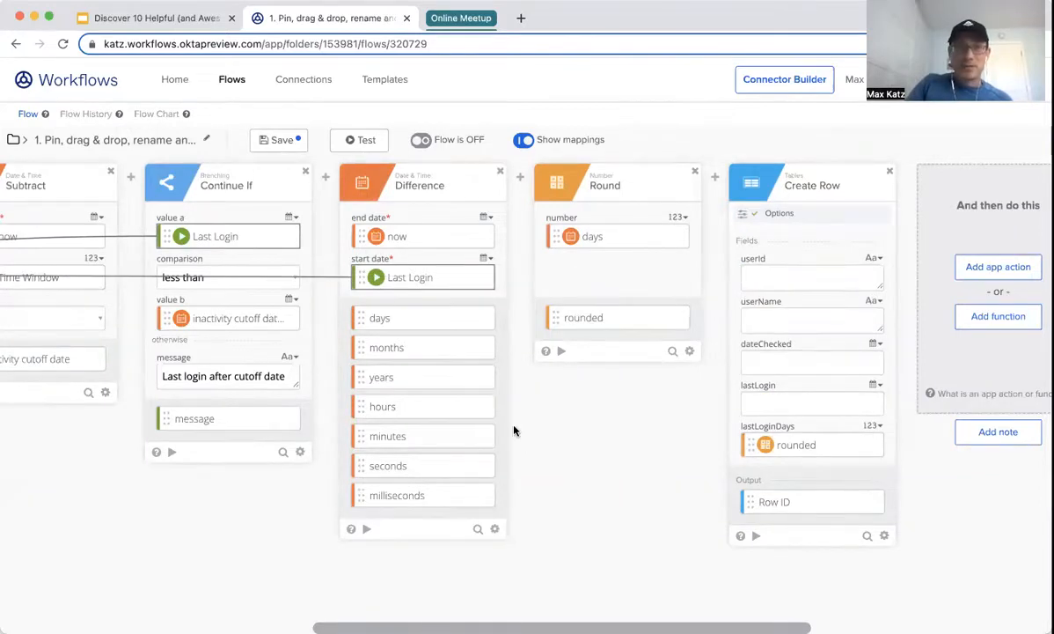
Step: Pin the Helper Flow card at the start of the flow
{"action": "scroll", "coordinate": [515, 428], "scroll_direction": "left", "scroll_amount": 10}
{"action": "scroll", "coordinate": [515, 429], "scroll_direction": "left", "scroll_amount": 2}
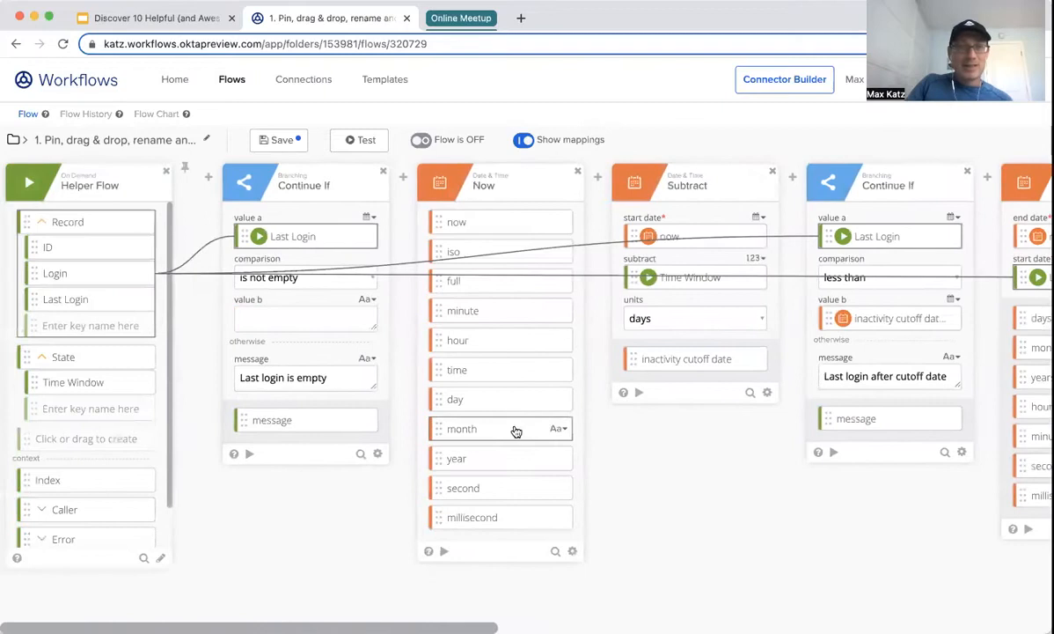
{"action": "left_click", "coordinate": [185, 168]}
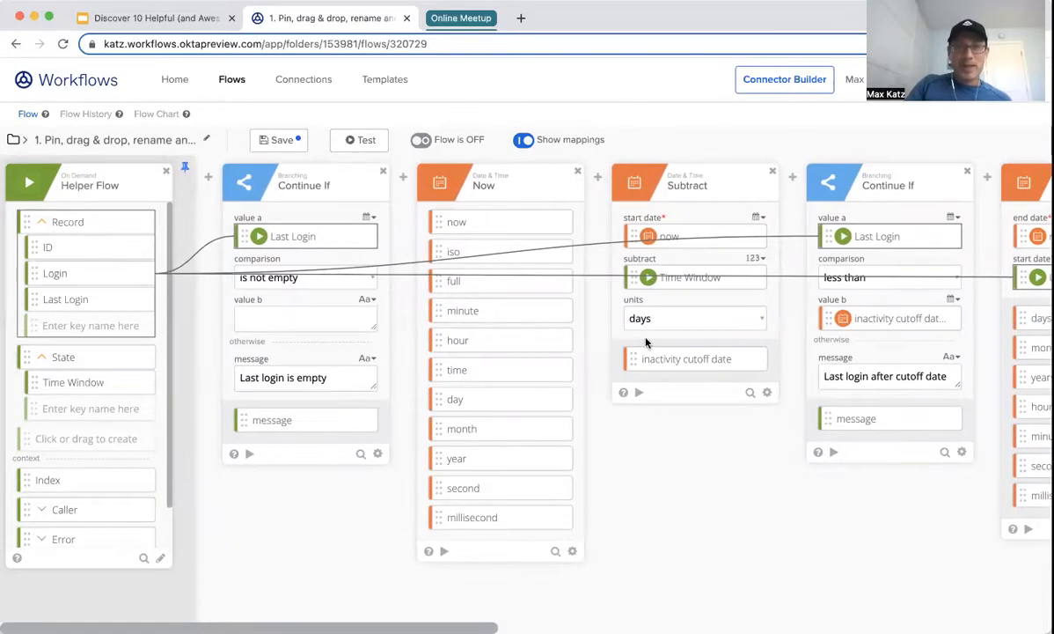
Step: Map ID, Login and Last Login from the pinned Helper Flow card to userId, userName and lastLogin in the Create Row card
{"action": "scroll", "coordinate": [645, 339], "scroll_direction": "right", "scroll_amount": 3}
{"action": "scroll", "coordinate": [645, 342], "scroll_direction": "right", "scroll_amount": 12}
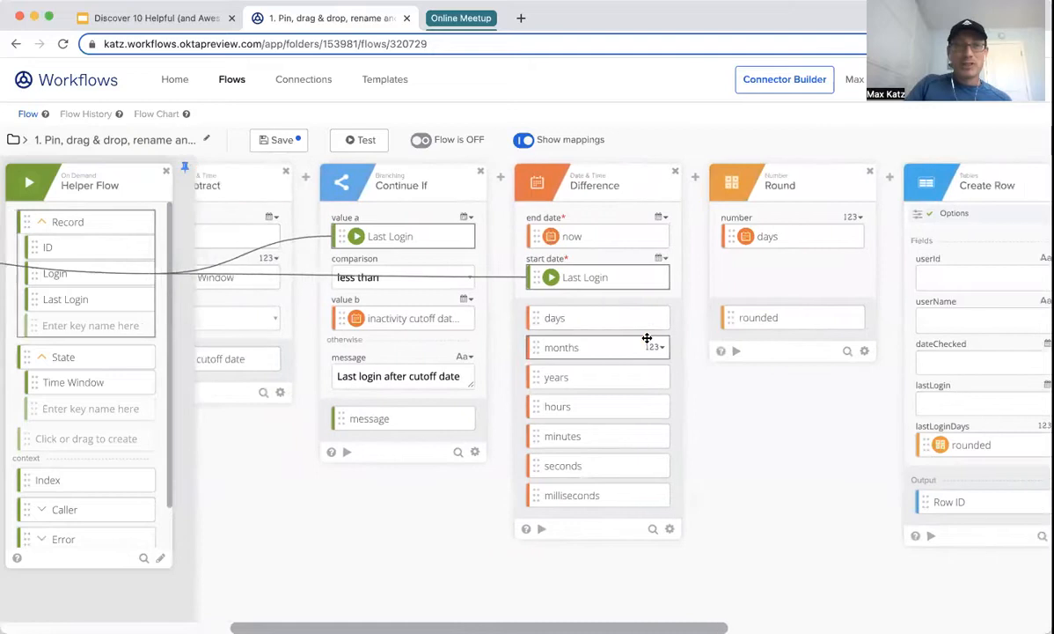
{"action": "scroll", "coordinate": [645, 342], "scroll_direction": "right", "scroll_amount": 10}
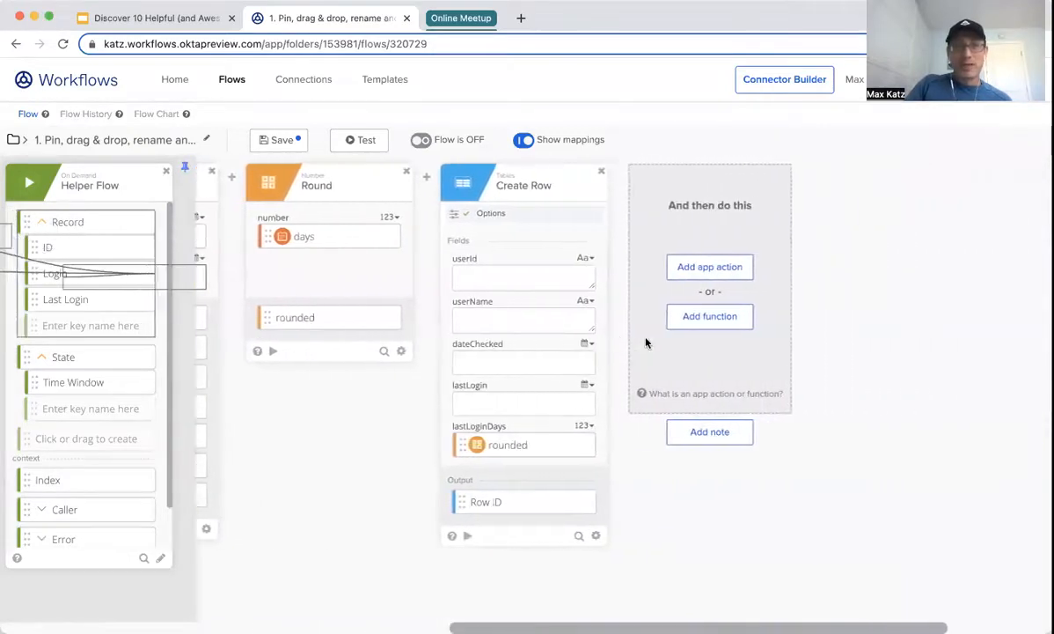
{"action": "scroll", "coordinate": [645, 342], "scroll_direction": "right", "scroll_amount": 2}
{"action": "scroll", "coordinate": [646, 342], "scroll_direction": "right", "scroll_amount": 1}
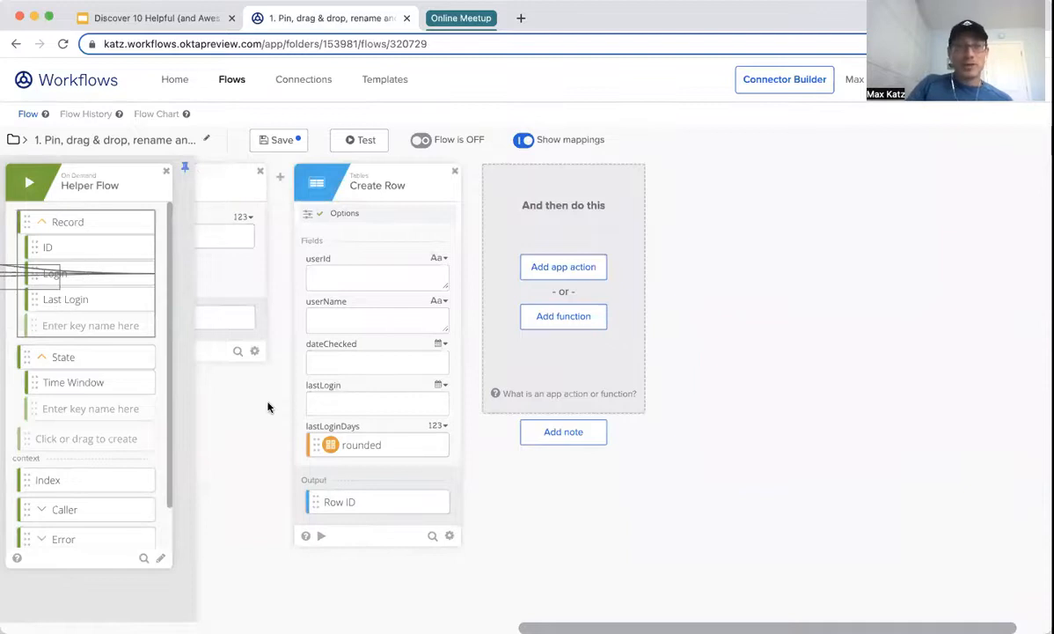
{"action": "left_click_drag", "start_coordinate": [84, 249], "coordinate": [352, 278]}
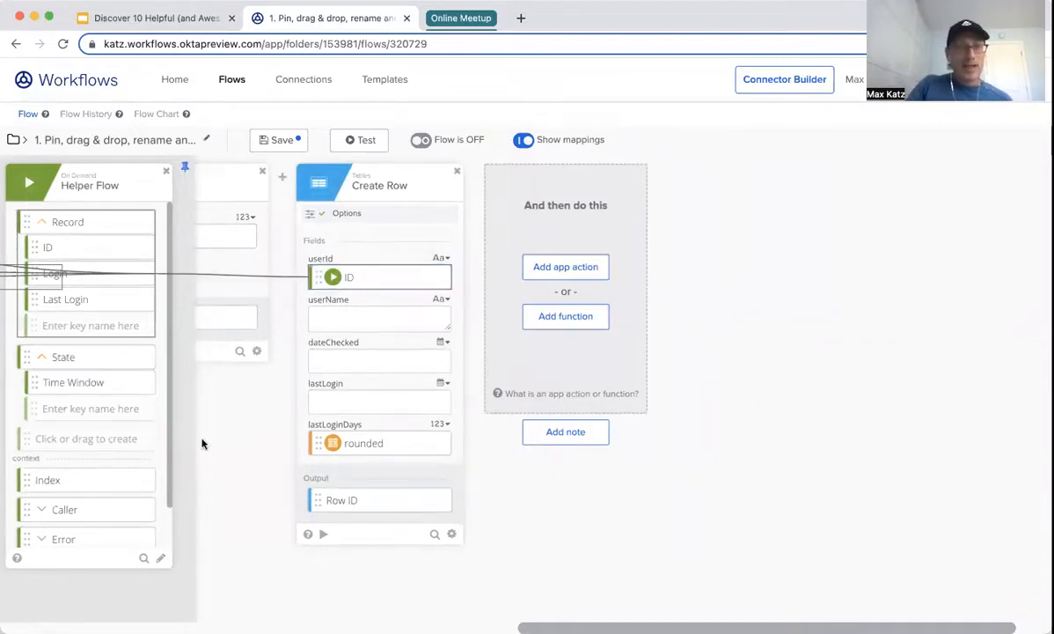
{"action": "left_click", "coordinate": [352, 319]}
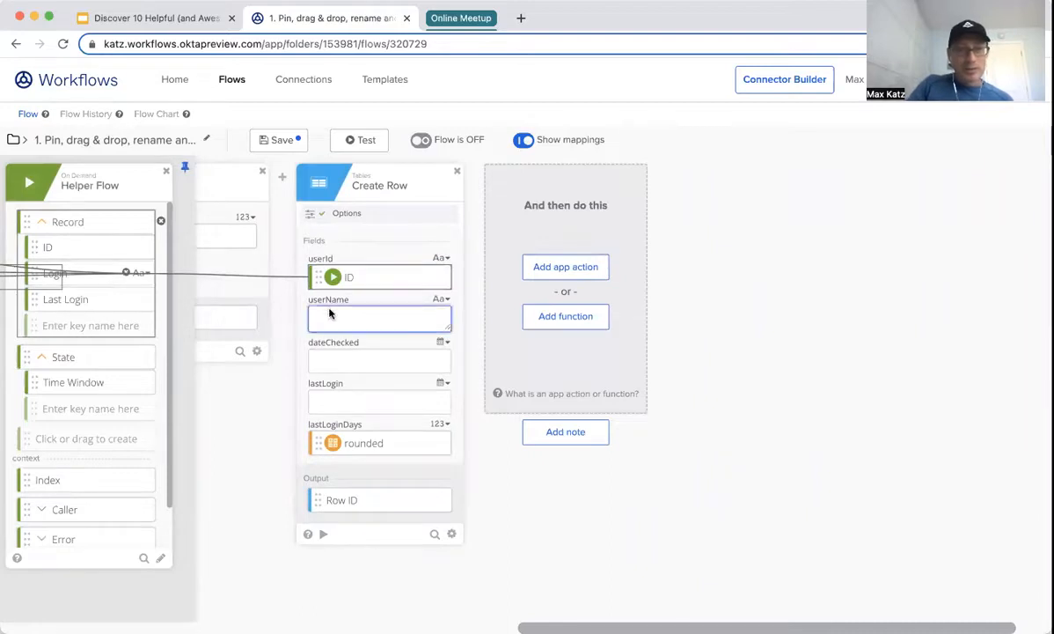
{"action": "left_click_drag", "start_coordinate": [356, 318], "coordinate": [357, 320]}
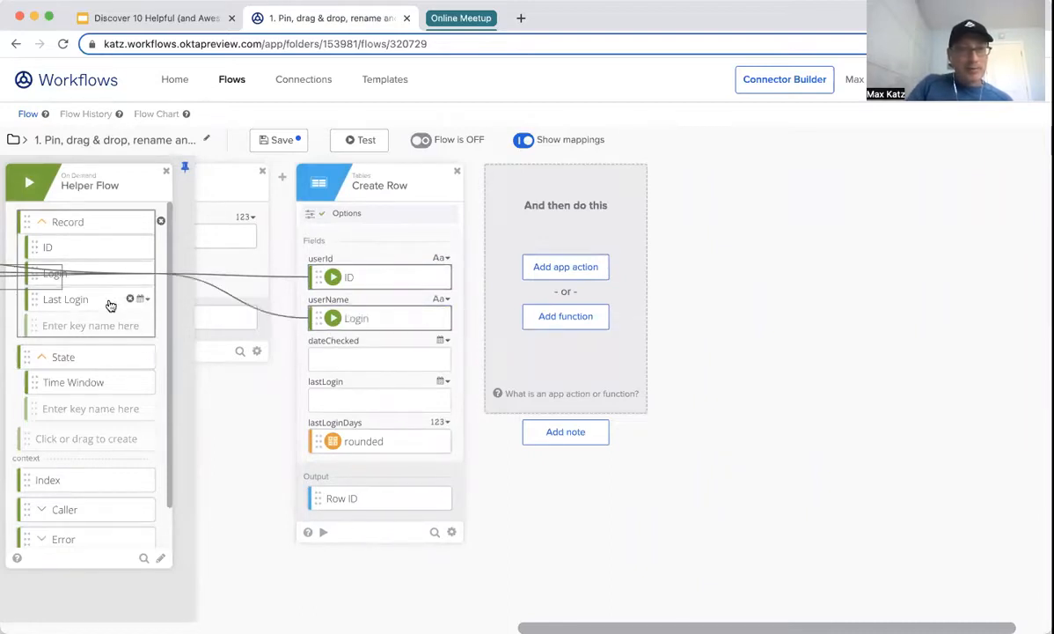
{"action": "left_click_drag", "start_coordinate": [356, 359], "coordinate": [353, 405]}
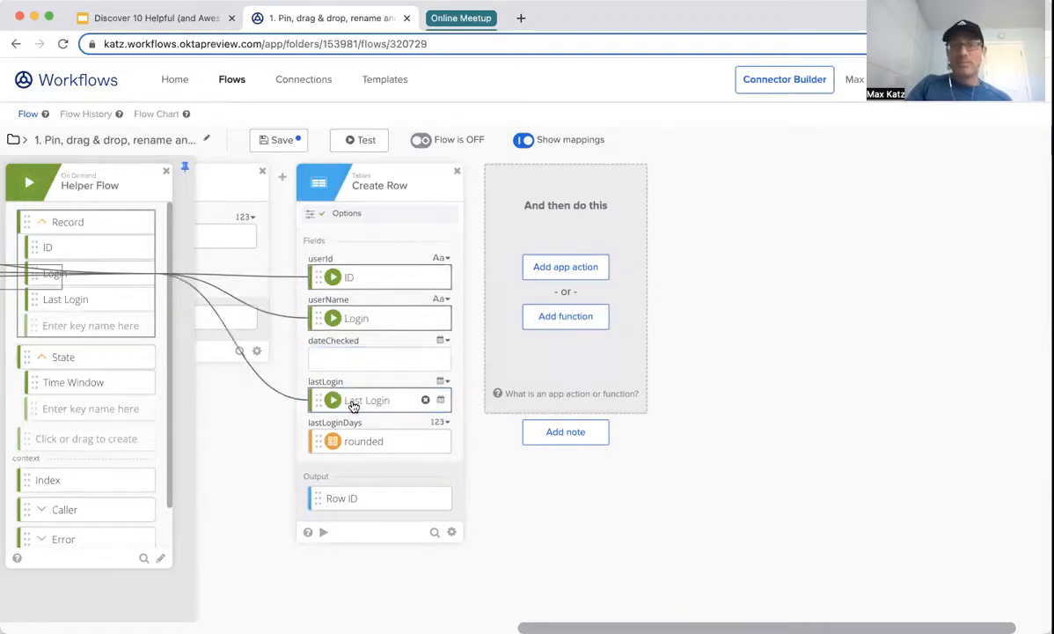
Step: Unpin the Helper Flow card
{"action": "scroll", "coordinate": [304, 444], "scroll_direction": "left", "scroll_amount": 1}
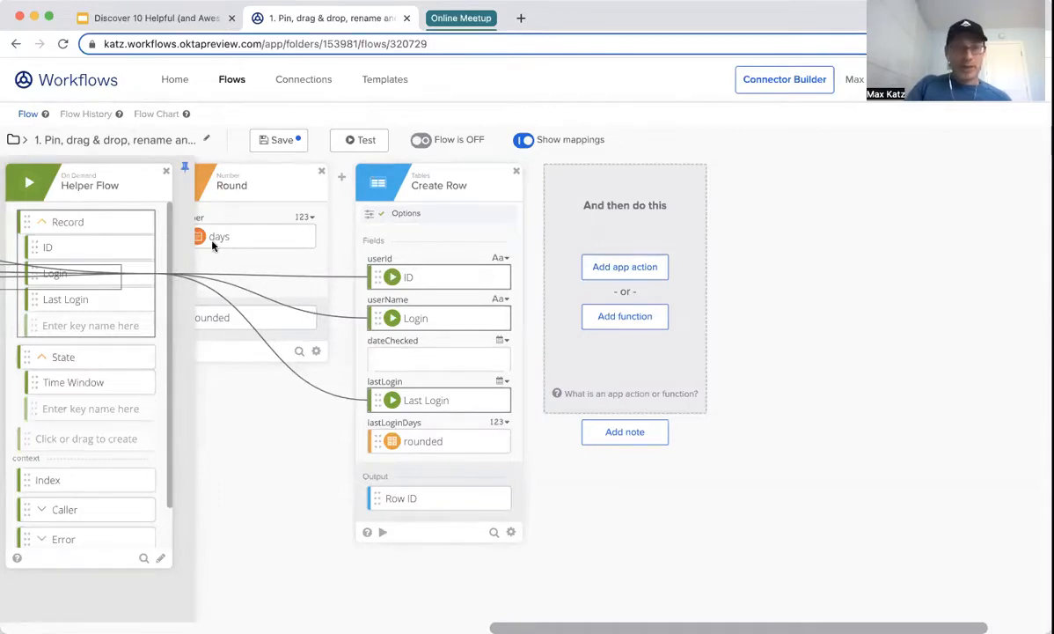
{"action": "scroll", "coordinate": [264, 370], "scroll_direction": "left", "scroll_amount": 5}
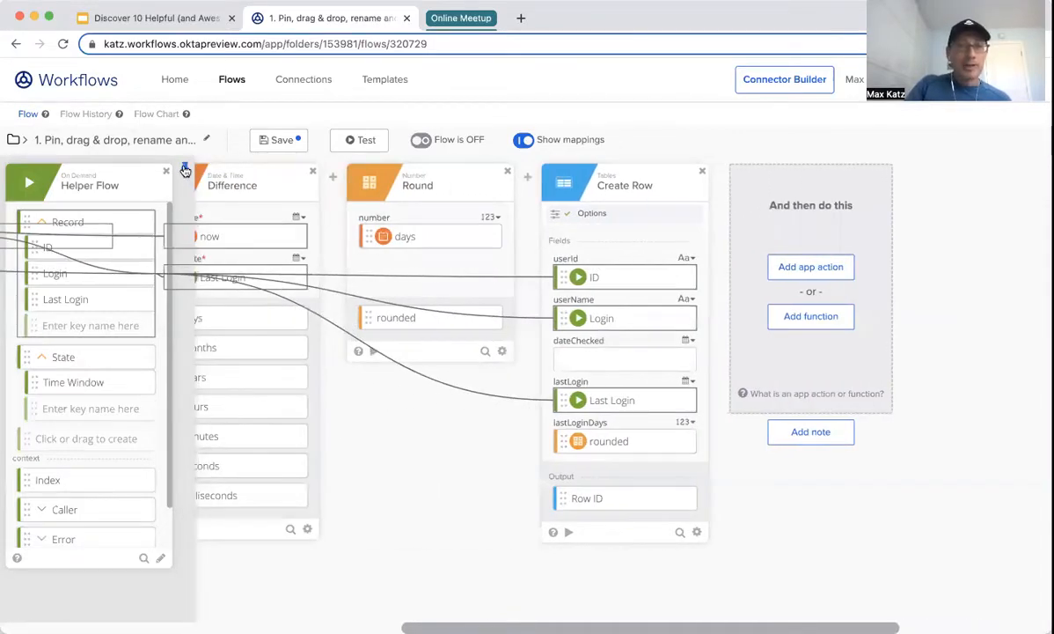
{"action": "left_click", "coordinate": [185, 167]}
{"action": "scroll", "coordinate": [475, 451], "scroll_direction": "left", "scroll_amount": 15}
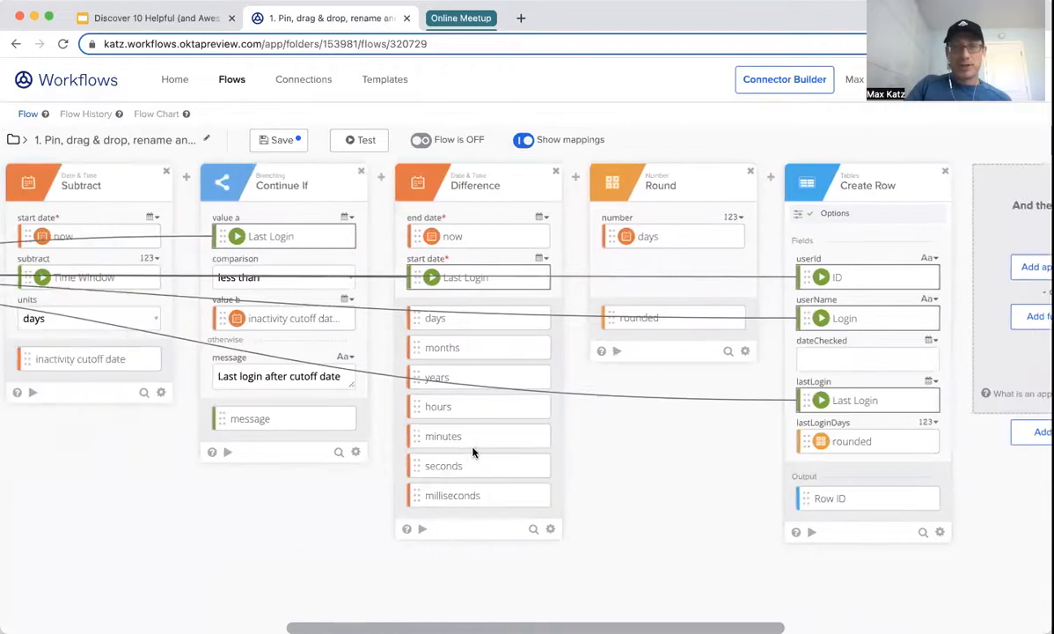
{"action": "scroll", "coordinate": [472, 452], "scroll_direction": "left", "scroll_amount": 4}
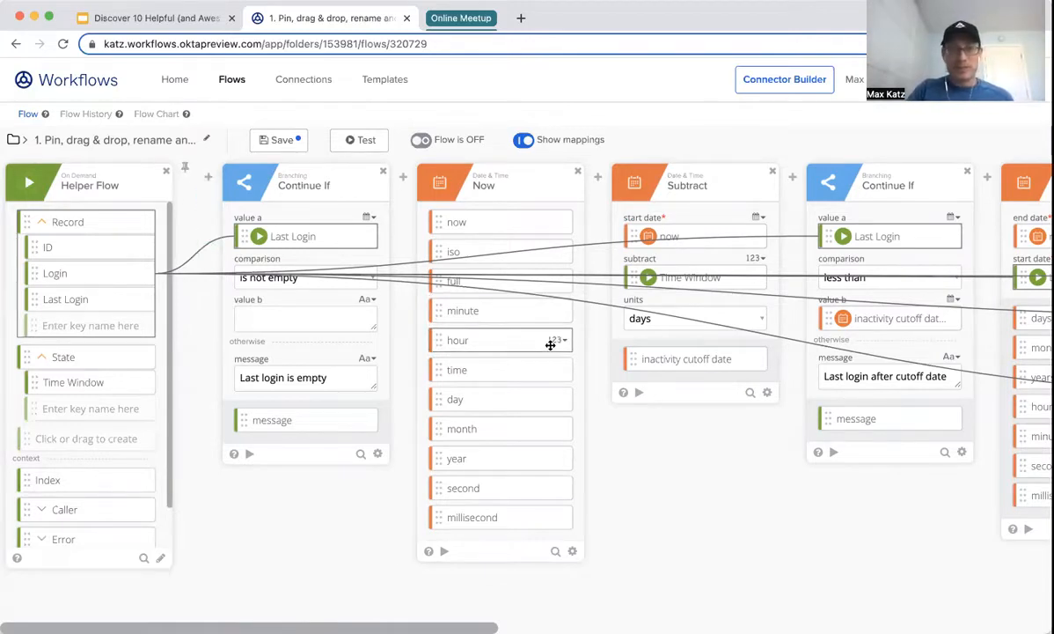
Step: Map the Now card's now output to the dateChecked field of the Create Row card and clear that mapping again
{"action": "scroll", "coordinate": [550, 345], "scroll_direction": "right", "scroll_amount": 15}
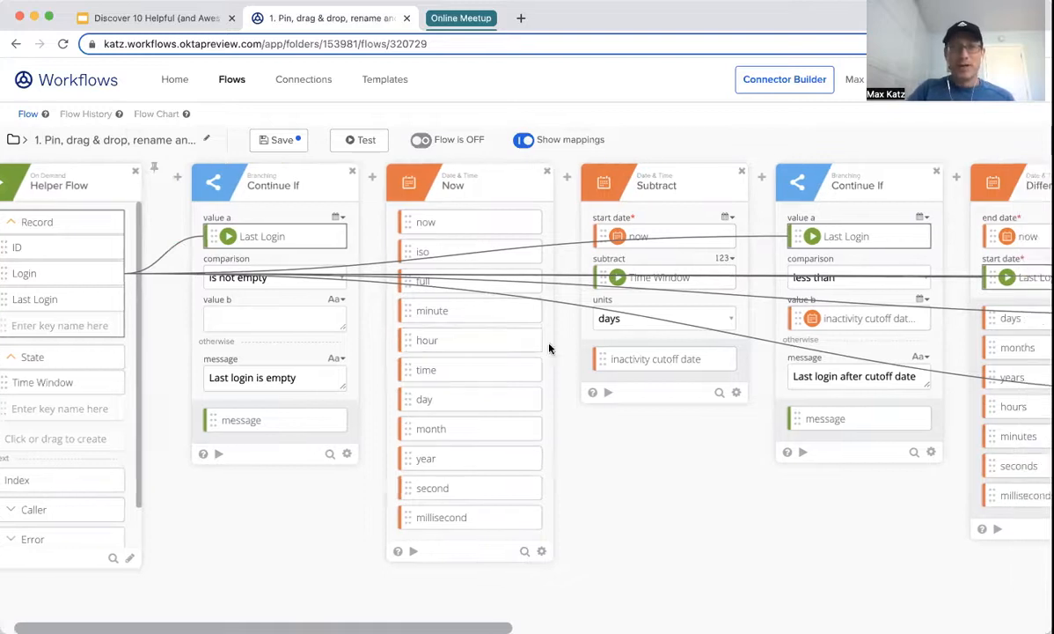
{"action": "scroll", "coordinate": [550, 348], "scroll_direction": "right", "scroll_amount": 1}
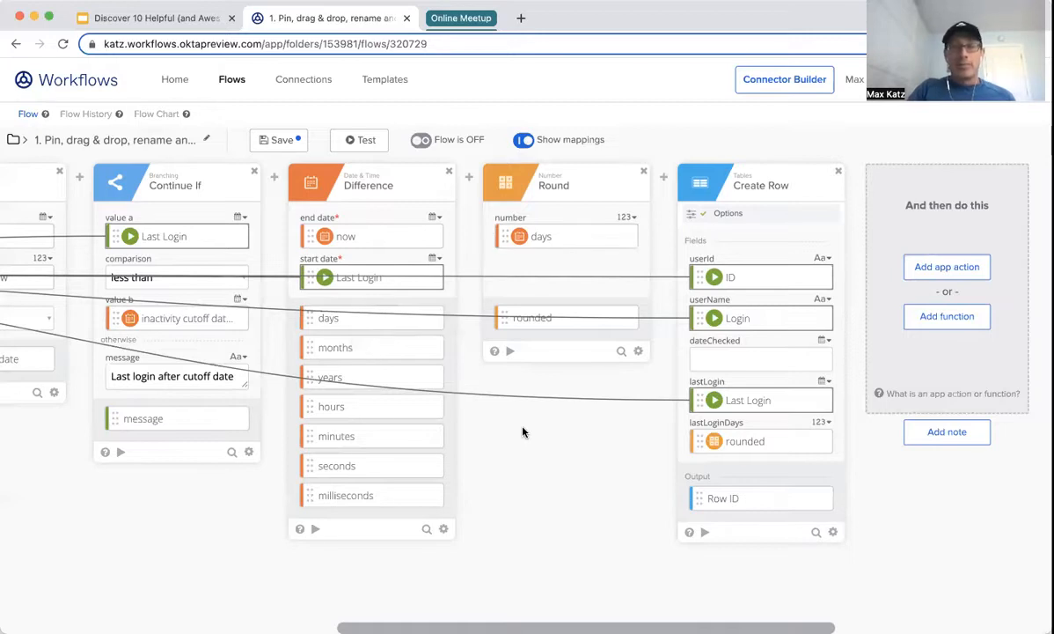
{"action": "scroll", "coordinate": [522, 431], "scroll_direction": "left", "scroll_amount": 10}
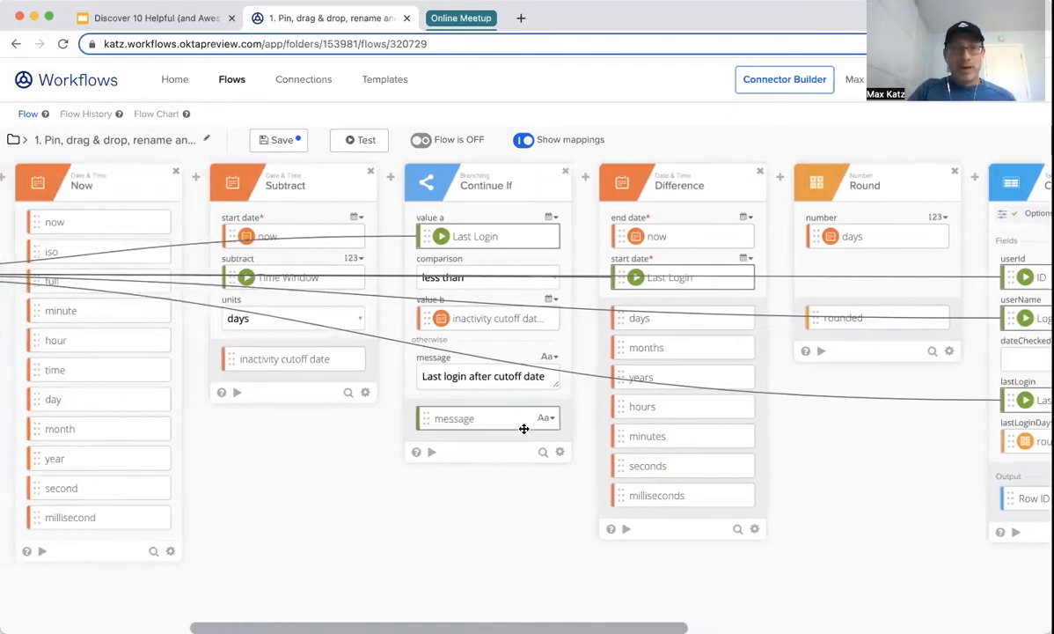
{"action": "scroll", "coordinate": [521, 431], "scroll_direction": "left", "scroll_amount": 5}
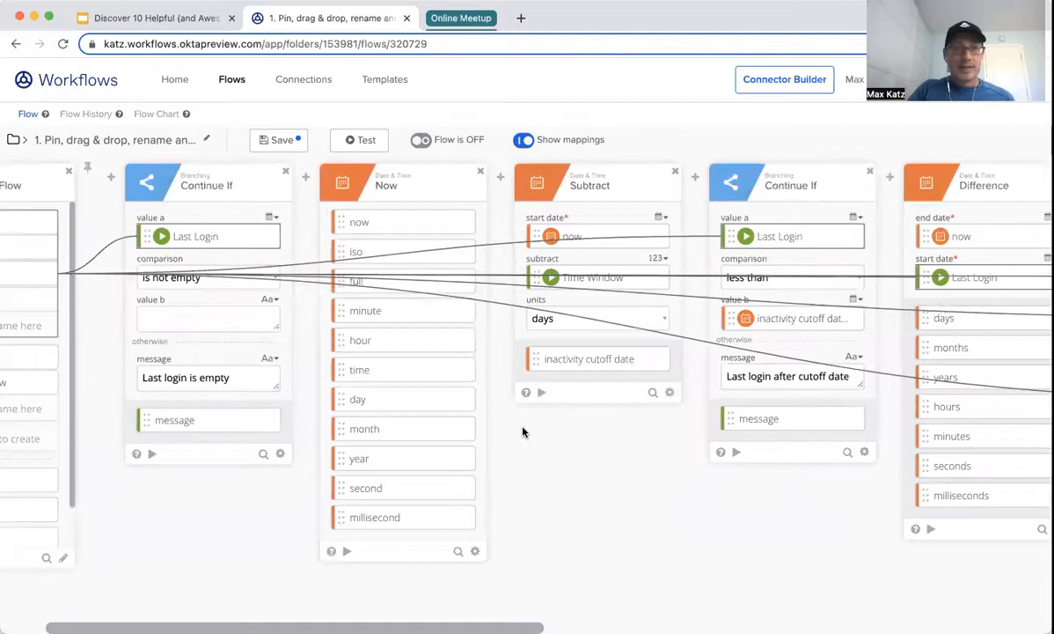
{"action": "left_click", "coordinate": [519, 371]}
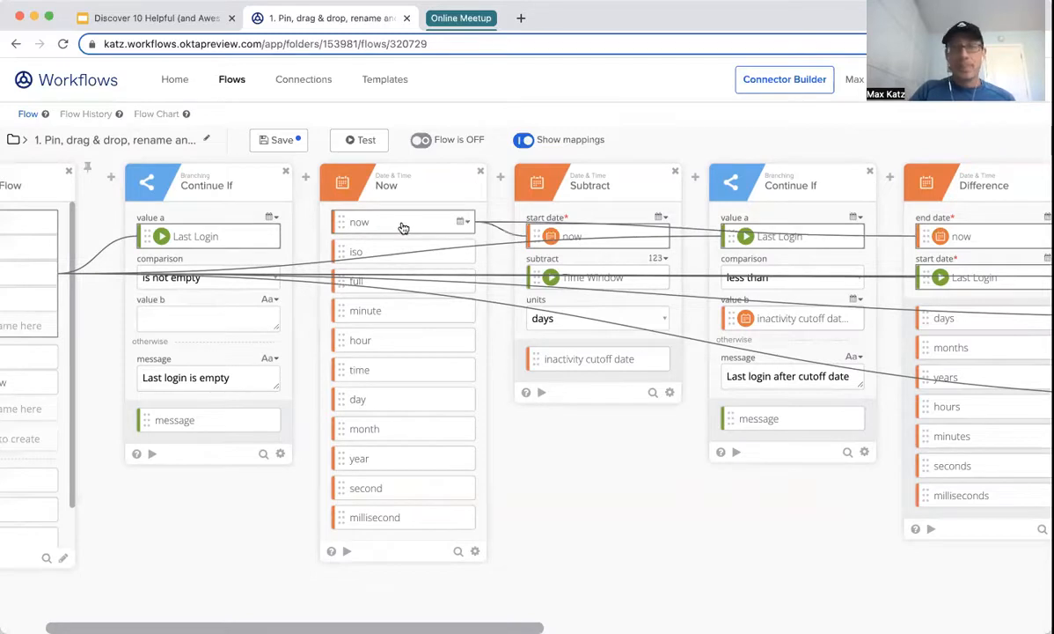
{"action": "scroll", "coordinate": [968, 299], "scroll_direction": "right", "scroll_amount": 3}
{"action": "scroll", "coordinate": [1021, 322], "scroll_direction": "right", "scroll_amount": 15}
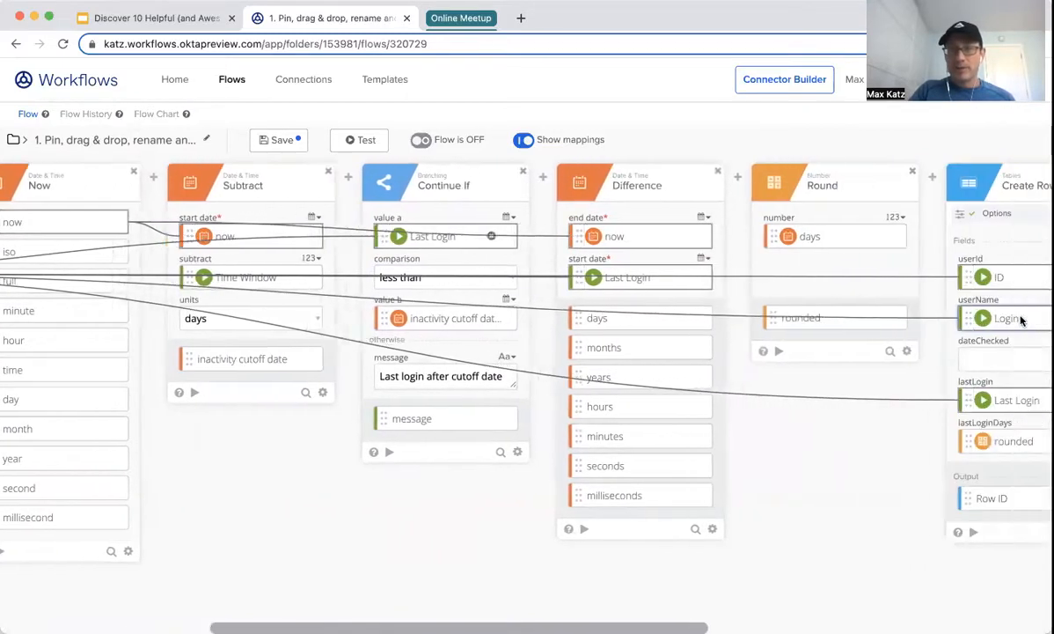
{"action": "left_click_drag", "start_coordinate": [734, 367], "coordinate": [736, 363]}
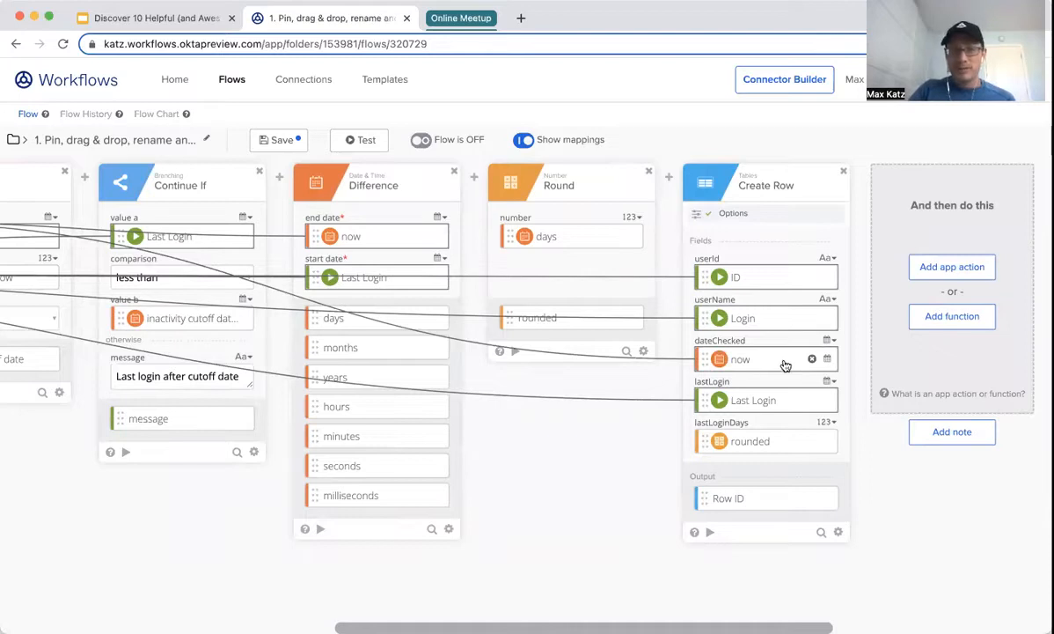
{"action": "left_click", "coordinate": [813, 363]}
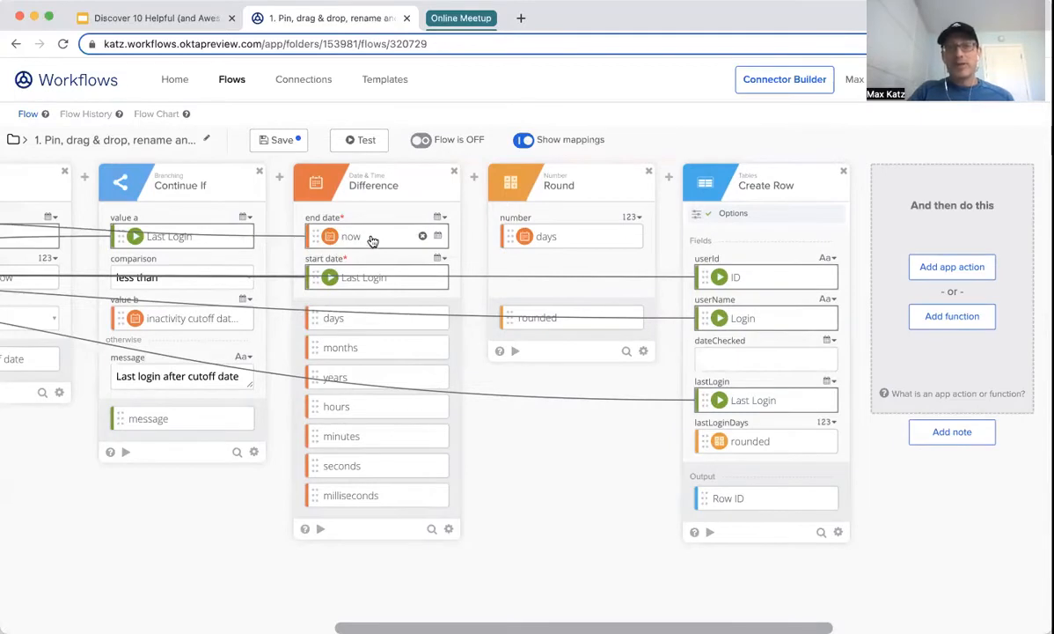
Step: Map the now value from the Difference card's end date to Create Row's dateChecked field, then clear that mapping again
{"action": "left_click_drag", "start_coordinate": [372, 240], "coordinate": [725, 359]}
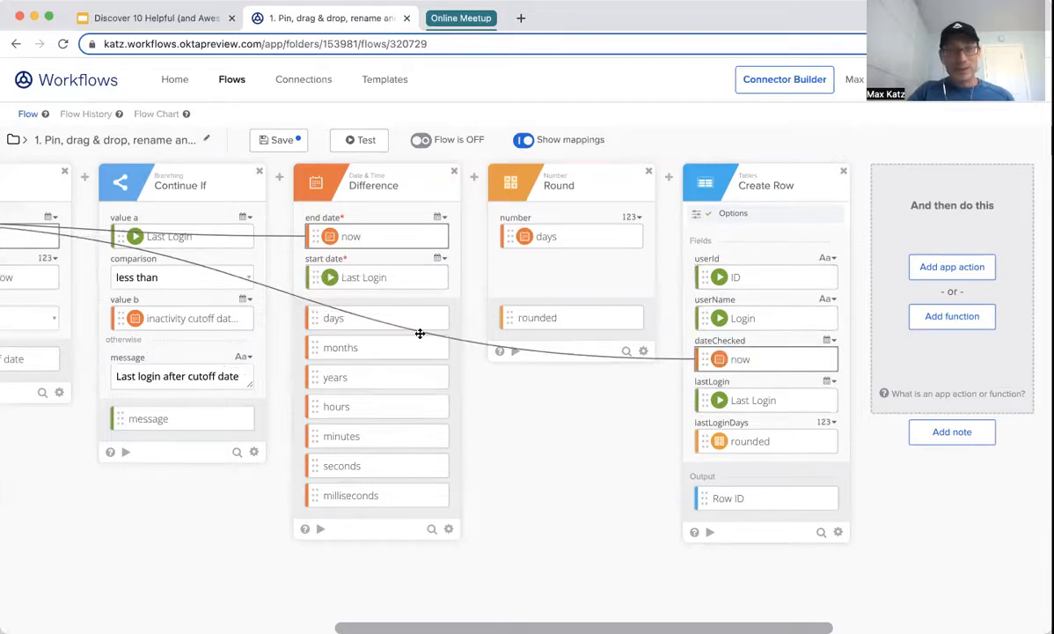
{"action": "scroll", "coordinate": [250, 350], "scroll_direction": "left", "scroll_amount": 10}
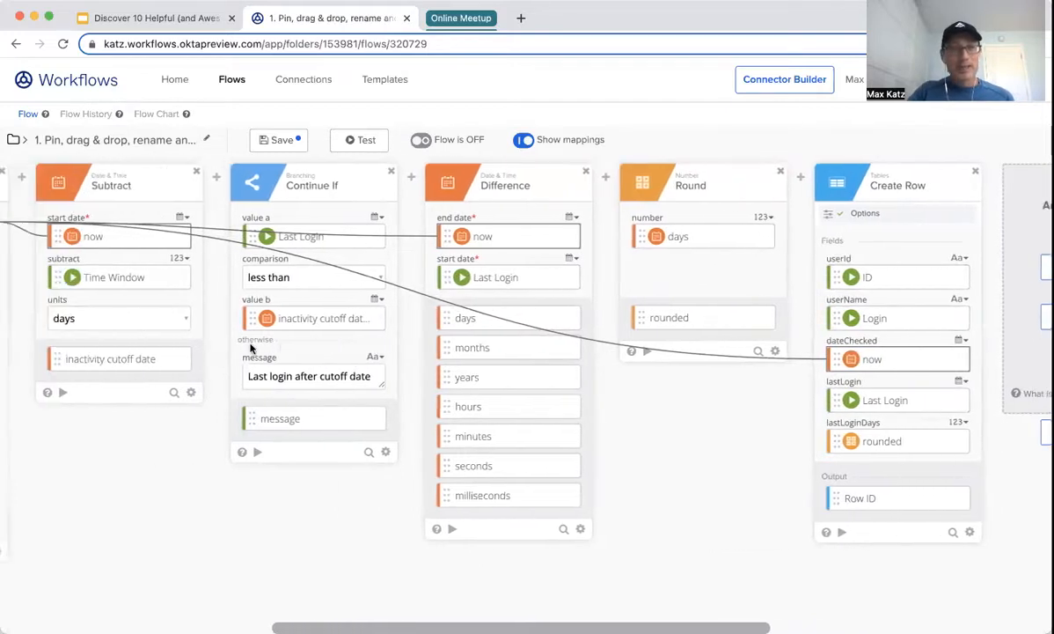
{"action": "scroll", "coordinate": [250, 350], "scroll_direction": "left", "scroll_amount": 2}
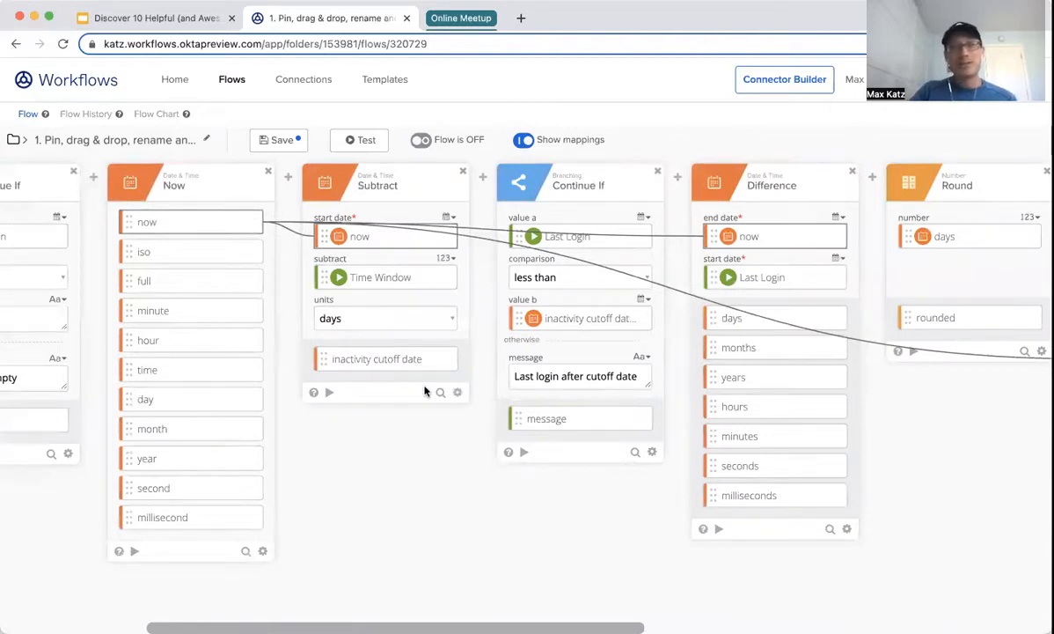
{"action": "scroll", "coordinate": [425, 391], "scroll_direction": "right", "scroll_amount": 10}
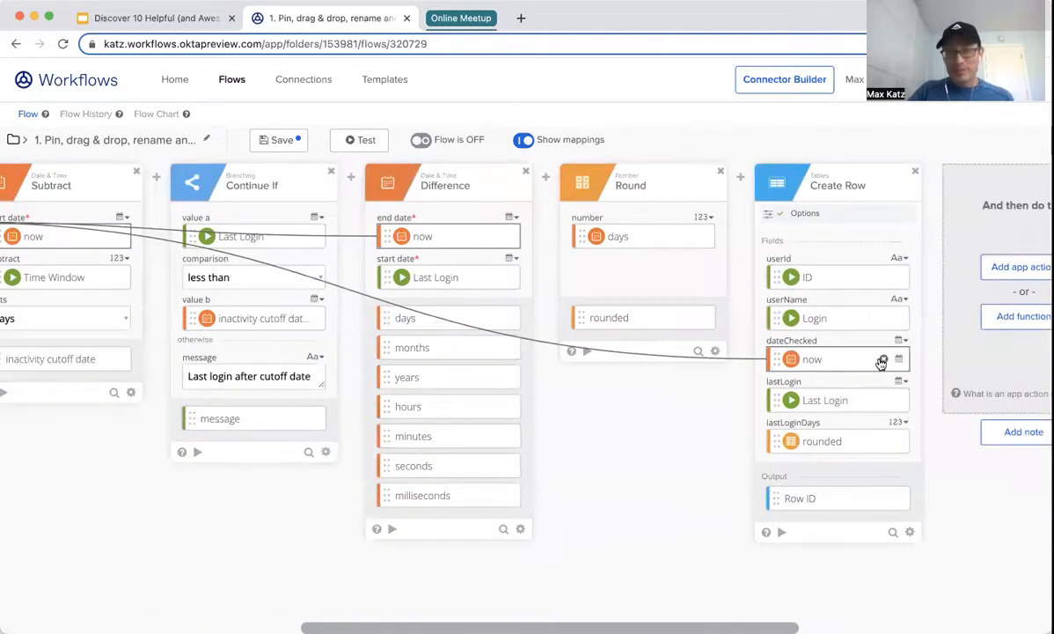
{"action": "left_click", "coordinate": [882, 361]}
{"action": "scroll", "coordinate": [631, 447], "scroll_direction": "left", "scroll_amount": 2}
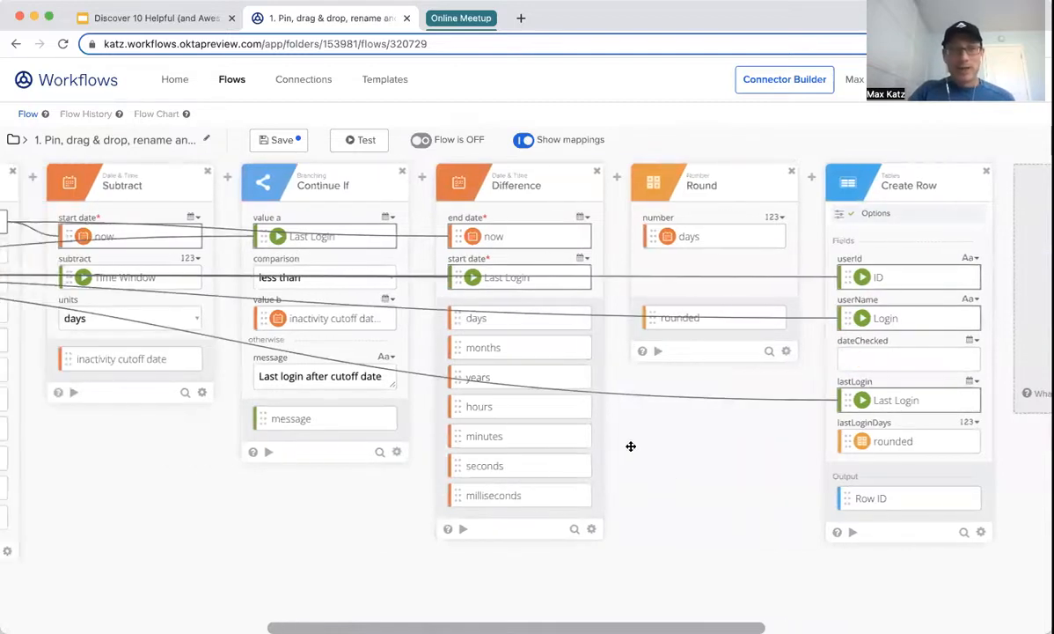
Step: Reuse the now value from the Difference card's end date as the mapping for the dateChecked field of the Create Row card
{"action": "scroll", "coordinate": [631, 447], "scroll_direction": "left", "scroll_amount": 6}
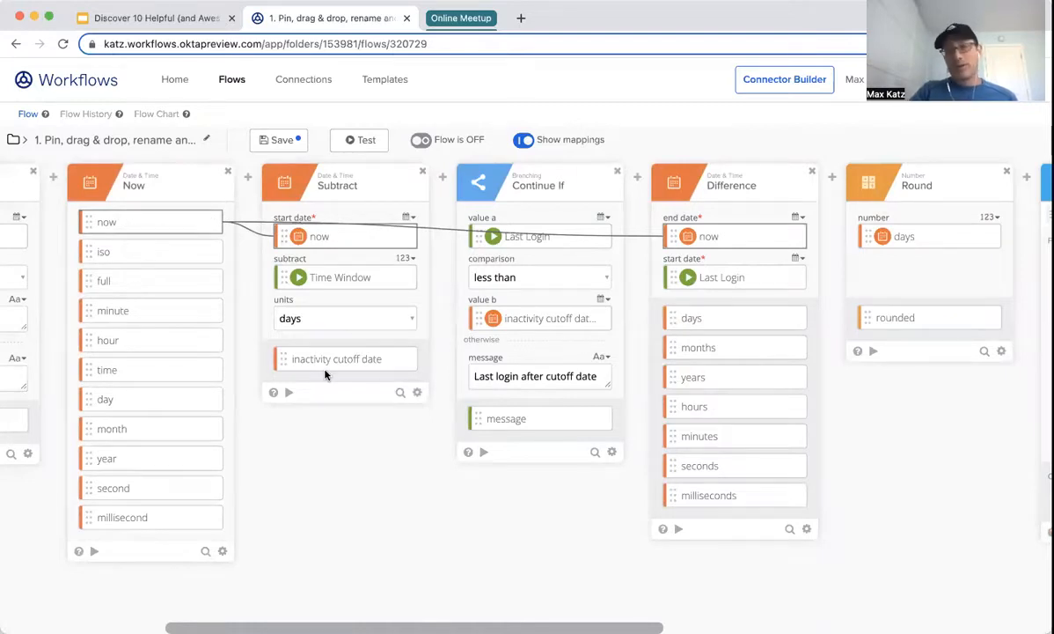
{"action": "scroll", "coordinate": [325, 377], "scroll_direction": "right", "scroll_amount": 10}
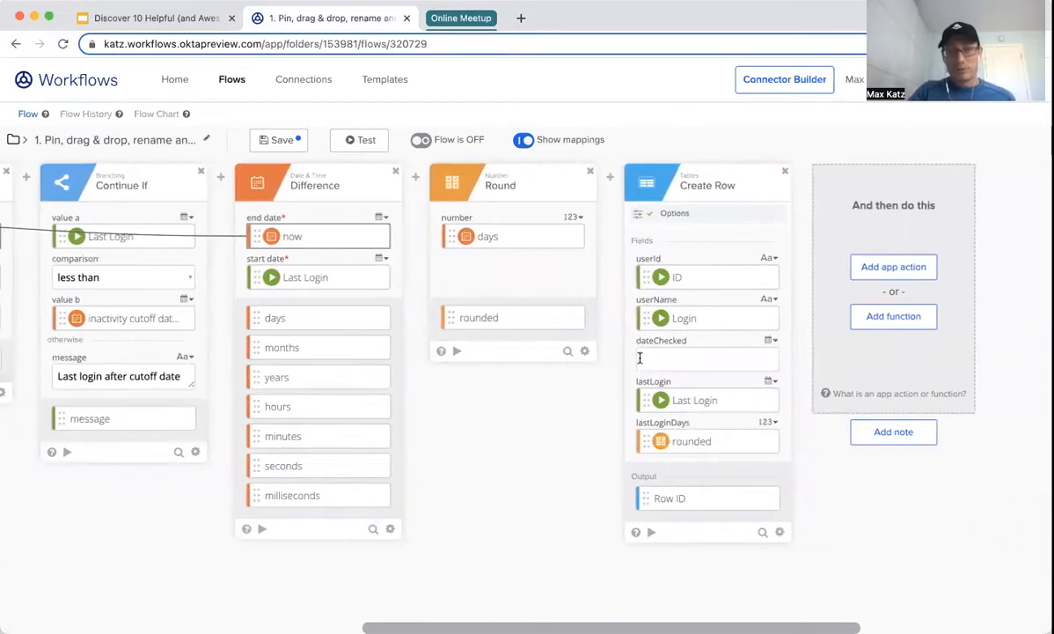
{"action": "right_click", "coordinate": [310, 240]}
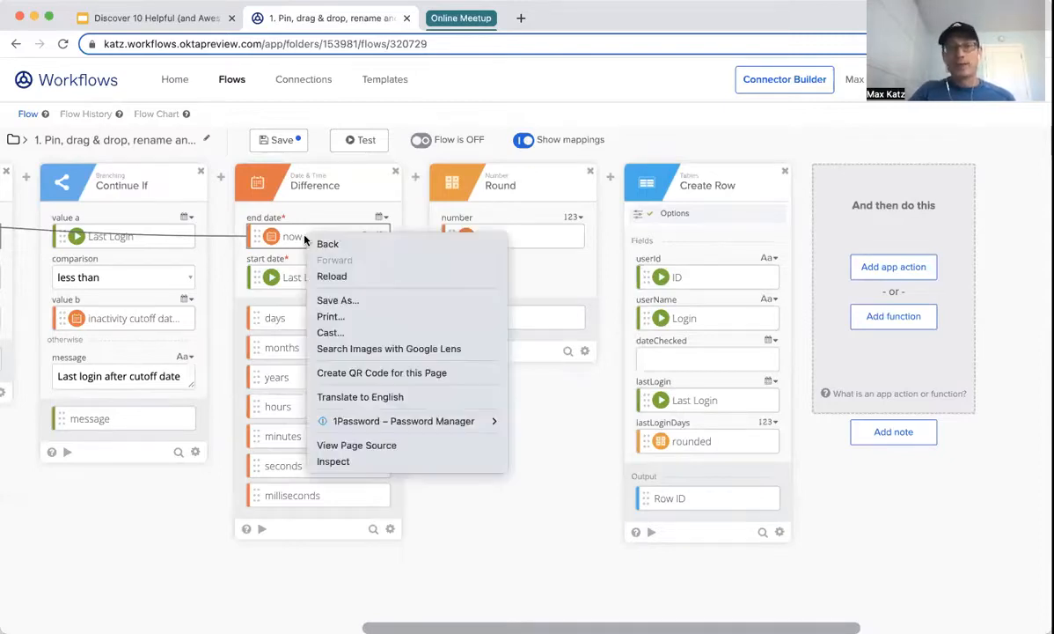
{"action": "left_click", "coordinate": [518, 305]}
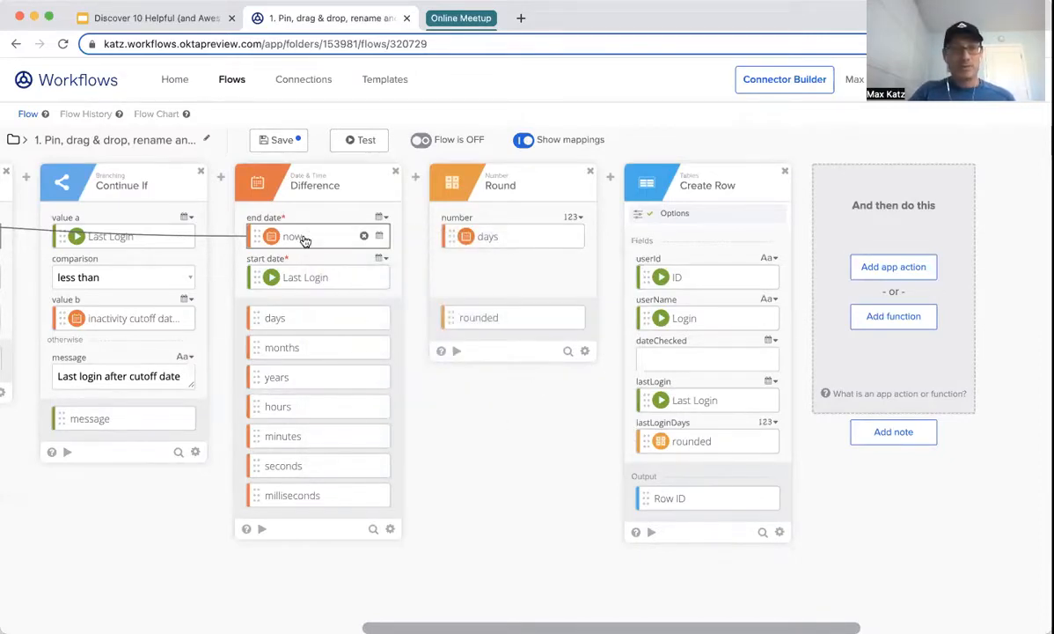
{"action": "left_click_drag", "start_coordinate": [653, 363], "coordinate": [677, 371]}
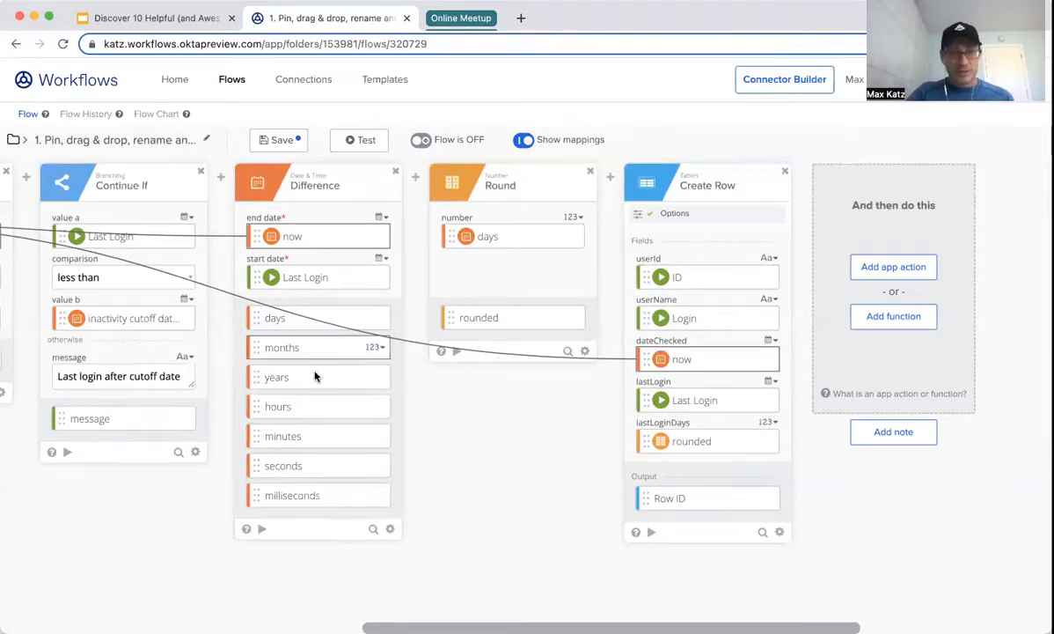
Step: Test the Round card on its own with the number 84.6 and close the test
{"action": "scroll", "coordinate": [452, 453], "scroll_direction": "left", "scroll_amount": 3}
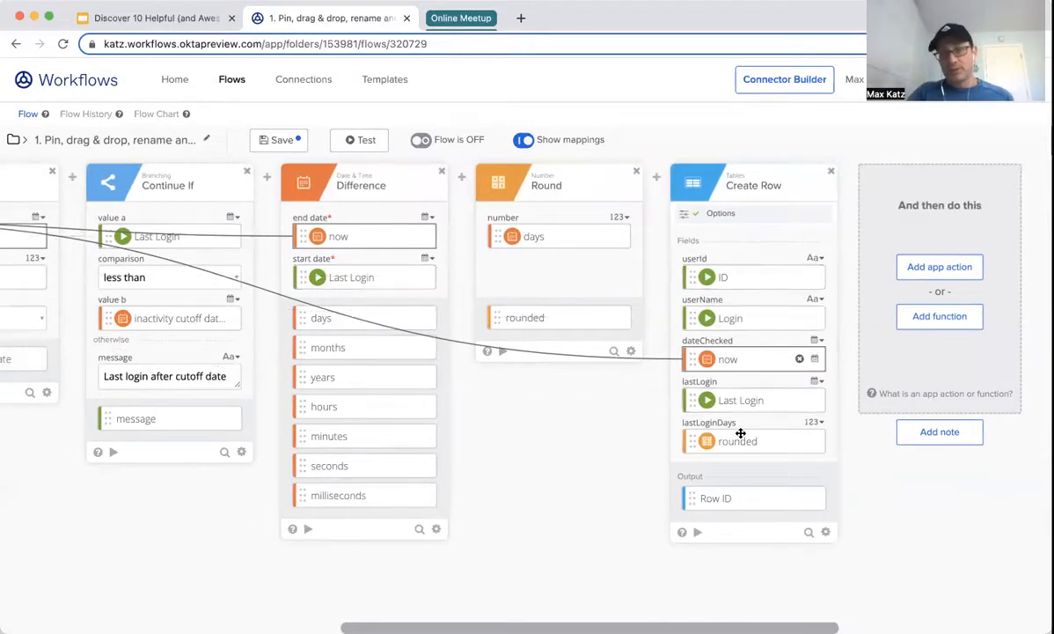
{"action": "scroll", "coordinate": [607, 482], "scroll_direction": "left", "scroll_amount": 10}
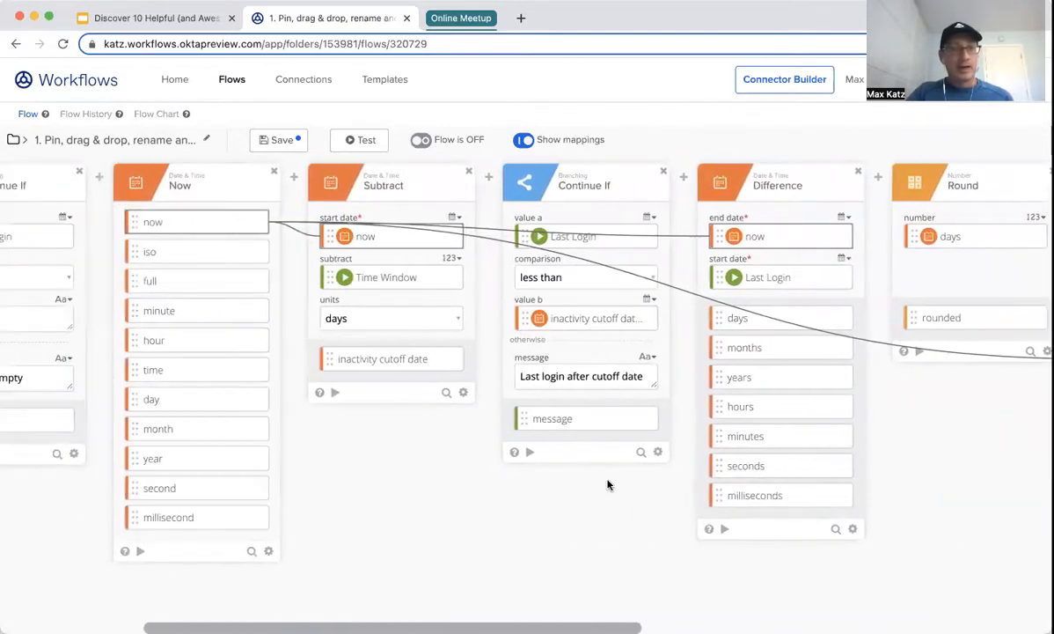
{"action": "scroll", "coordinate": [607, 482], "scroll_direction": "left", "scroll_amount": 6}
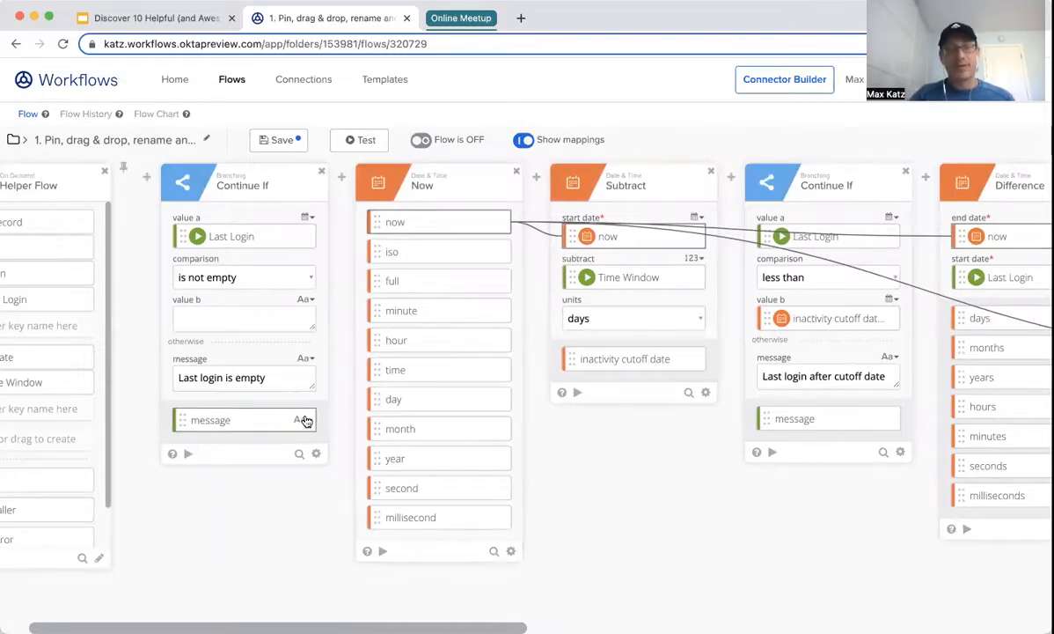
{"action": "scroll", "coordinate": [579, 456], "scroll_direction": "right", "scroll_amount": 14}
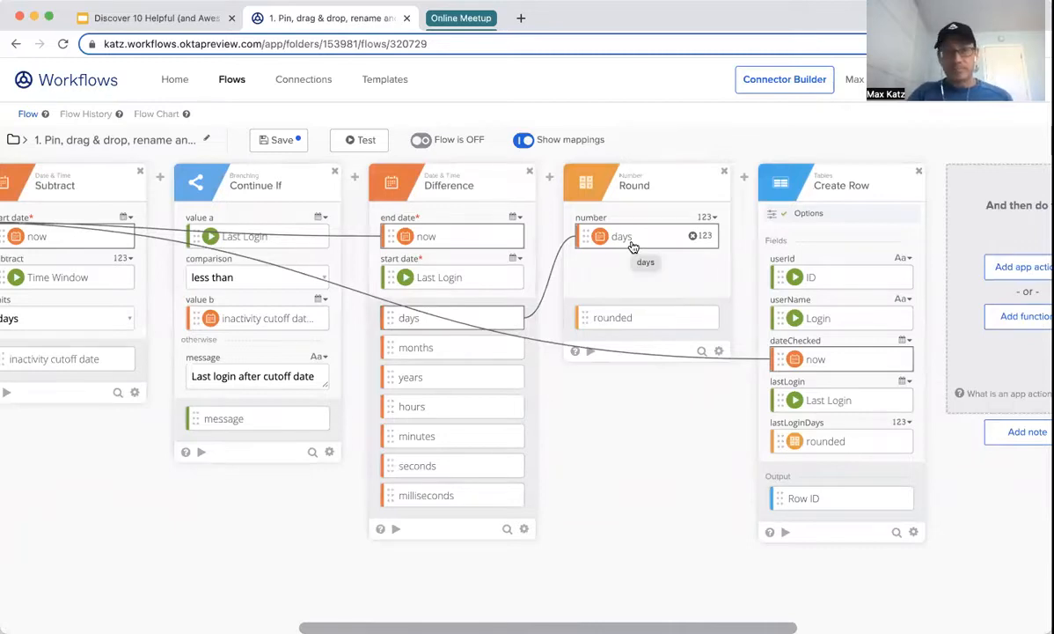
{"action": "left_click", "coordinate": [589, 352]}
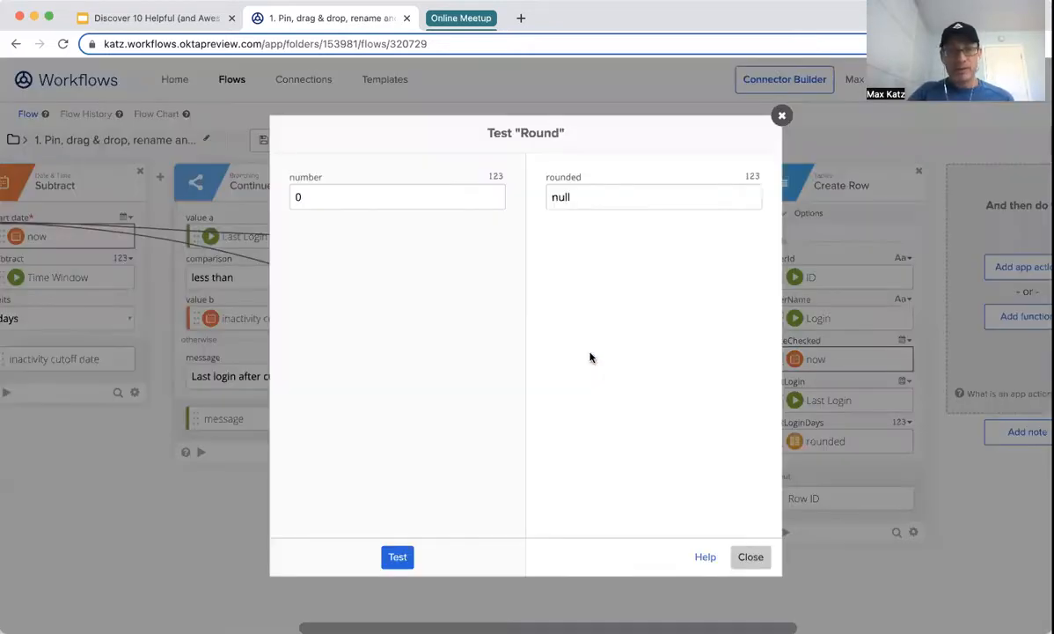
{"action": "left_click", "coordinate": [395, 199]}
{"action": "key", "text": "BackSpace"}
{"action": "type", "text": "84.6"}
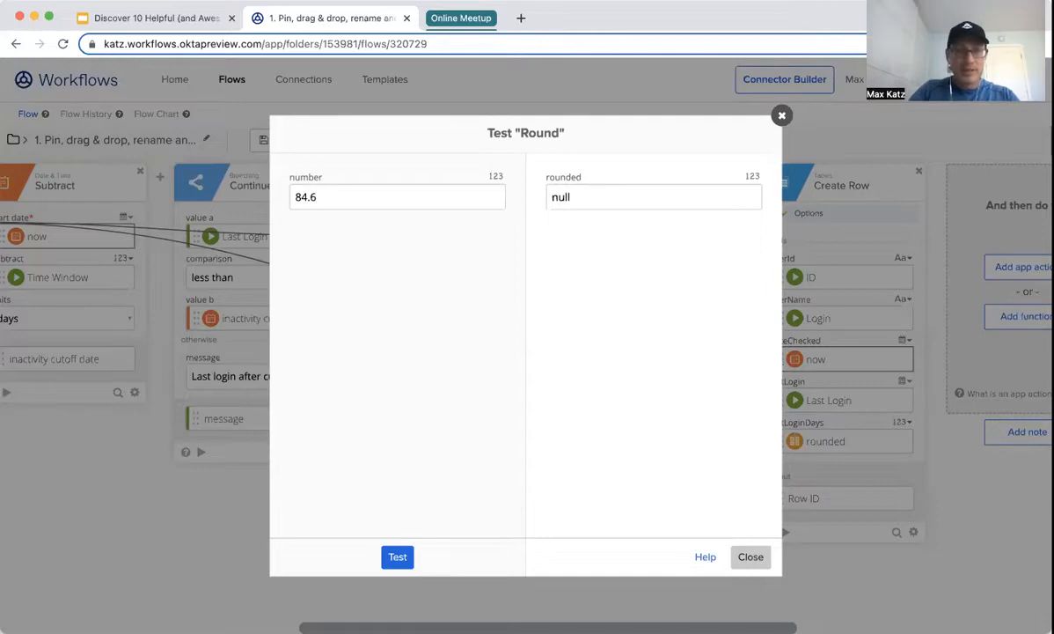
{"action": "left_click", "coordinate": [397, 558]}
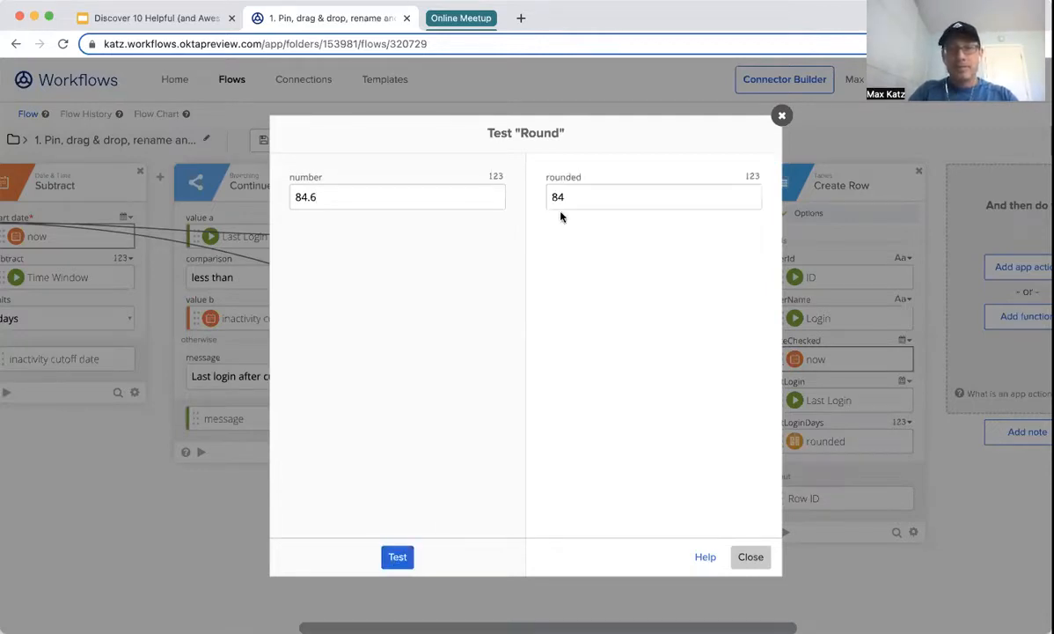
{"action": "left_click", "coordinate": [748, 562]}
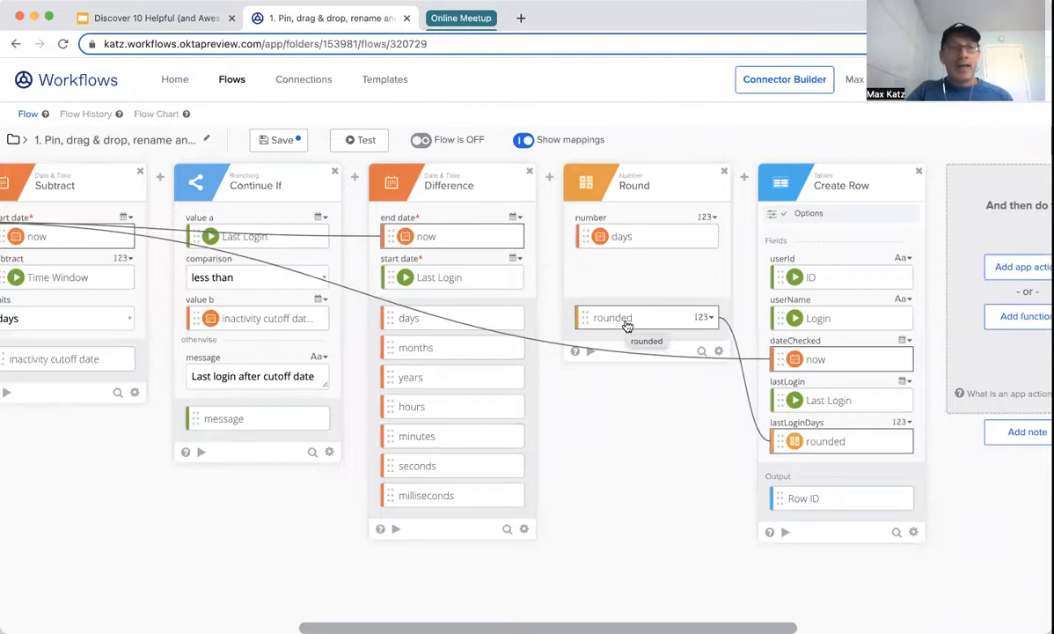
Step: Add a Compose function card after the Create Row card and delete it again
{"action": "scroll", "coordinate": [584, 419], "scroll_direction": "right", "scroll_amount": 2}
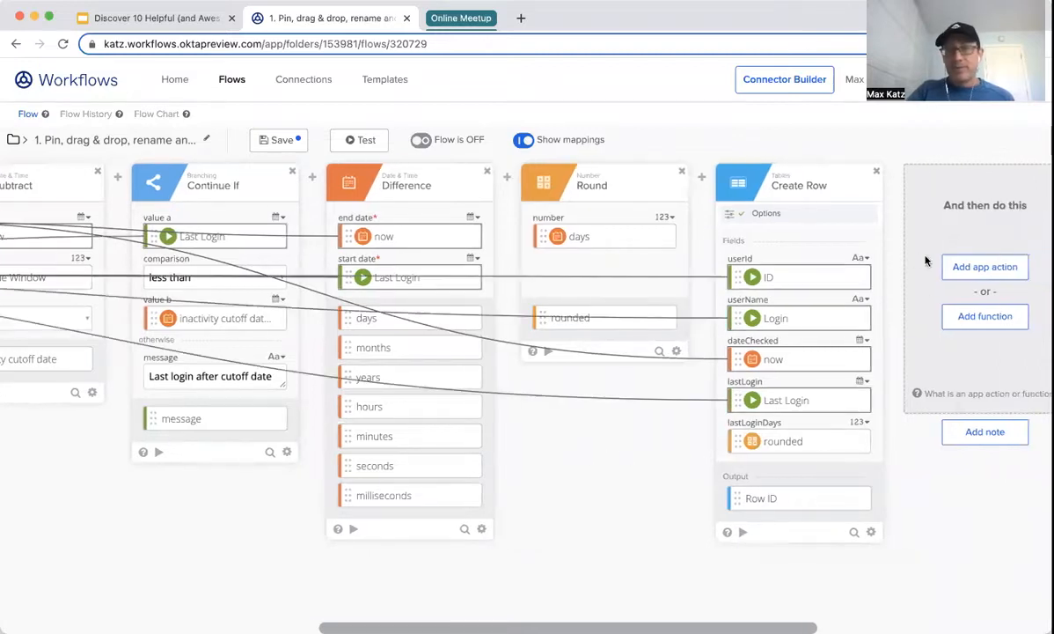
{"action": "left_click", "coordinate": [966, 322]}
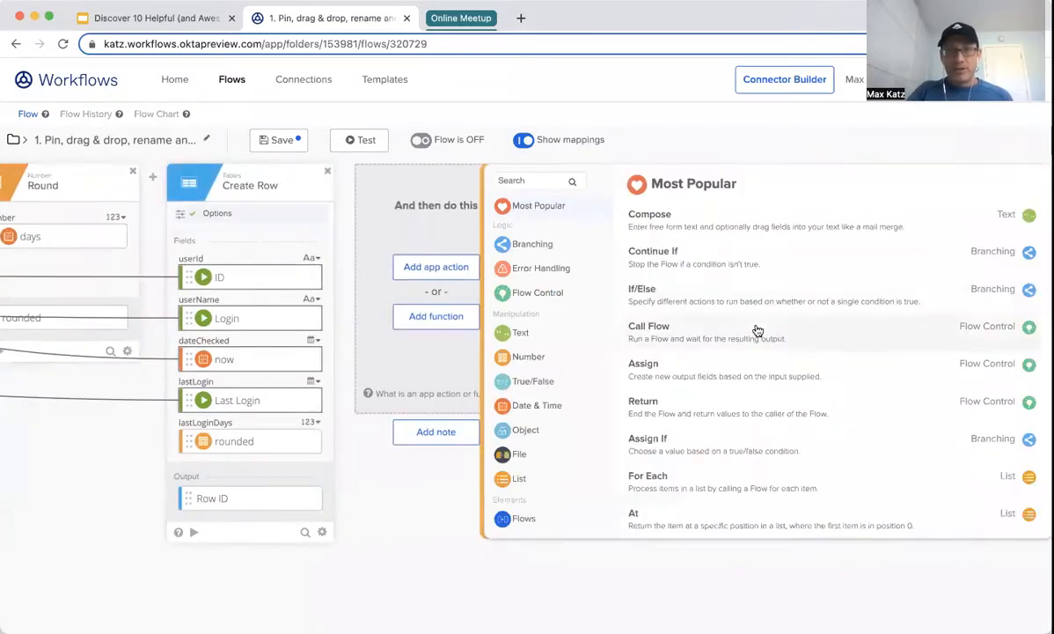
{"action": "key", "text": "Escape"}
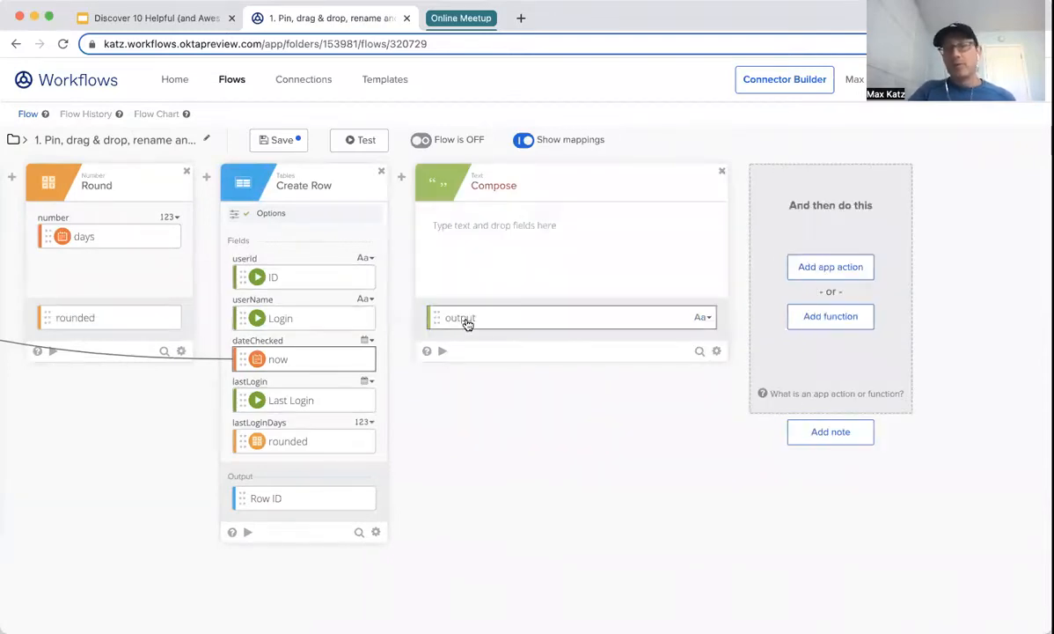
{"action": "left_click", "coordinate": [722, 171]}
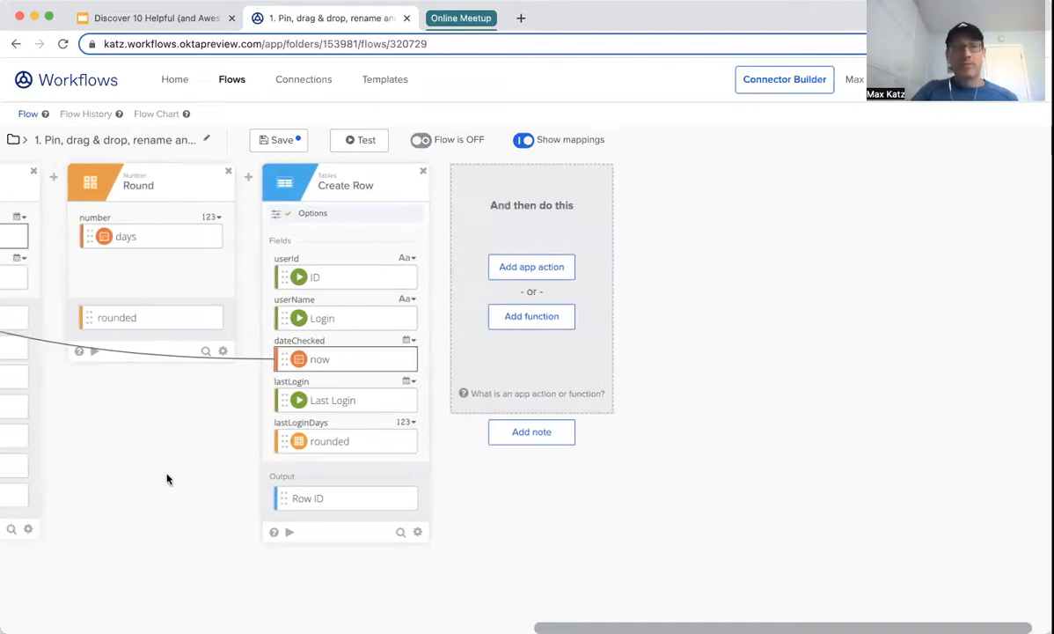
Step: Rename the Round card's rounded output to "days since last login"
{"action": "scroll", "coordinate": [166, 472], "scroll_direction": "left", "scroll_amount": 1}
{"action": "scroll", "coordinate": [254, 484], "scroll_direction": "left", "scroll_amount": 3}
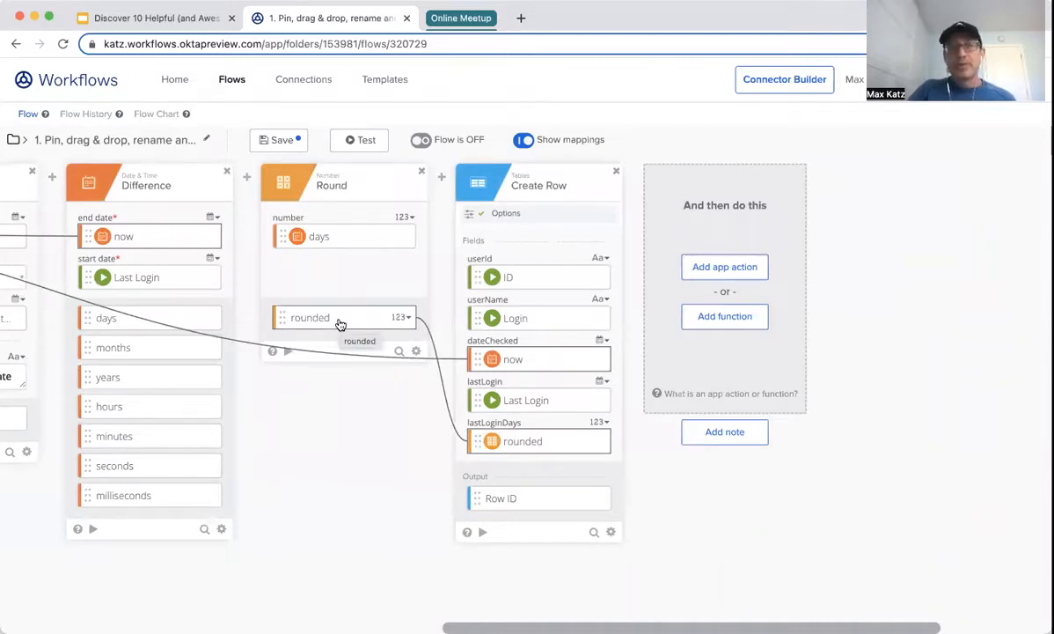
{"action": "left_click", "coordinate": [409, 318]}
{"action": "left_click", "coordinate": [407, 359]}
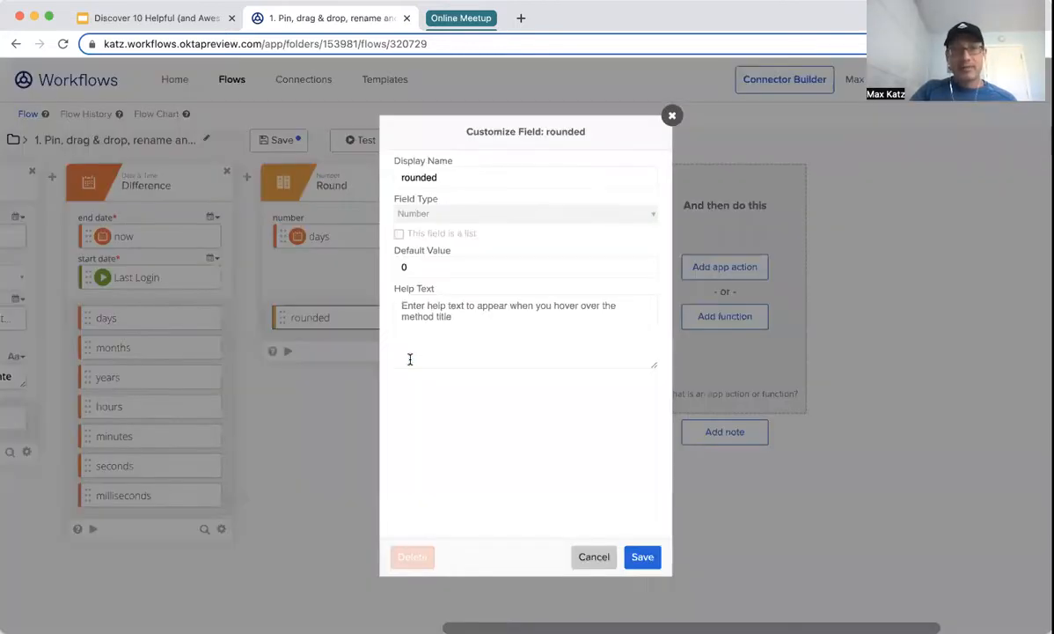
{"action": "double_click", "coordinate": [477, 174]}
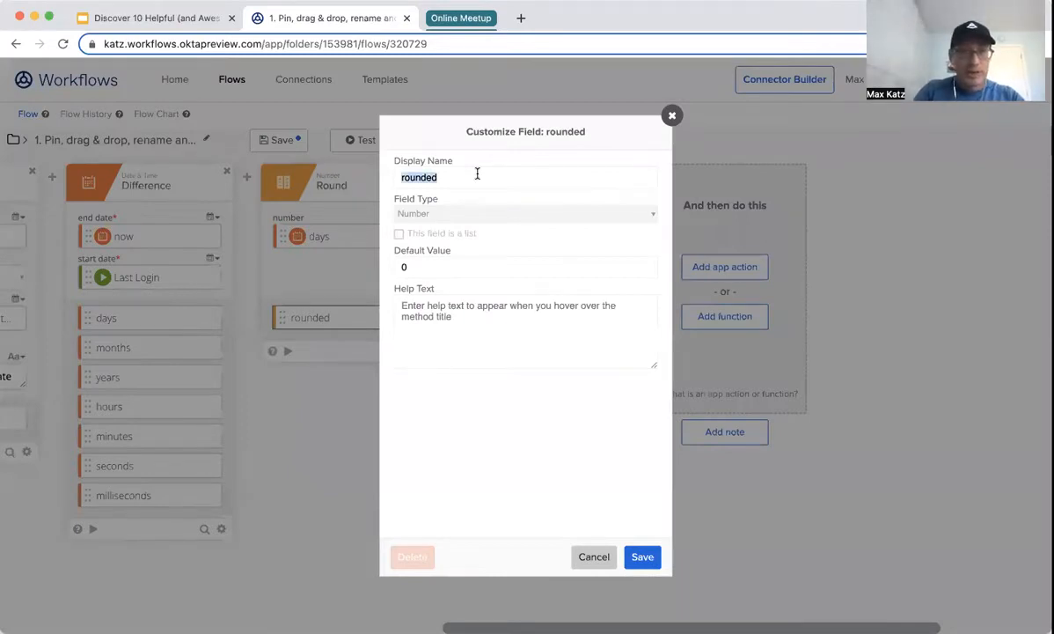
{"action": "type", "text": "day"}
{"action": "key", "text": "BackSpace"}
{"action": "key", "text": "BackSpace"}
{"action": "key", "text": "BackSpace"}
{"action": "type", "text": "day"}
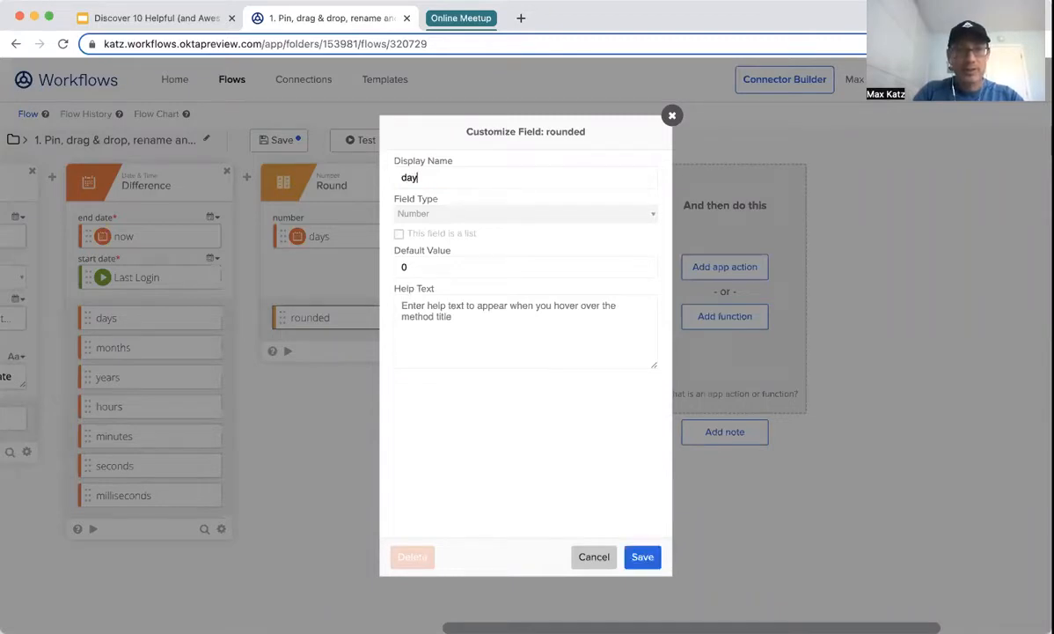
{"action": "type", "text": "s since last login"}
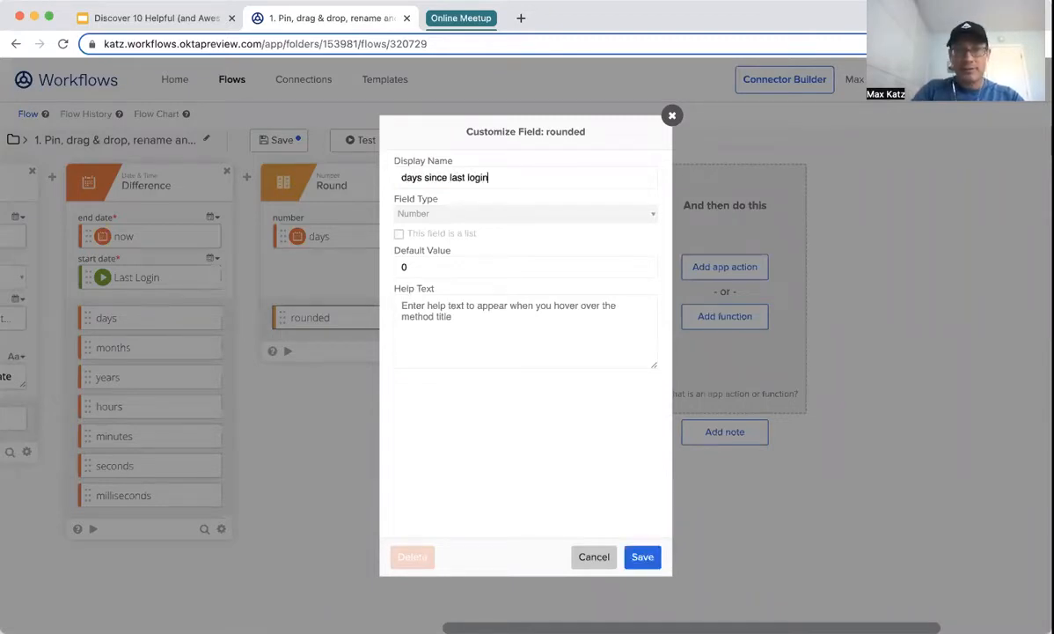
{"action": "left_click", "coordinate": [648, 558]}
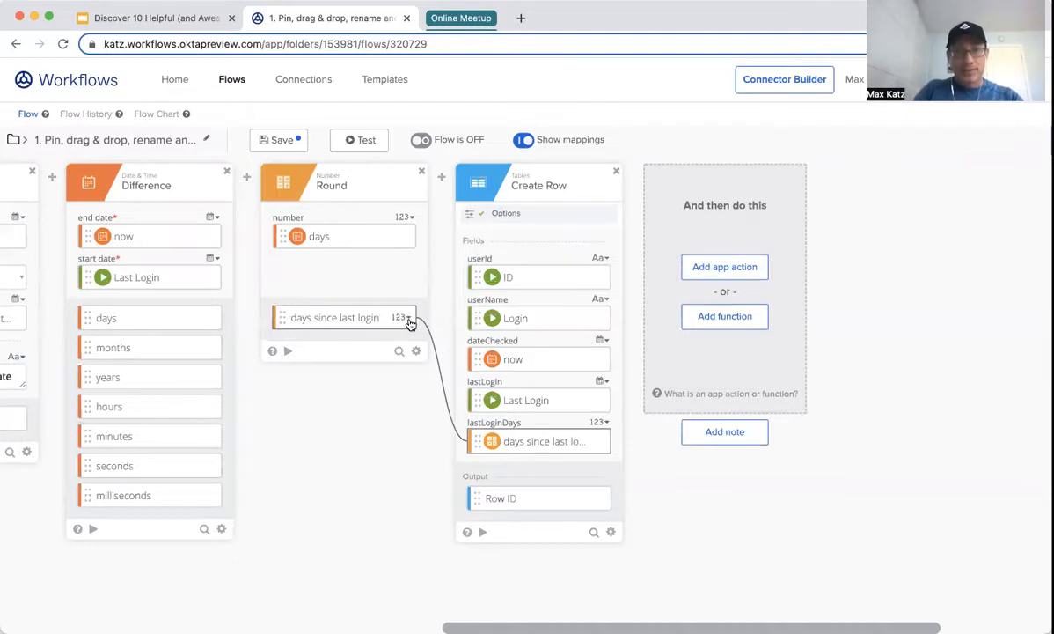
{"action": "left_click", "coordinate": [409, 320]}
{"action": "left_click", "coordinate": [400, 359]}
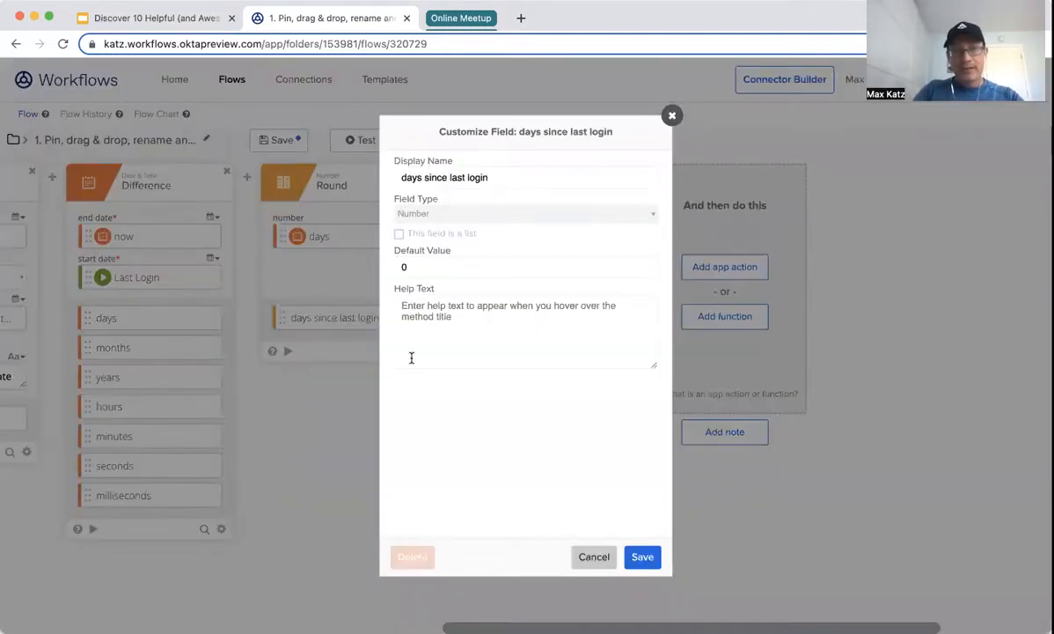
{"action": "left_click", "coordinate": [596, 556]}
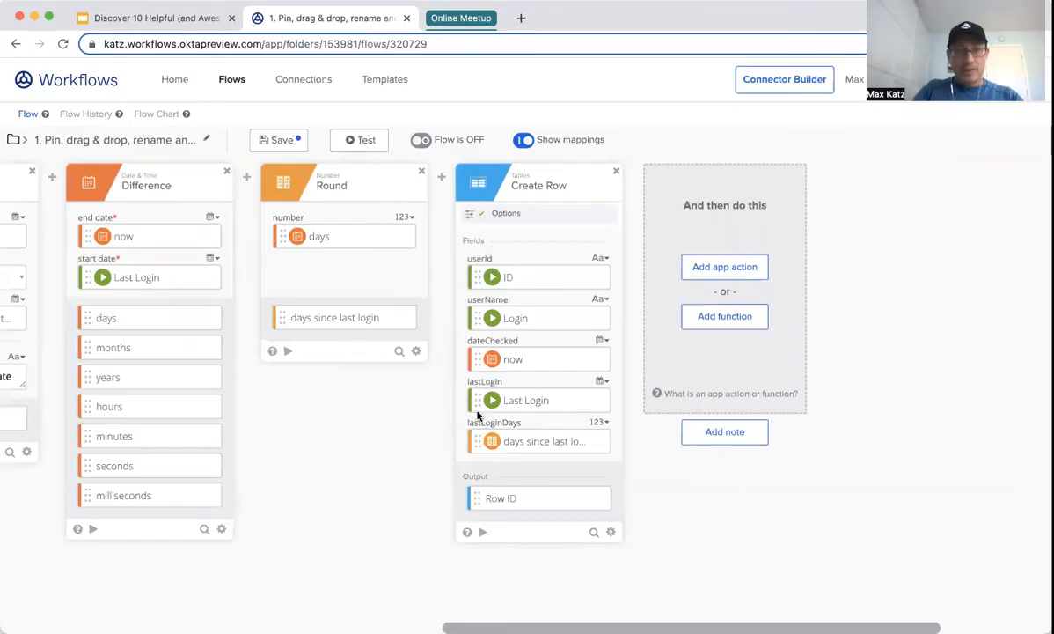
Step: Put the Round card into edit mode and re-enter its output's display name as "days since last login", saving the field
{"action": "mouse_move", "coordinate": [419, 353]}
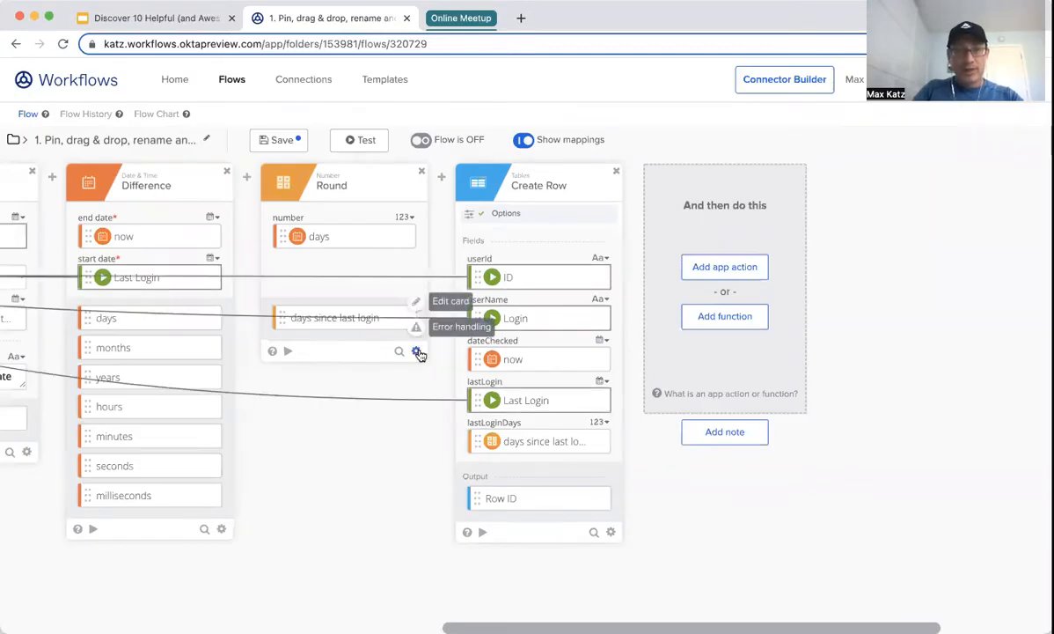
{"action": "left_click", "coordinate": [454, 302]}
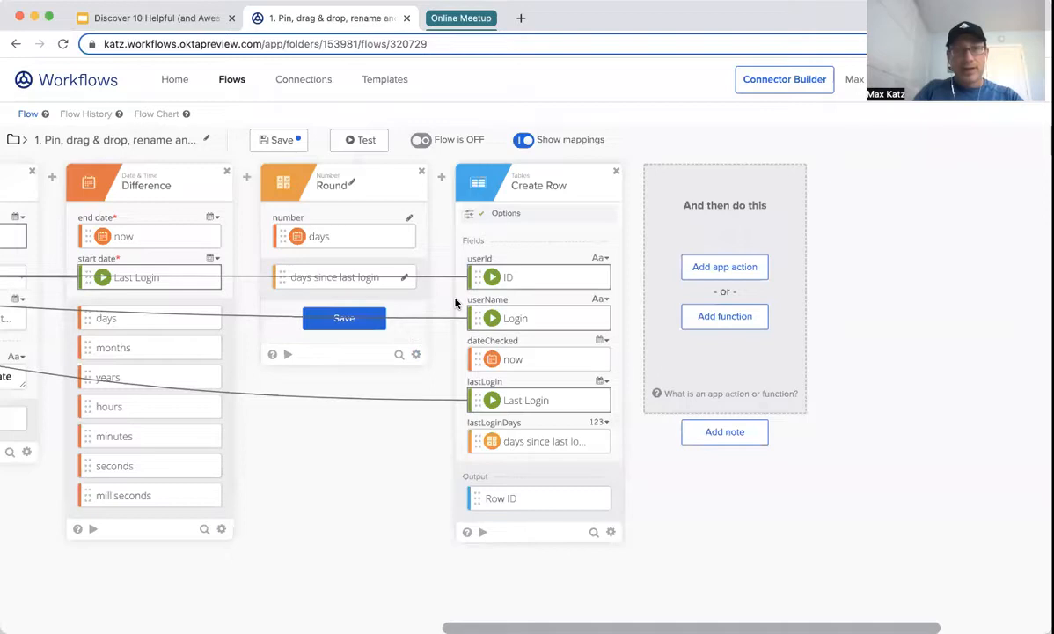
{"action": "left_click", "coordinate": [404, 277]}
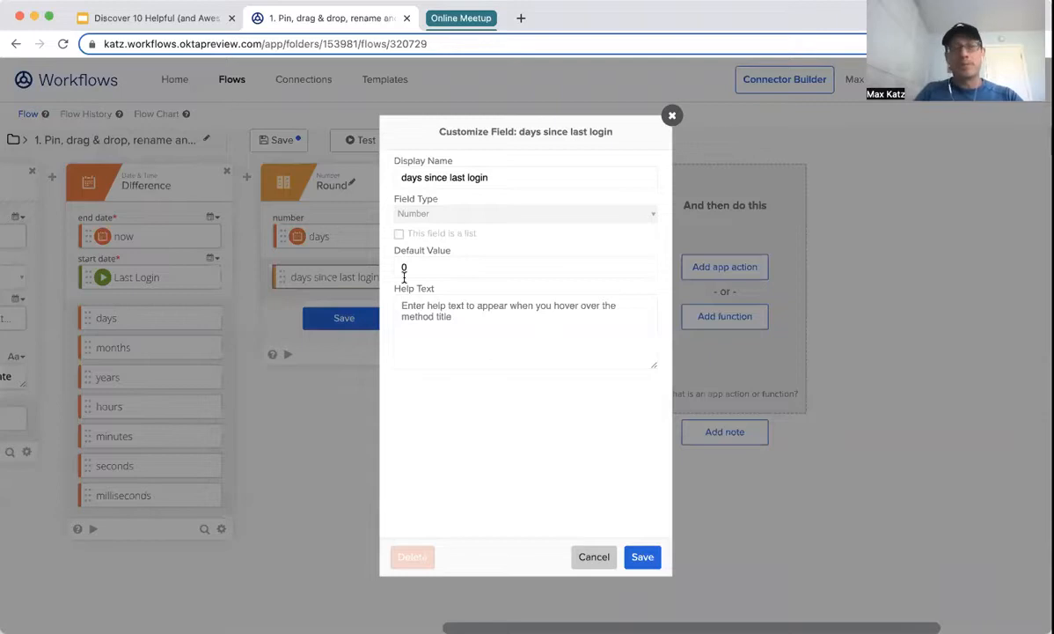
{"action": "left_click", "coordinate": [507, 177]}
{"action": "key", "text": "BackSpace"}
{"action": "key", "text": "BackSpace"}
{"action": "key", "text": "BackSpace"}
{"action": "key", "text": "BackSpace"}
{"action": "key", "text": "BackSpace"}
{"action": "type", "text": "login"}
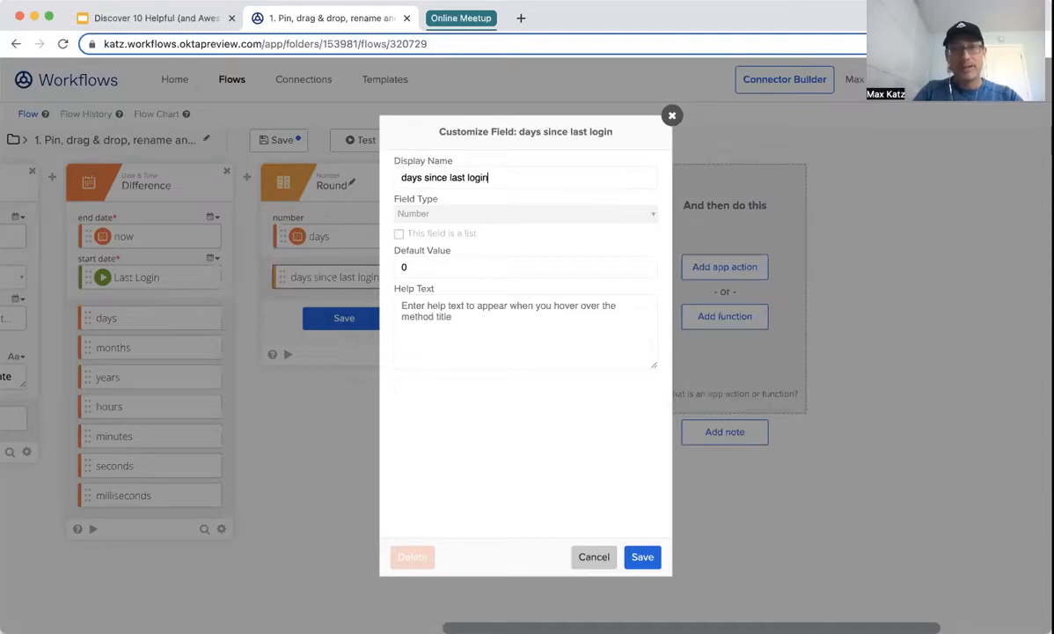
{"action": "left_click", "coordinate": [647, 560]}
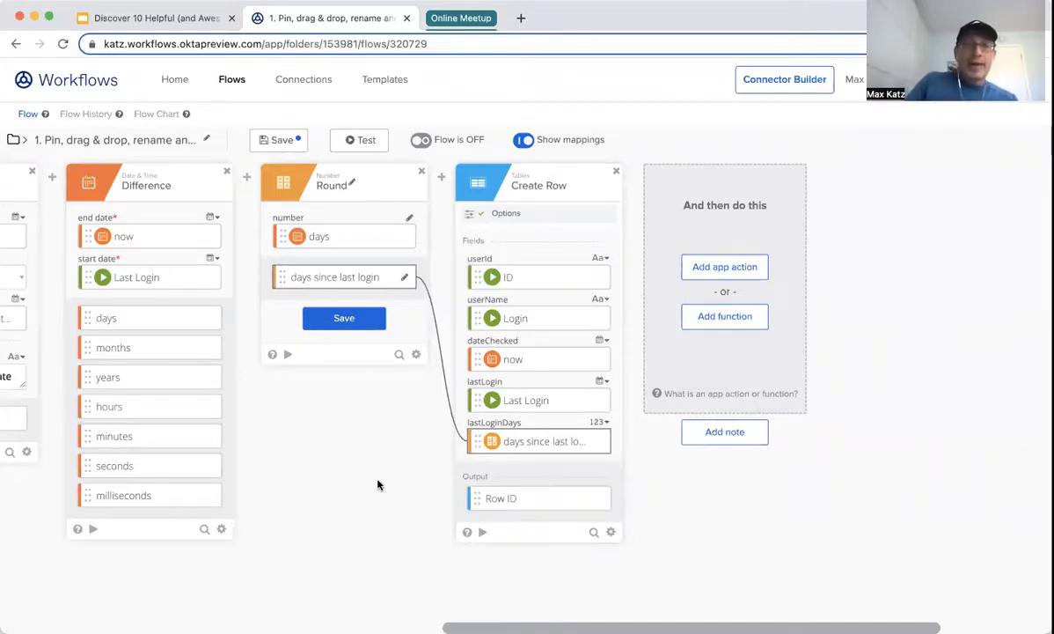
Step: Save the Round card's edits to leave its edit mode
{"action": "left_click", "coordinate": [361, 320]}
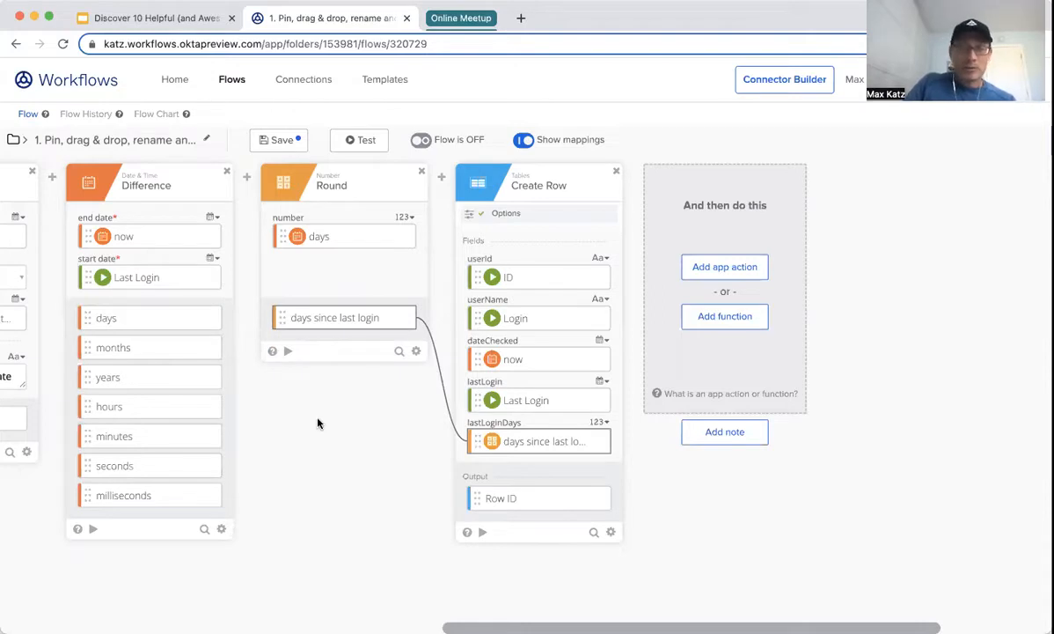
{"action": "scroll", "coordinate": [317, 423], "scroll_direction": "left", "scroll_amount": 2}
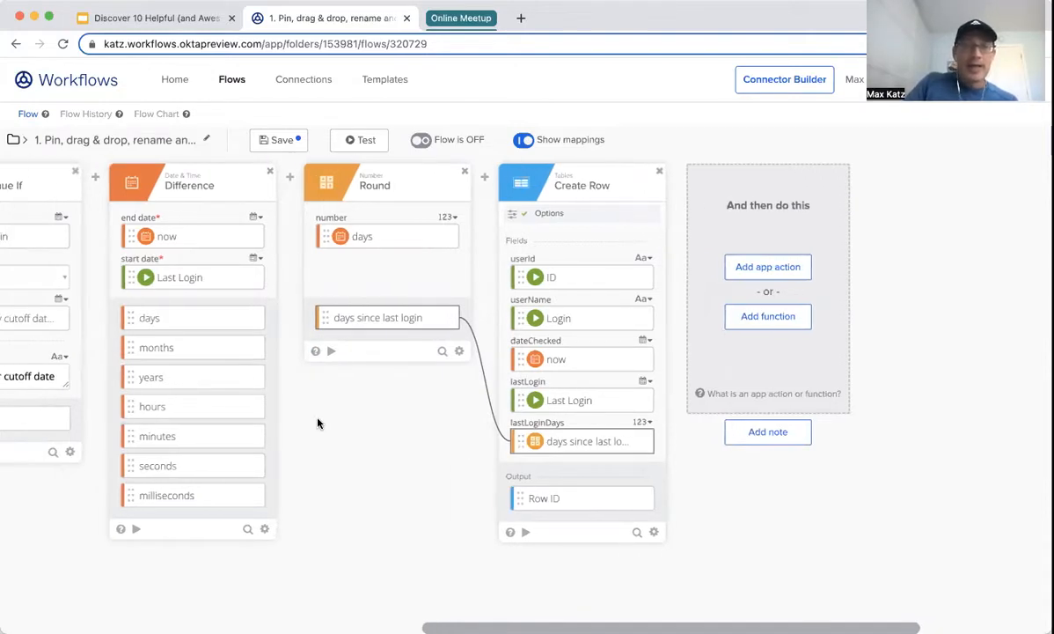
Step: Open the Round card's help, read its input, output and example sections, and close it
{"action": "left_click", "coordinate": [317, 353]}
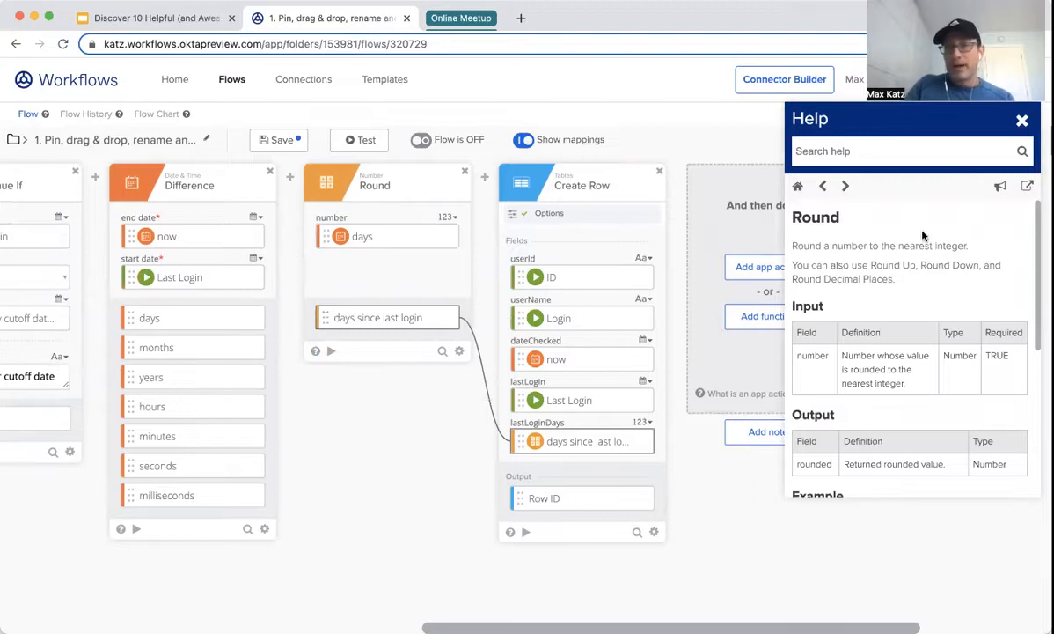
{"action": "scroll", "coordinate": [840, 264], "scroll_direction": "down", "scroll_amount": 2}
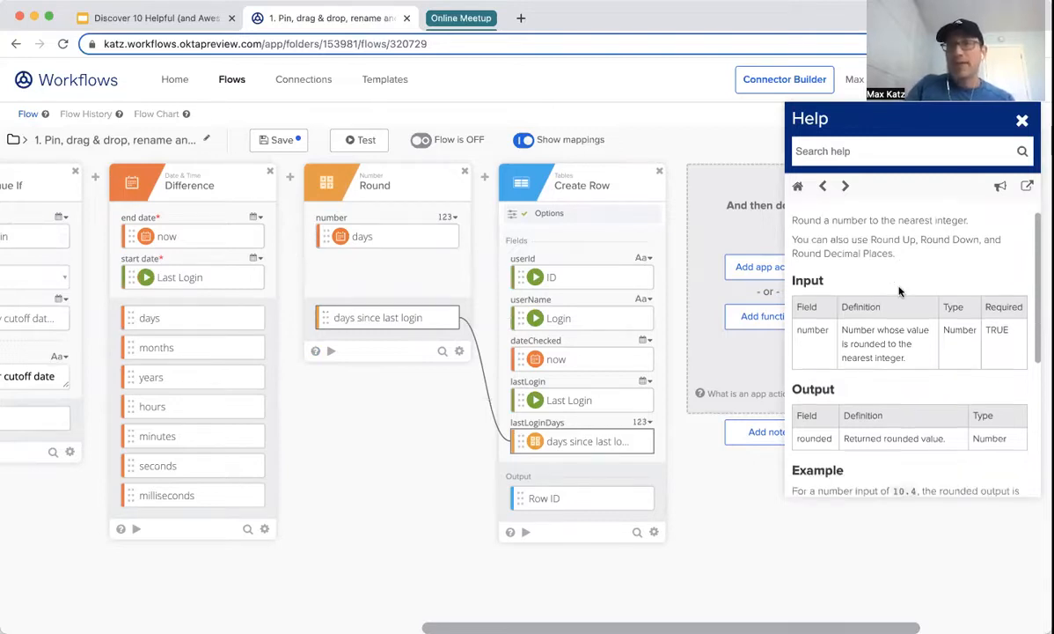
{"action": "scroll", "coordinate": [827, 254], "scroll_direction": "up", "scroll_amount": 1}
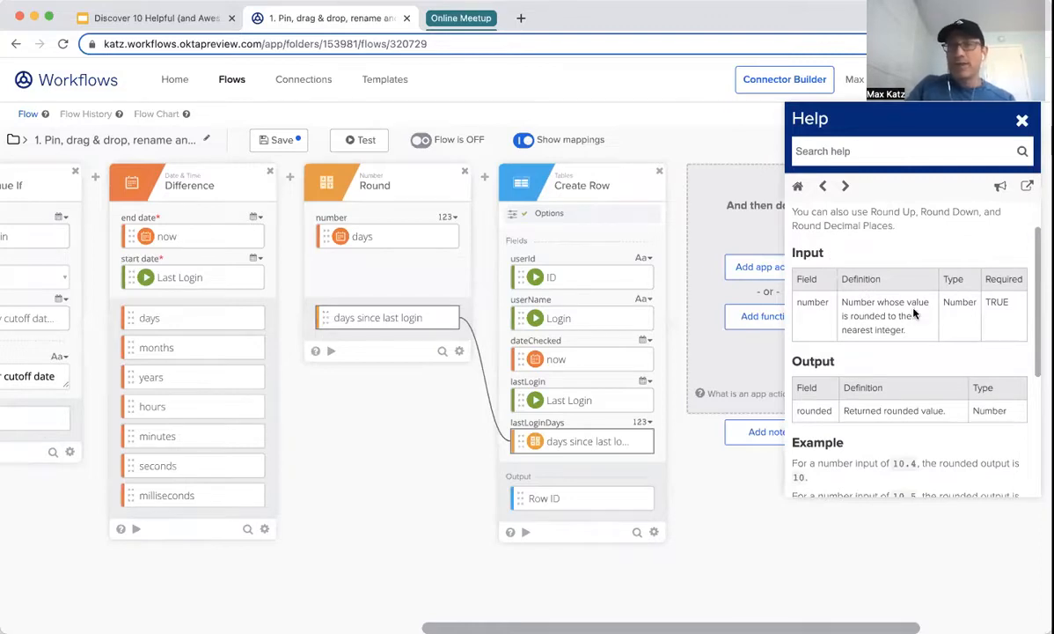
{"action": "scroll", "coordinate": [863, 314], "scroll_direction": "down", "scroll_amount": 2}
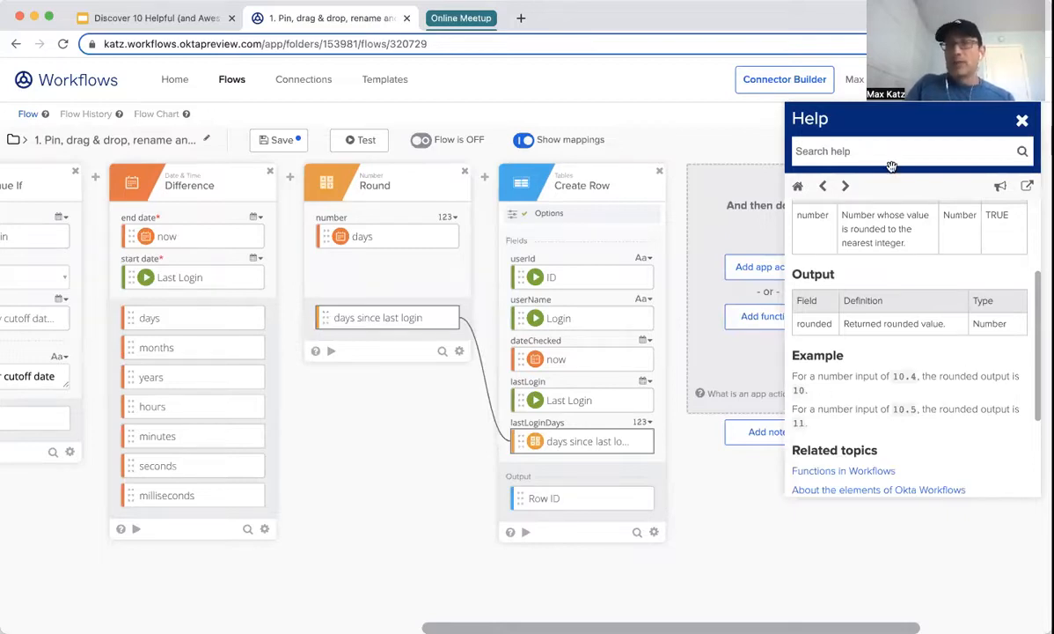
{"action": "left_click_drag", "start_coordinate": [850, 117], "coordinate": [847, 170]}
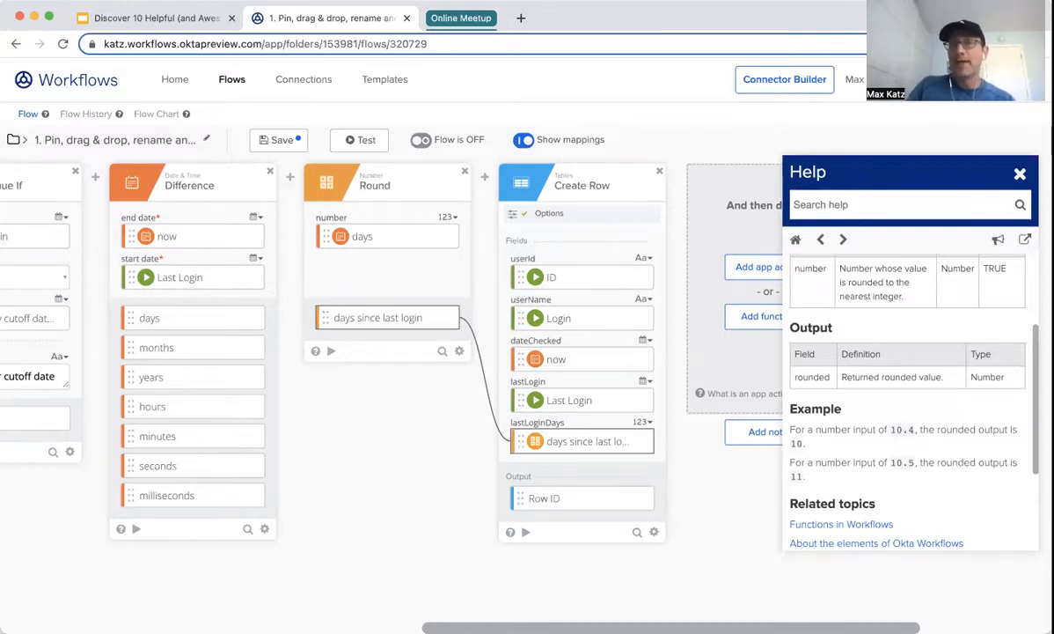
{"action": "left_click", "coordinate": [1021, 175]}
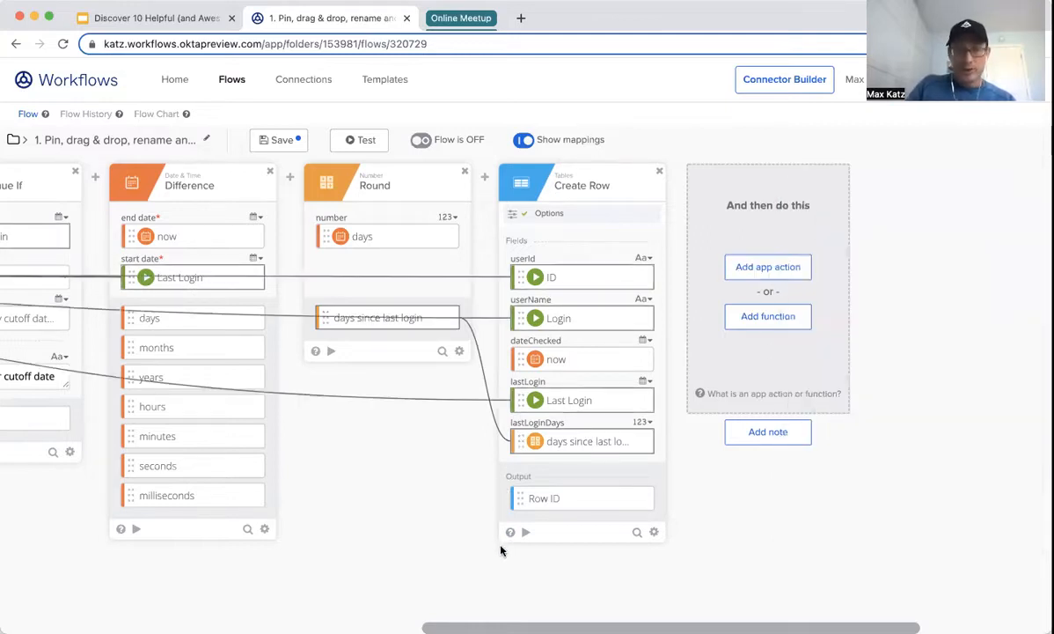
Step: Open the Difference card's help, read through its input and output descriptions, and close it
{"action": "scroll", "coordinate": [264, 528], "scroll_direction": "left", "scroll_amount": 2}
{"action": "left_click", "coordinate": [153, 530]}
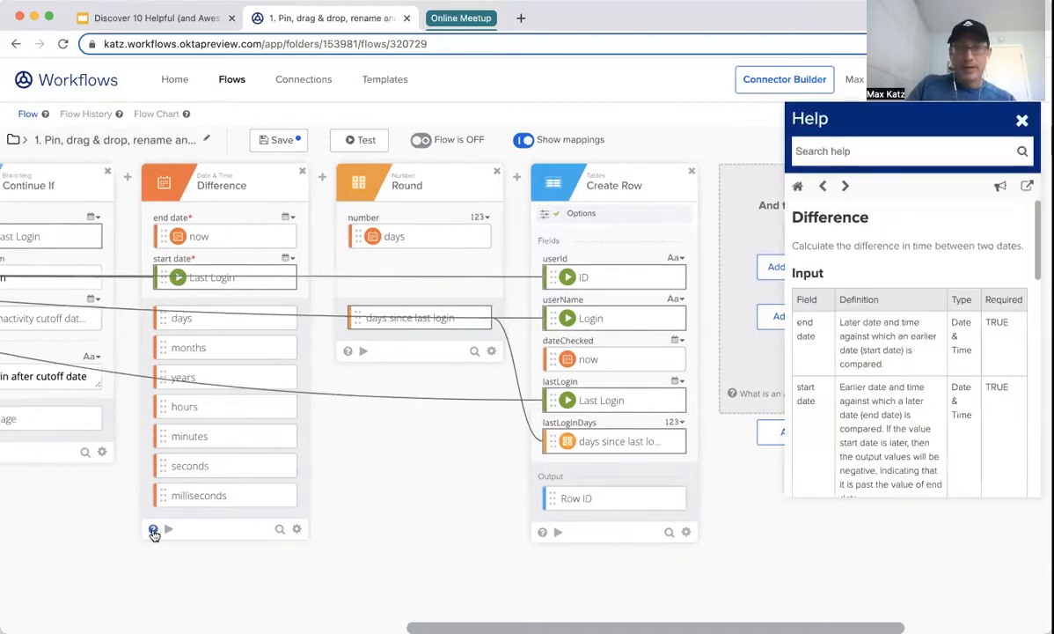
{"action": "left_click_drag", "start_coordinate": [797, 118], "coordinate": [796, 171]}
{"action": "scroll", "coordinate": [927, 363], "scroll_direction": "down", "scroll_amount": 8}
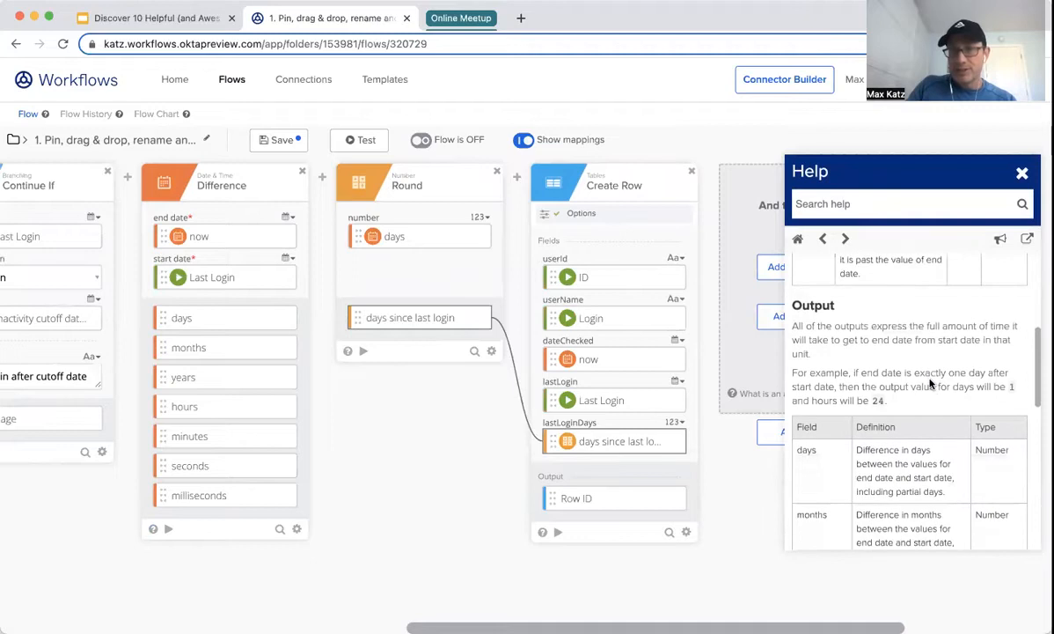
{"action": "scroll", "coordinate": [929, 382], "scroll_direction": "down", "scroll_amount": 6}
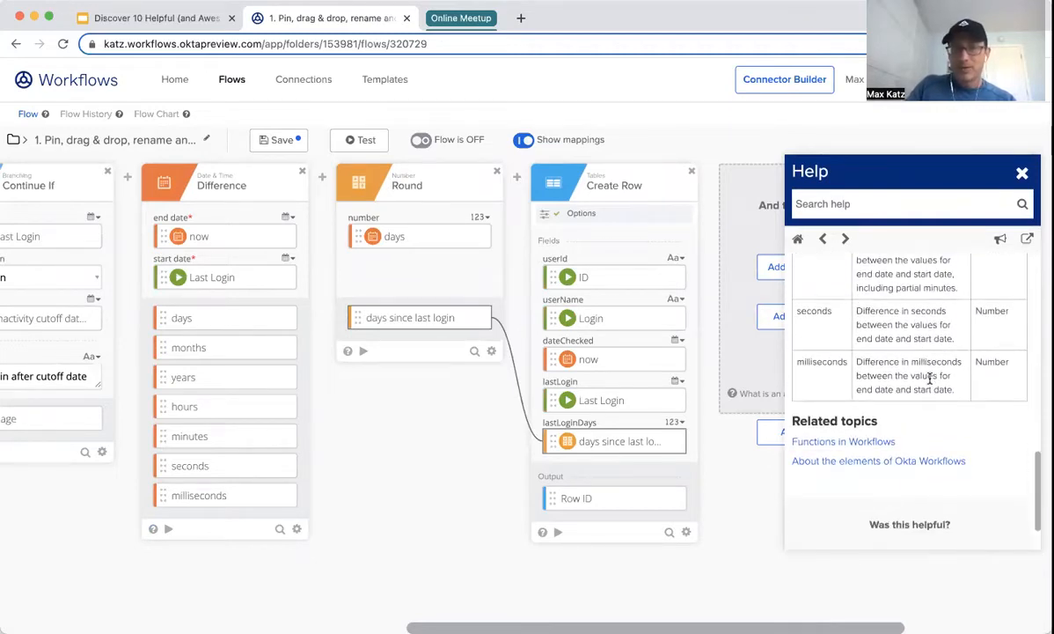
{"action": "left_click", "coordinate": [1021, 172]}
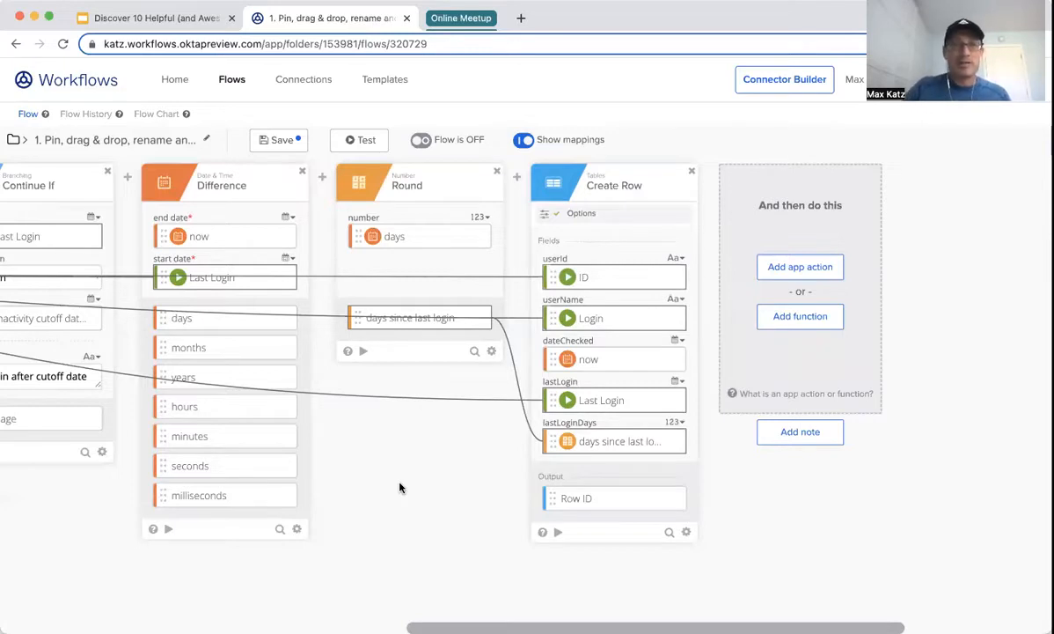
Step: Save the flow, signing in again to renew the expired Okta session, and reload the page
{"action": "left_click", "coordinate": [276, 143]}
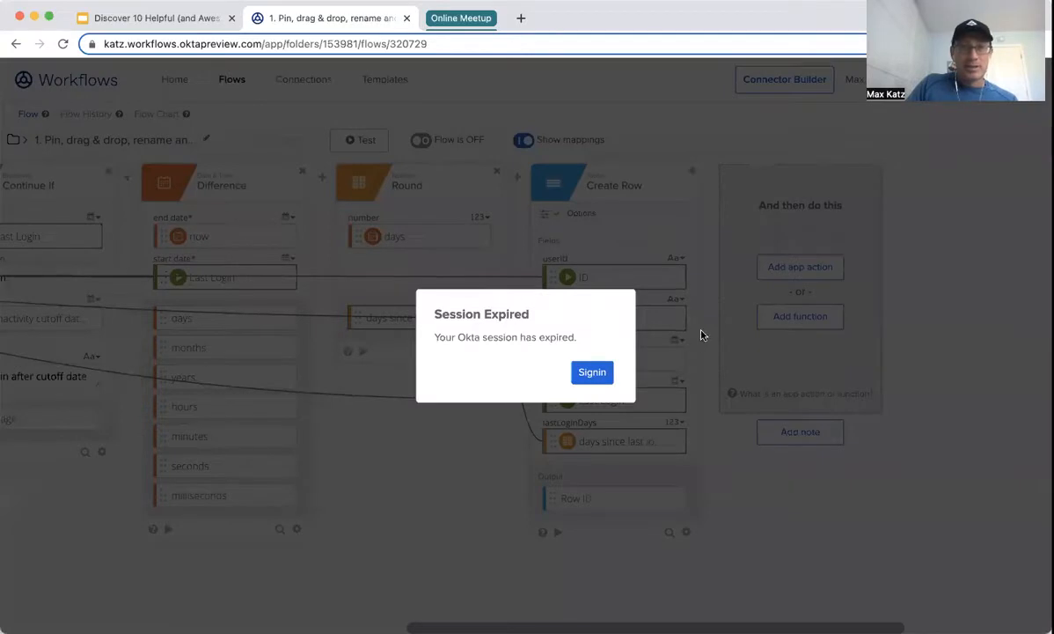
{"action": "left_click", "coordinate": [588, 377]}
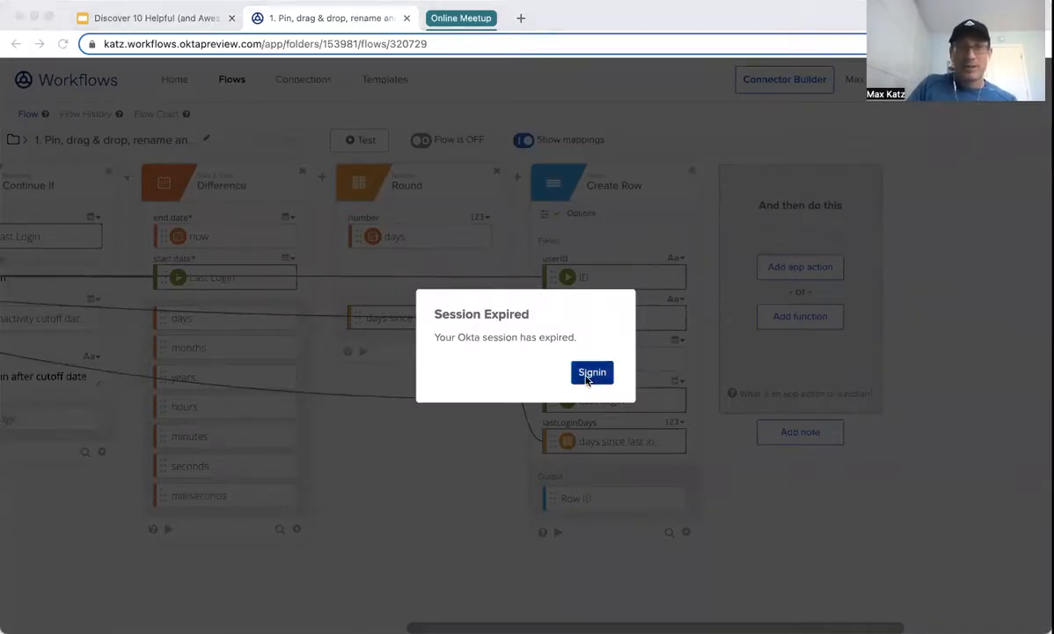
{"action": "left_click", "coordinate": [508, 326]}
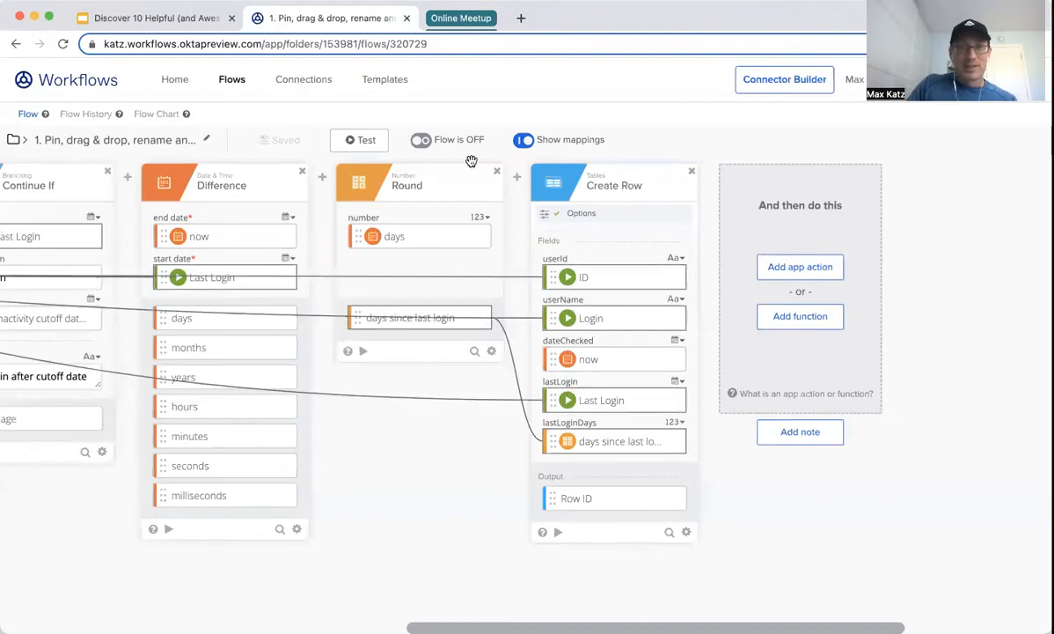
{"action": "left_click", "coordinate": [63, 44]}
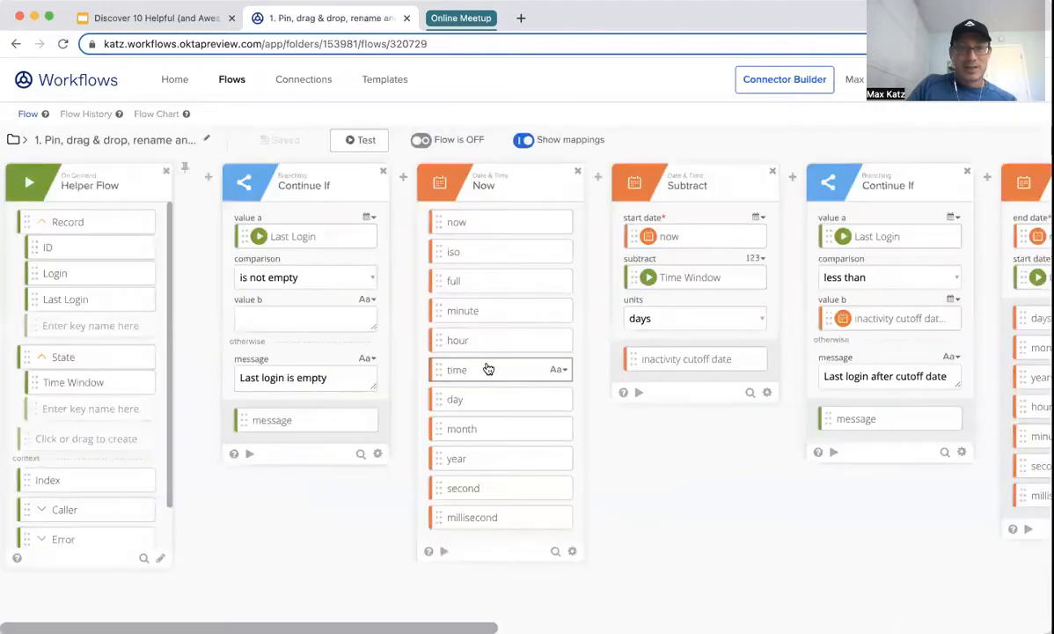
Step: Go back to the flow list, open the flow "2. Choosing fields" and look through the Read User card's output fields
{"action": "left_click", "coordinate": [231, 79]}
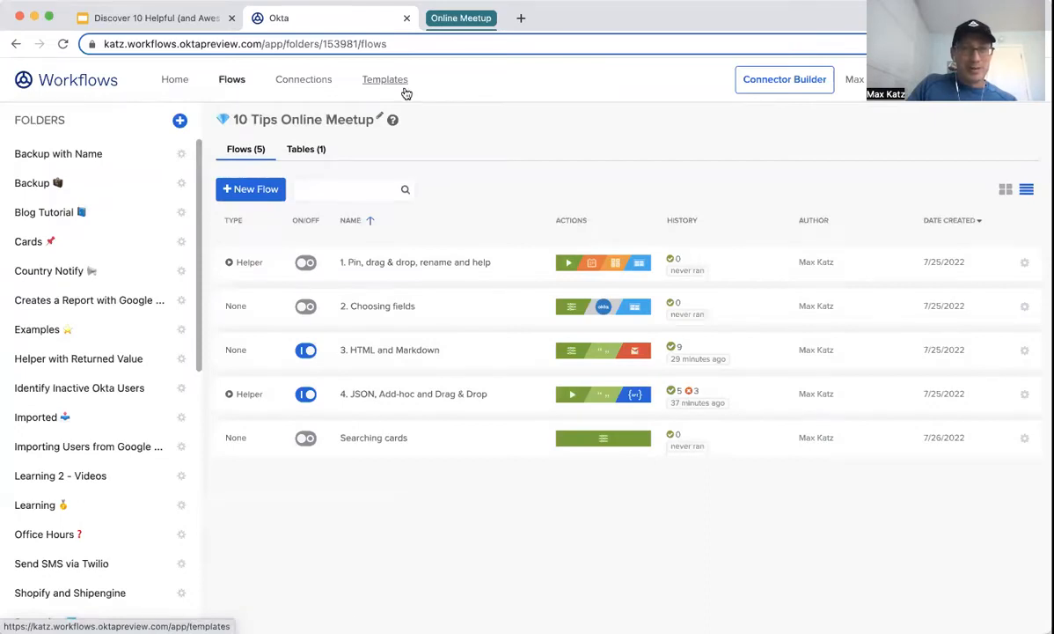
{"action": "left_click", "coordinate": [365, 305]}
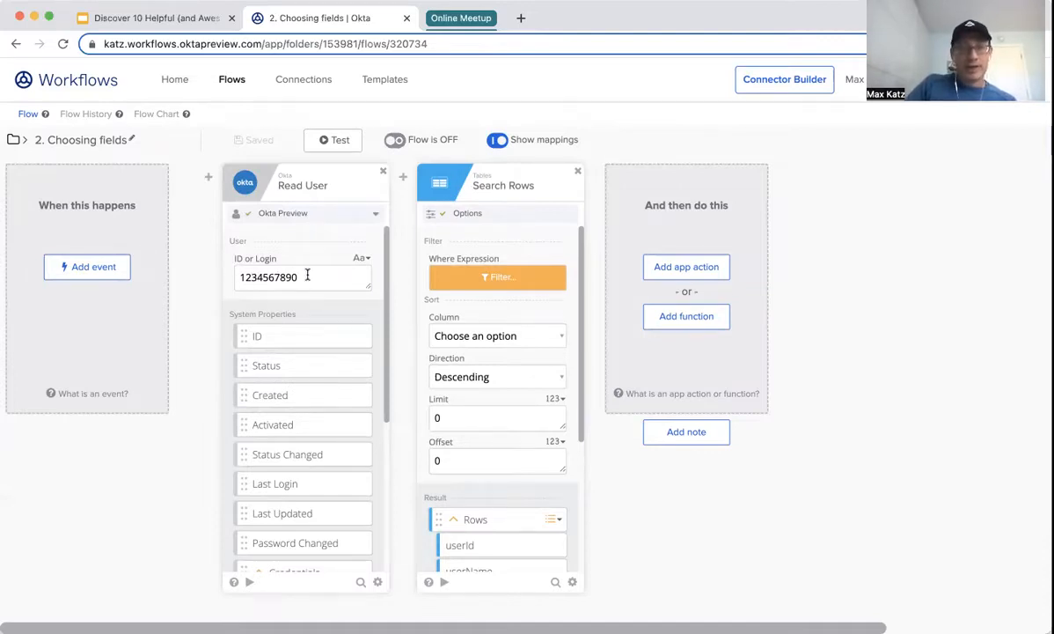
{"action": "scroll", "coordinate": [329, 334], "scroll_direction": "down", "scroll_amount": 6}
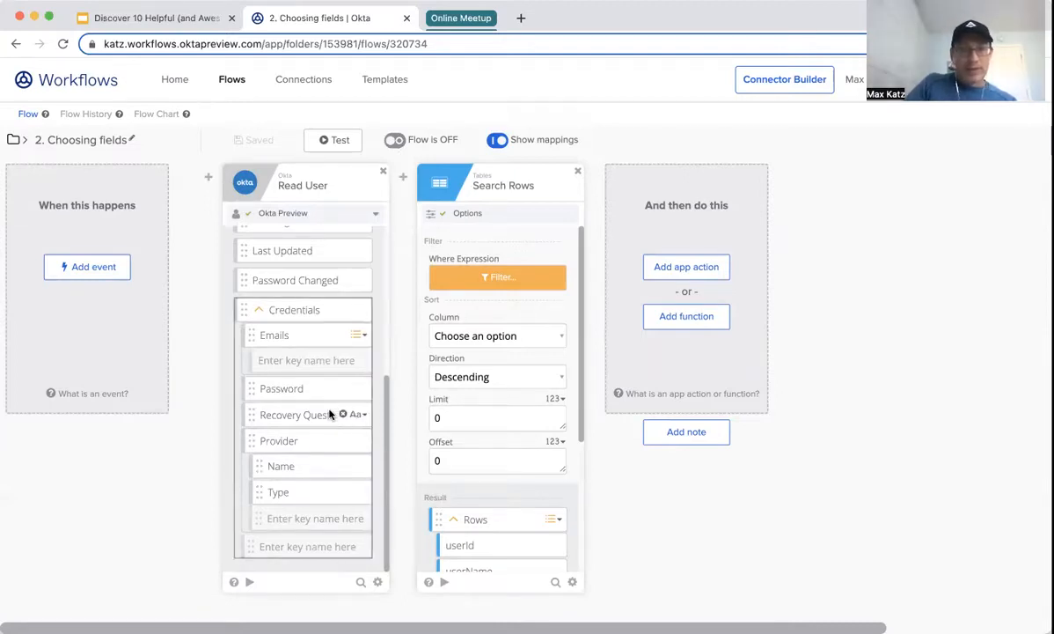
{"action": "scroll", "coordinate": [329, 414], "scroll_direction": "up", "scroll_amount": 5}
{"action": "scroll", "coordinate": [325, 409], "scroll_direction": "up", "scroll_amount": 1}
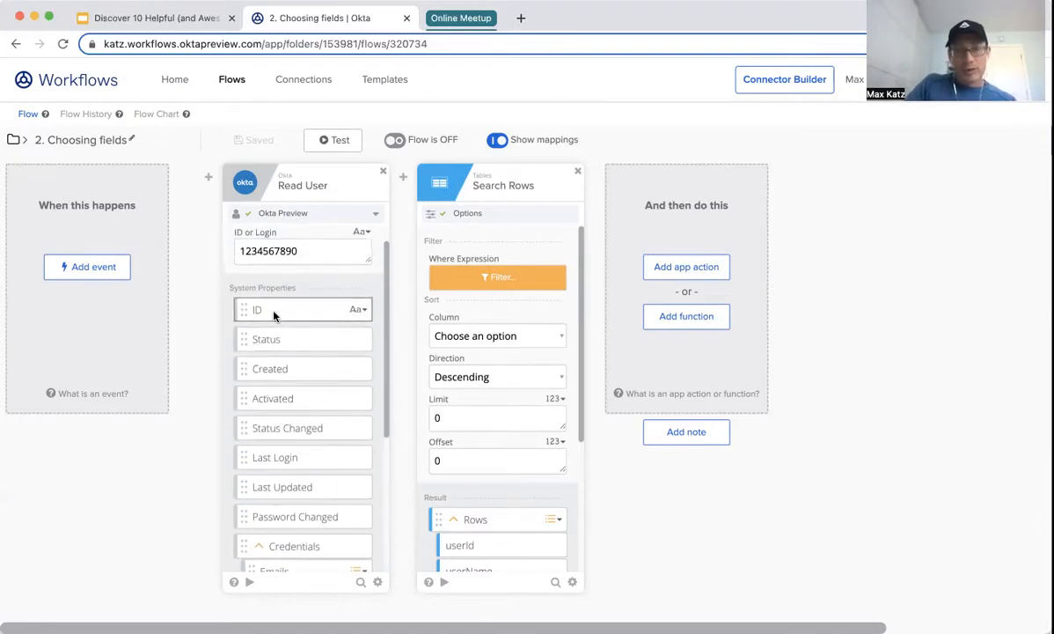
{"action": "scroll", "coordinate": [299, 347], "scroll_direction": "down", "scroll_amount": 1}
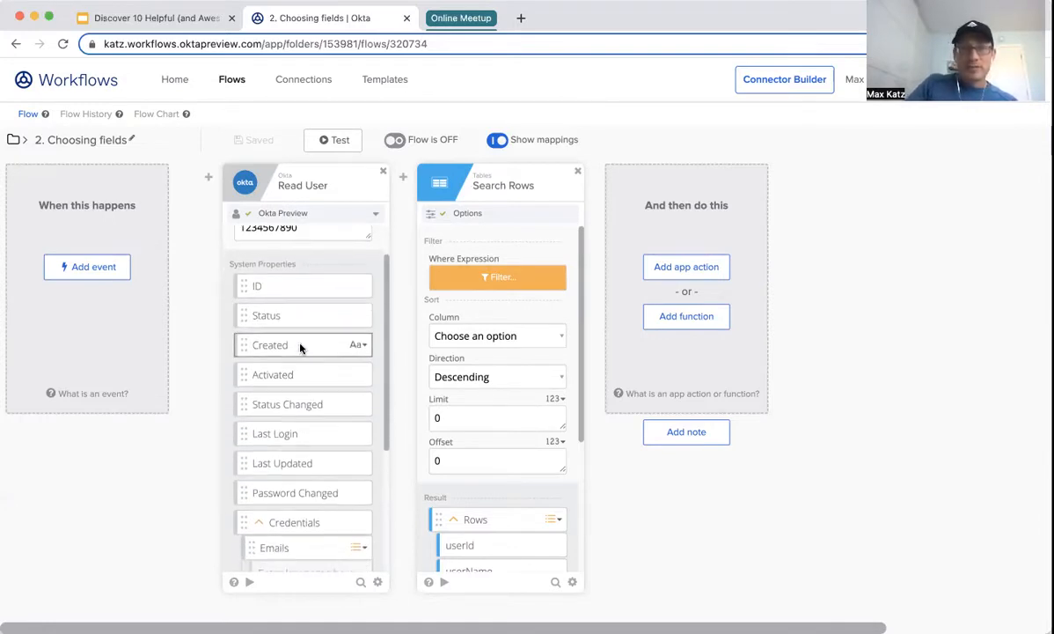
{"action": "scroll", "coordinate": [299, 348], "scroll_direction": "down", "scroll_amount": 5}
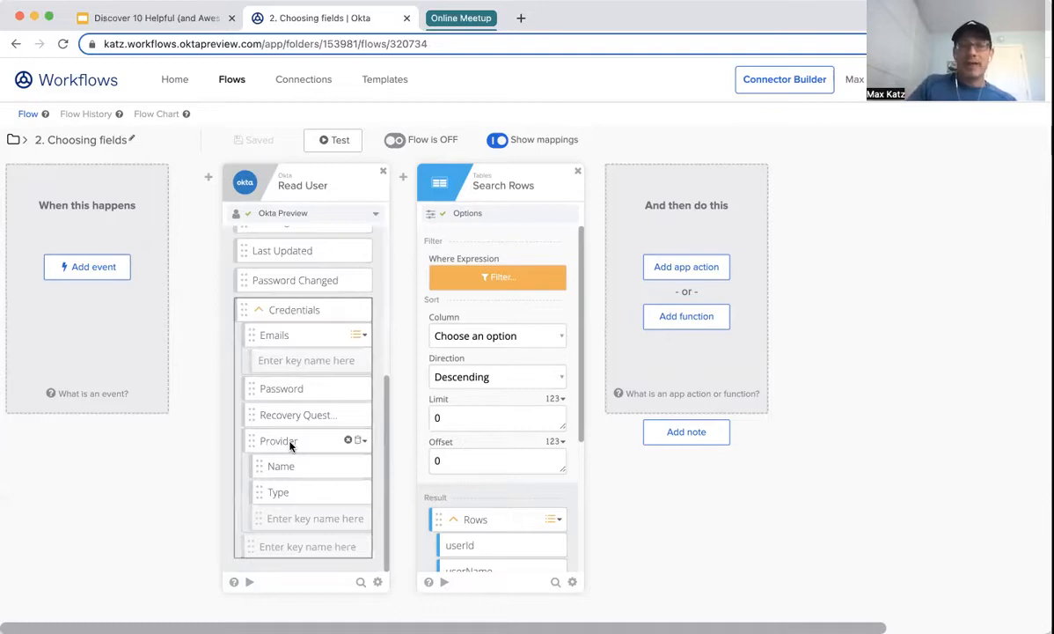
Step: Choose the Read User card's fields: remove Credentials, add Username, First name, Last name and Middle name, and save the selection
{"action": "left_click", "coordinate": [377, 582]}
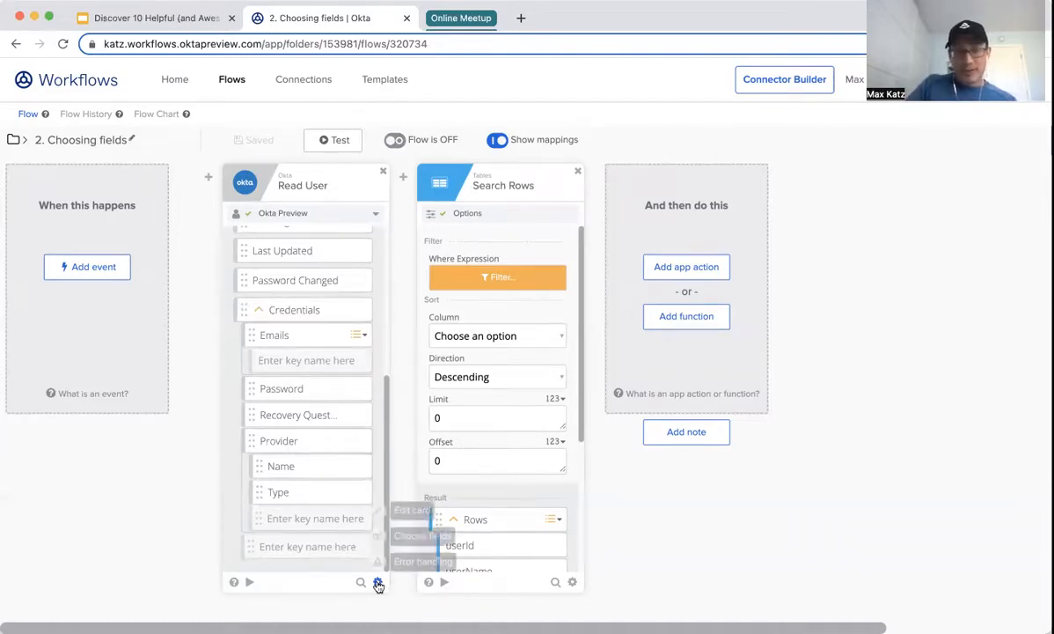
{"action": "left_click", "coordinate": [405, 534]}
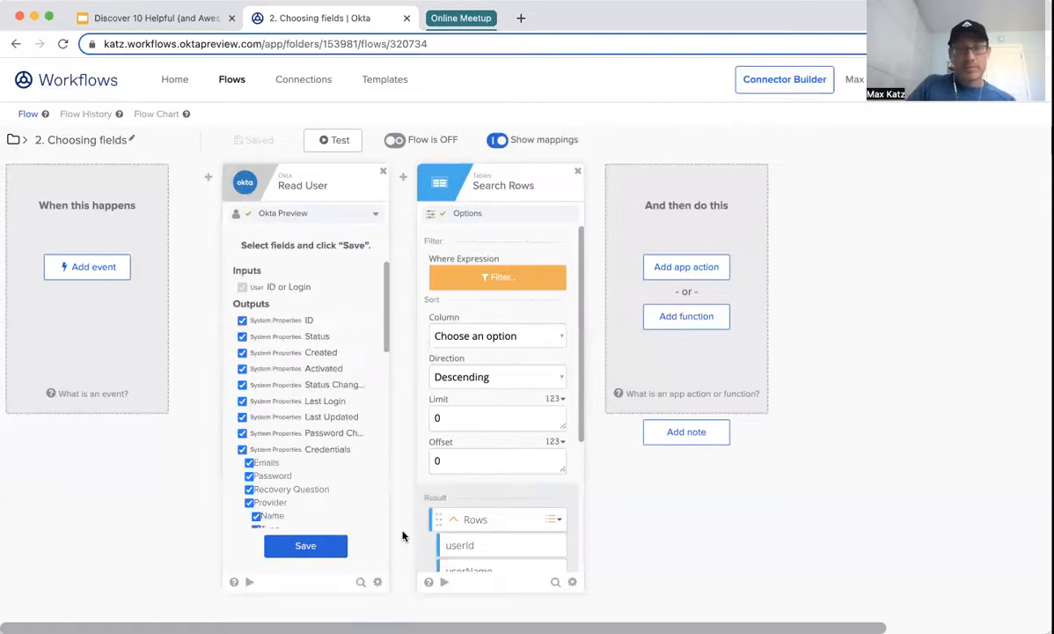
{"action": "scroll", "coordinate": [325, 312], "scroll_direction": "down", "scroll_amount": 2}
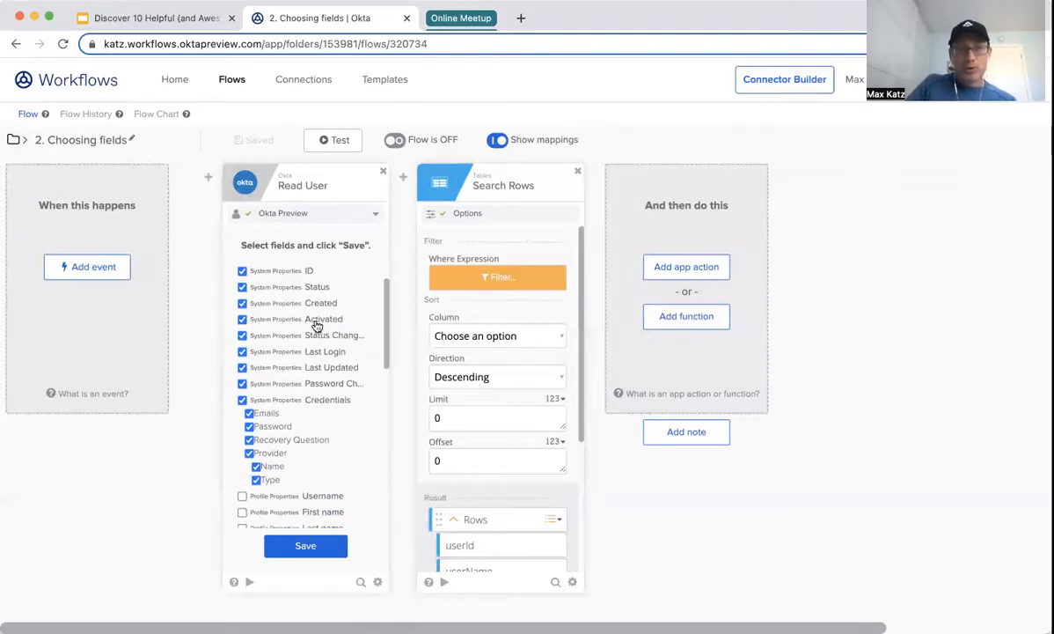
{"action": "scroll", "coordinate": [325, 307], "scroll_direction": "down", "scroll_amount": 1}
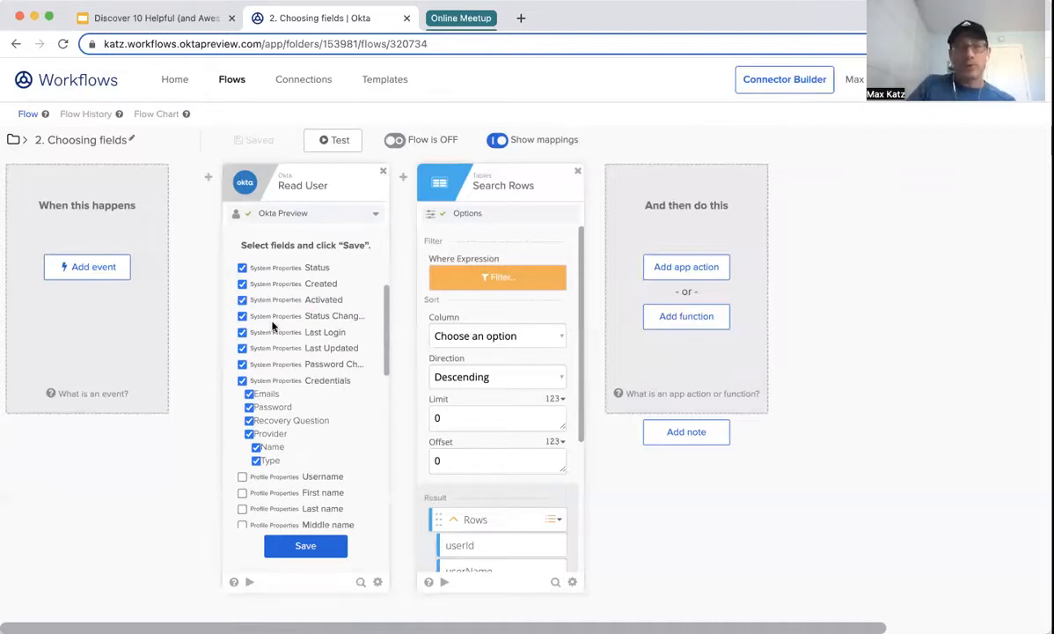
{"action": "scroll", "coordinate": [291, 361], "scroll_direction": "down", "scroll_amount": 6}
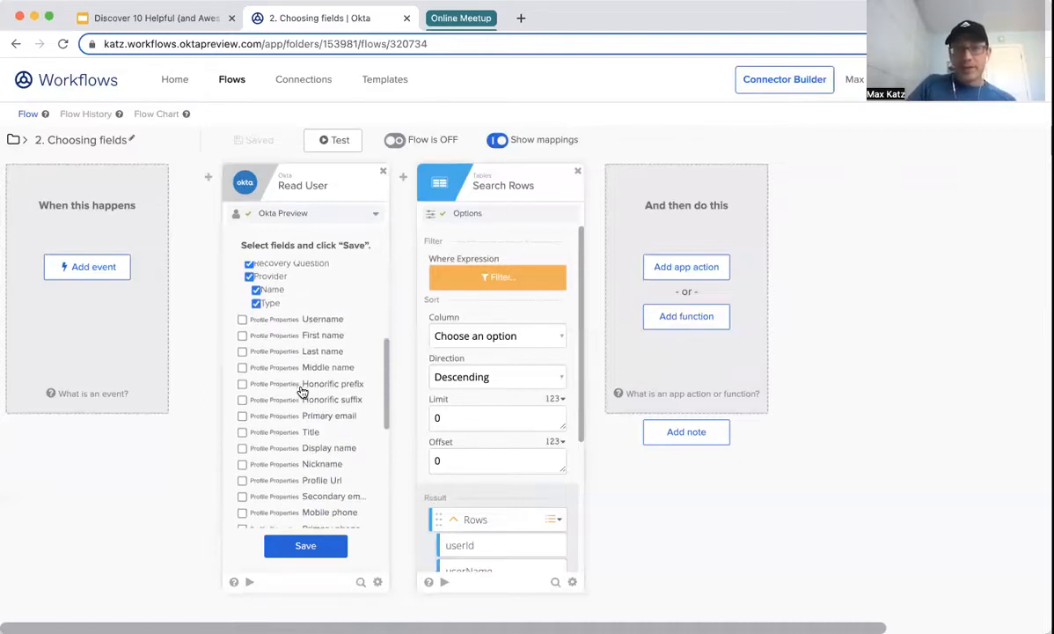
{"action": "scroll", "coordinate": [302, 390], "scroll_direction": "down", "scroll_amount": 7}
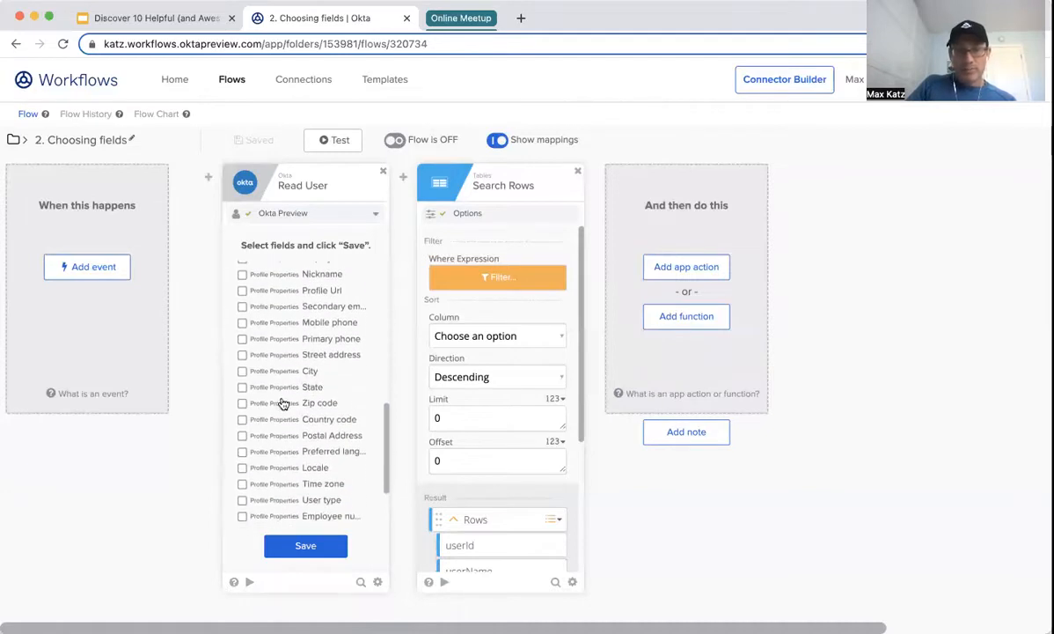
{"action": "scroll", "coordinate": [283, 403], "scroll_direction": "down", "scroll_amount": 4}
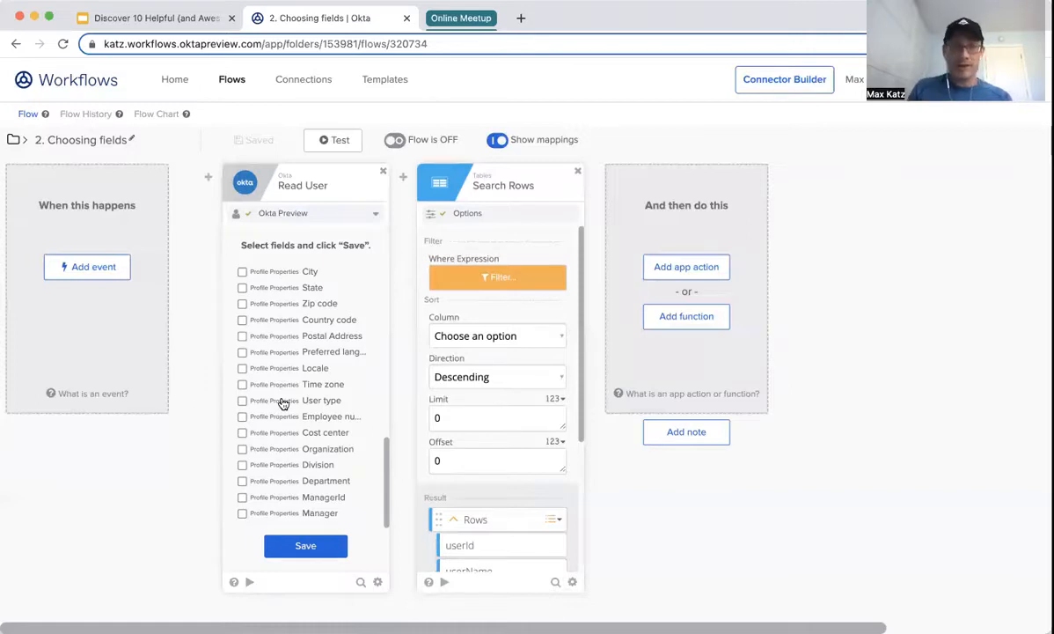
{"action": "scroll", "coordinate": [307, 435], "scroll_direction": "up", "scroll_amount": 10}
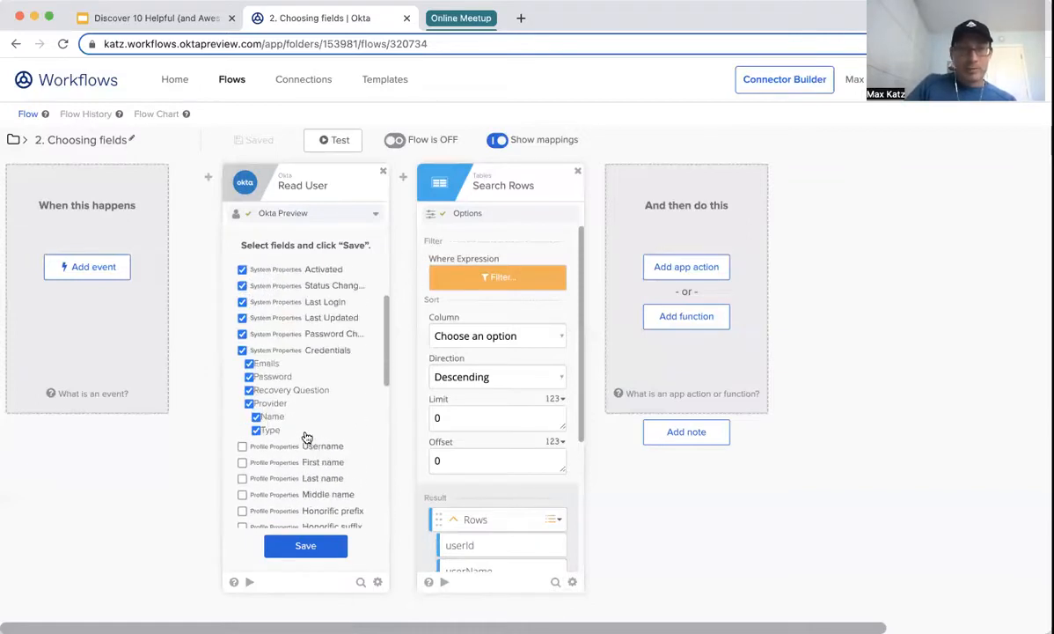
{"action": "left_click", "coordinate": [242, 350]}
{"action": "left_click", "coordinate": [242, 446]}
{"action": "left_click", "coordinate": [242, 462]}
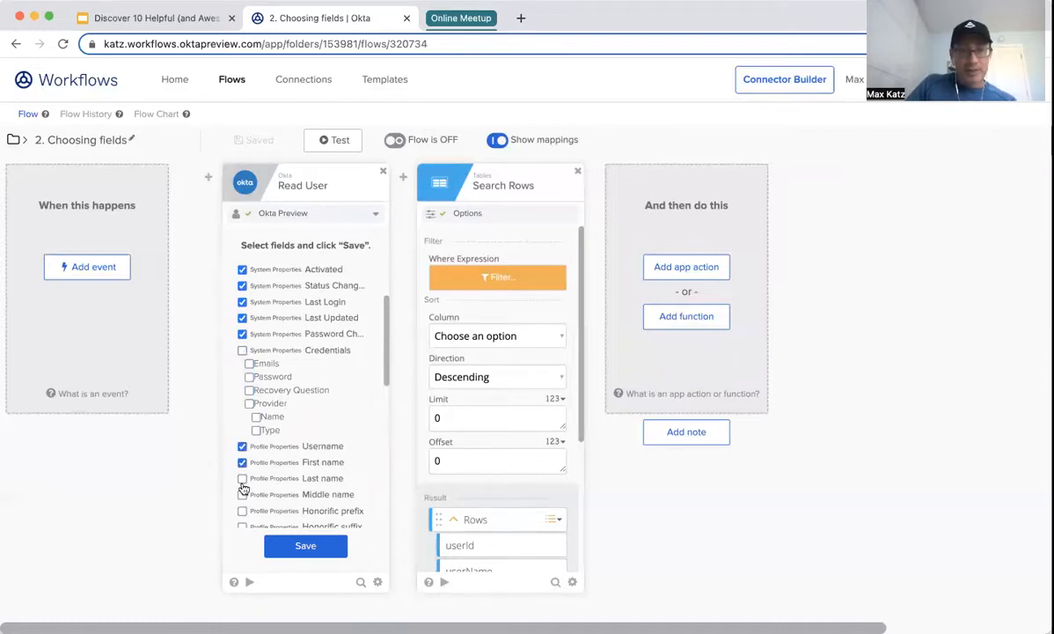
{"action": "left_click", "coordinate": [306, 546]}
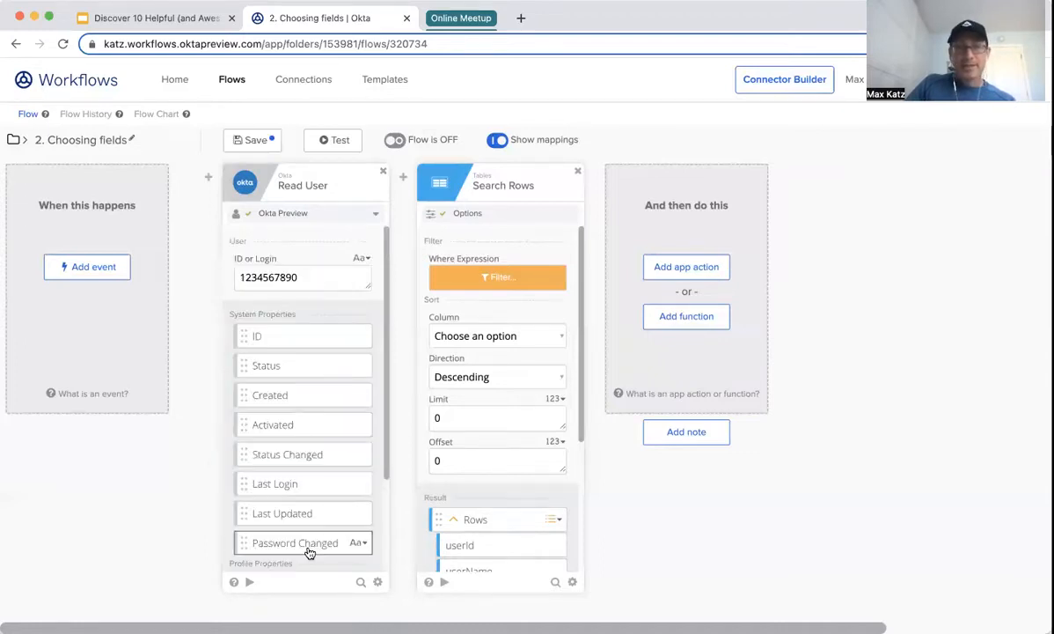
{"action": "scroll", "coordinate": [334, 422], "scroll_direction": "down", "scroll_amount": 3}
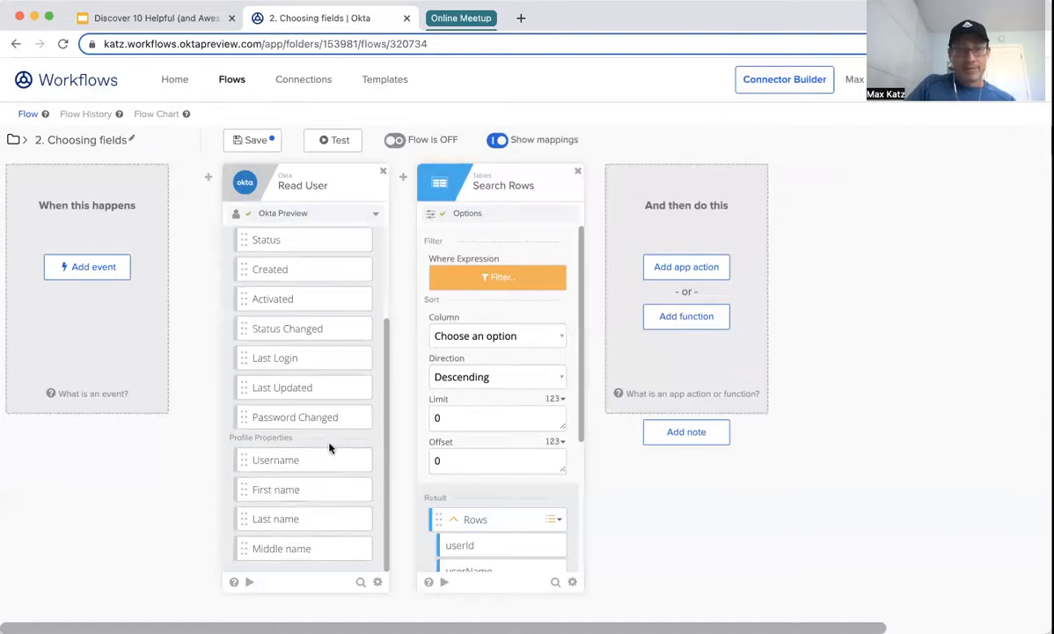
{"action": "scroll", "coordinate": [325, 380], "scroll_direction": "up", "scroll_amount": 3}
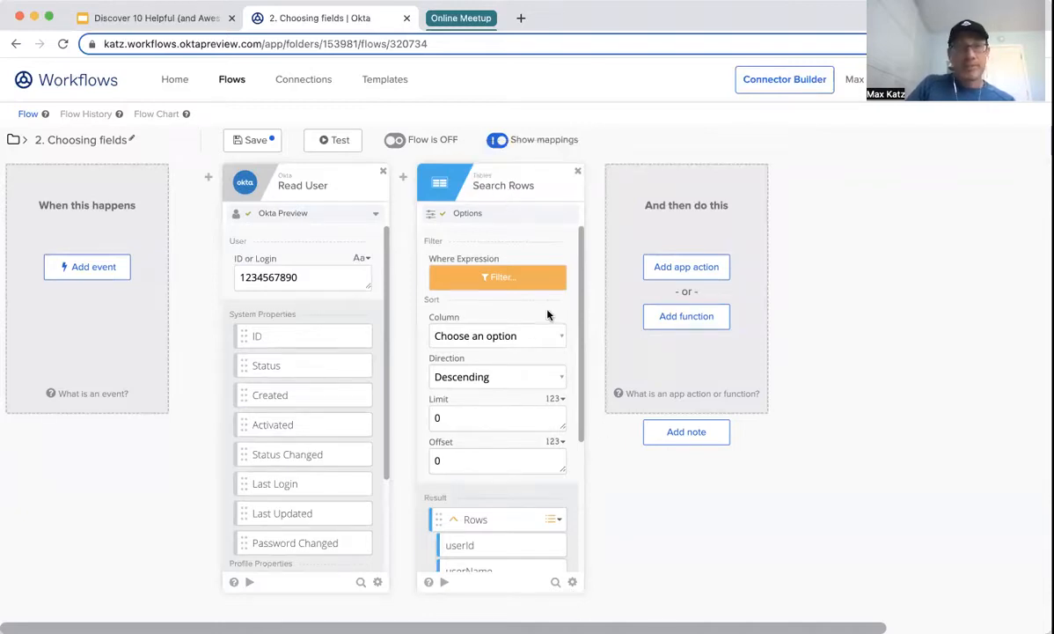
Step: Choose the Search Rows card's fields: remove the Column, Limit and Offset inputs, and save the selection
{"action": "left_click", "coordinate": [574, 581]}
{"action": "left_click", "coordinate": [612, 532]}
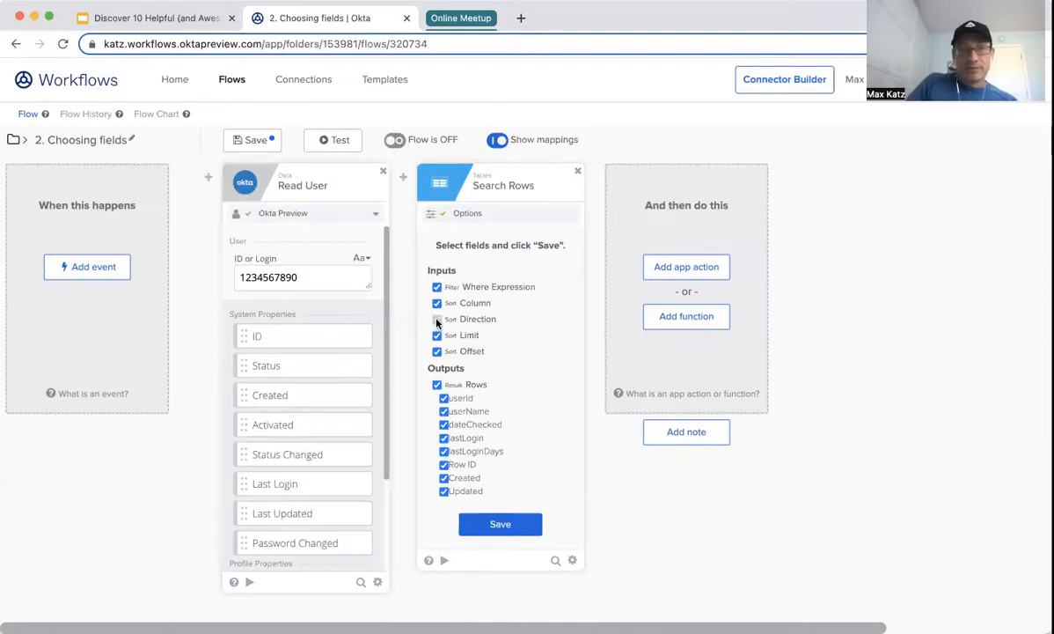
{"action": "left_click", "coordinate": [438, 303]}
{"action": "left_click", "coordinate": [437, 335]}
{"action": "left_click", "coordinate": [438, 351]}
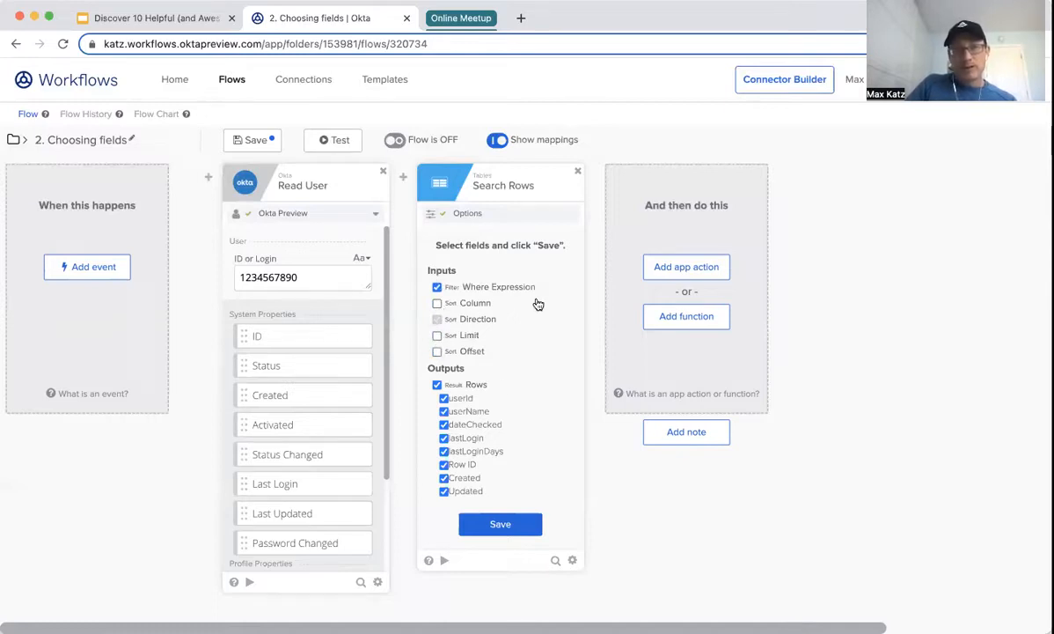
{"action": "left_click", "coordinate": [503, 524]}
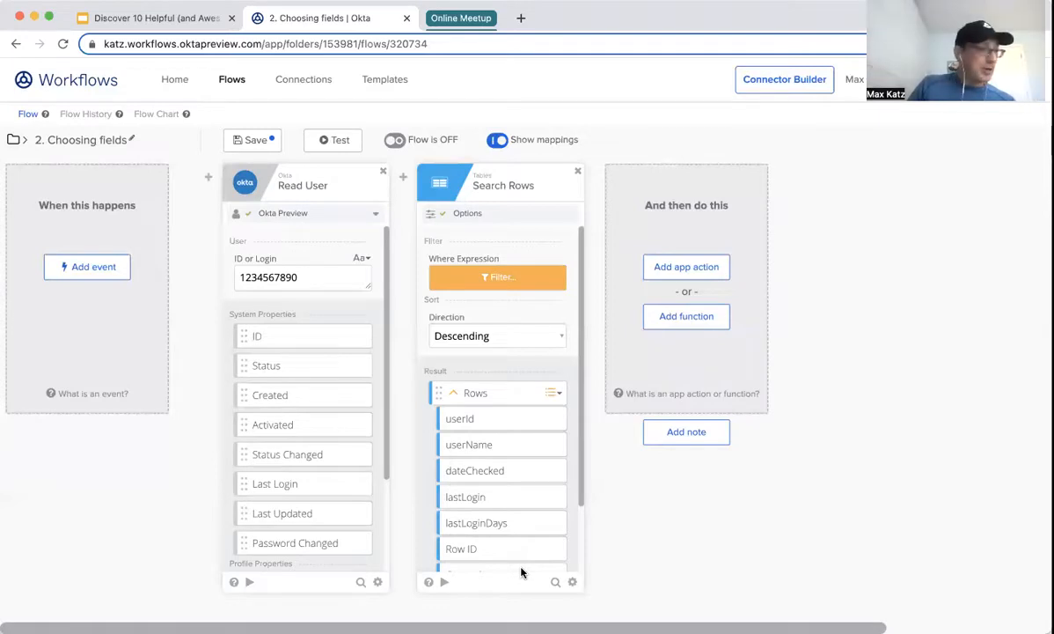
Step: Save the flow and open the flow "3. HTML and Markdown" from the flow list
{"action": "left_click", "coordinate": [254, 140]}
{"action": "left_click", "coordinate": [225, 88]}
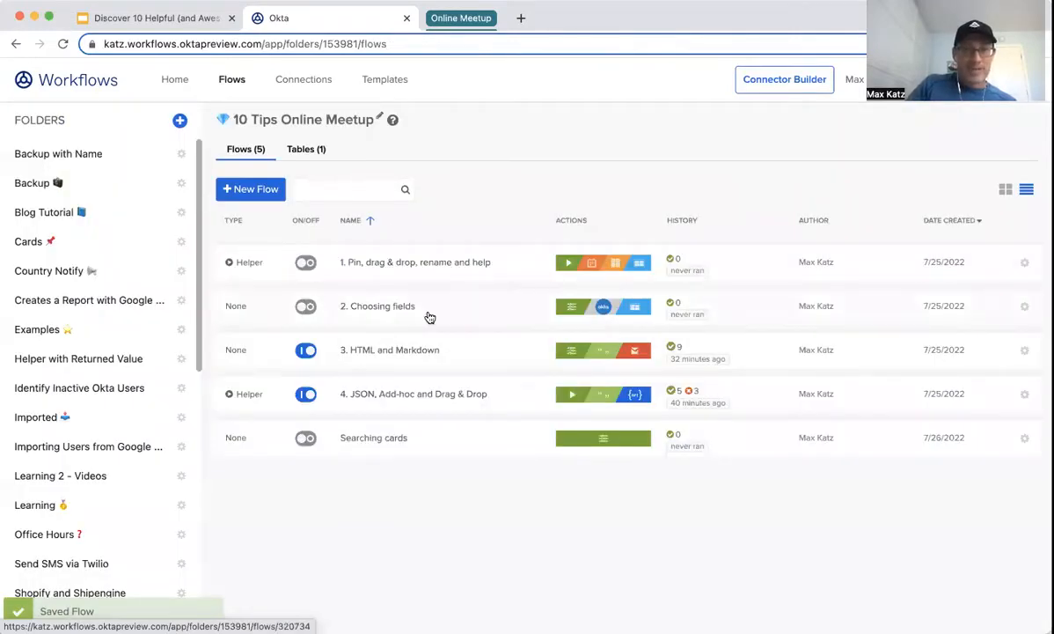
{"action": "left_click", "coordinate": [401, 351]}
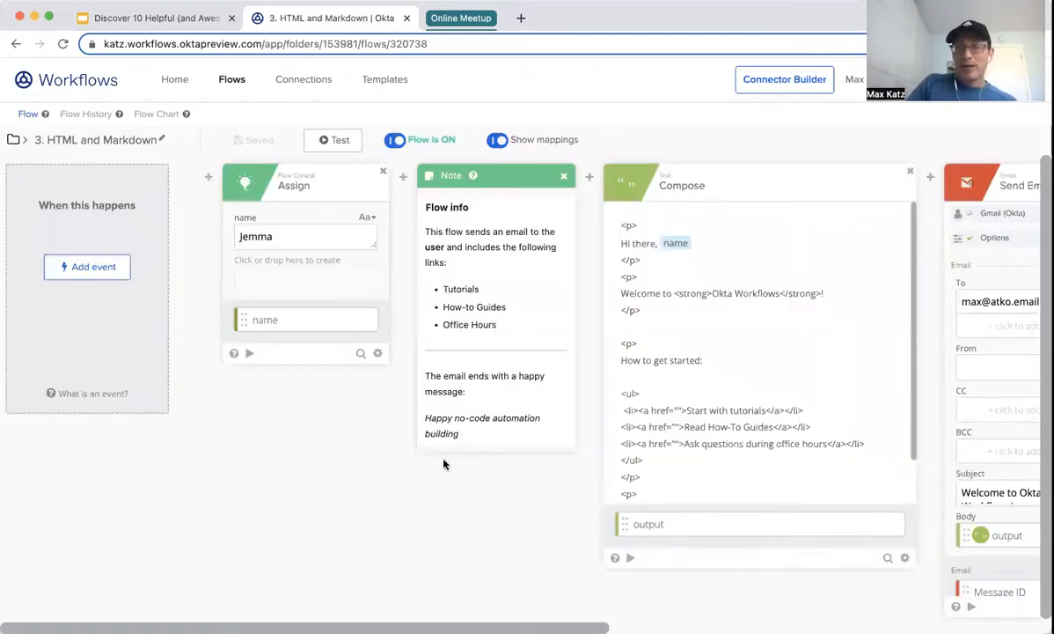
Step: Rename the Compose card's output field to "email message" and save the field customization
{"action": "scroll", "coordinate": [443, 462], "scroll_direction": "right", "scroll_amount": 5}
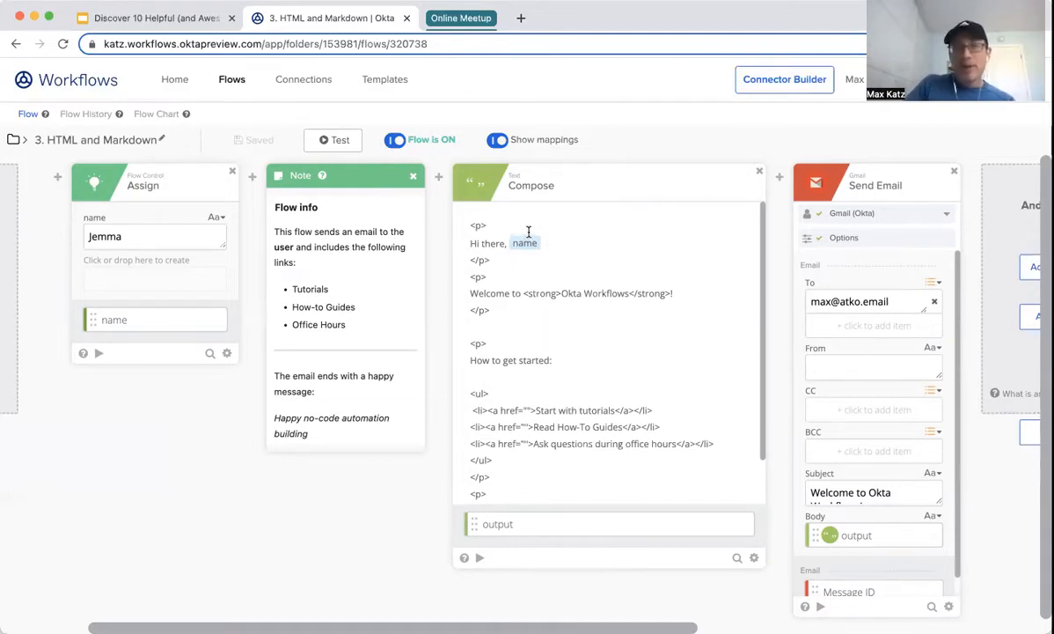
{"action": "mouse_move", "coordinate": [534, 250]}
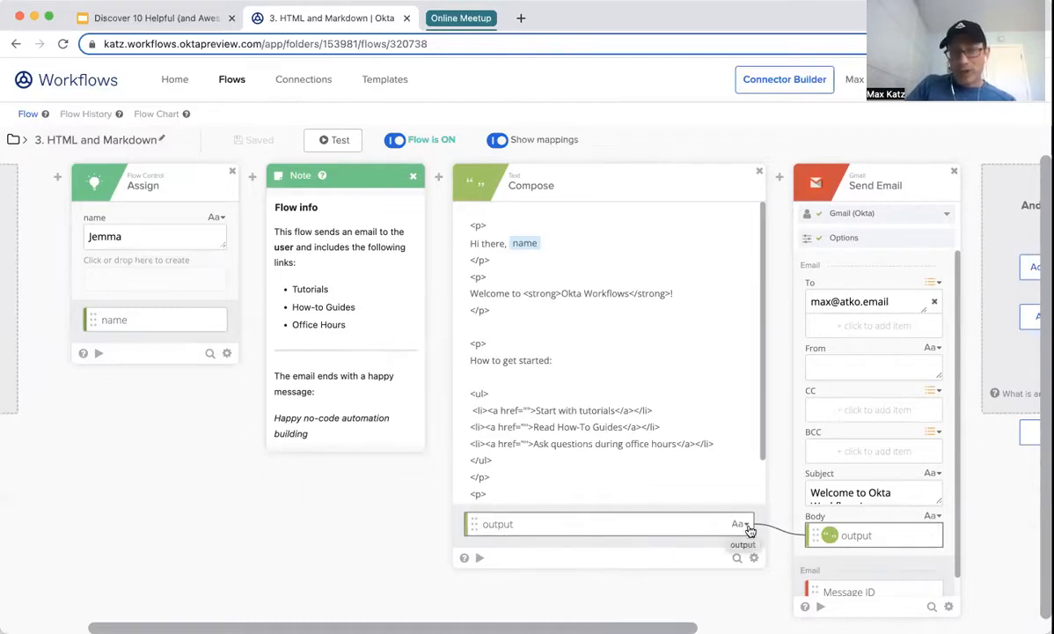
{"action": "left_click", "coordinate": [741, 524]}
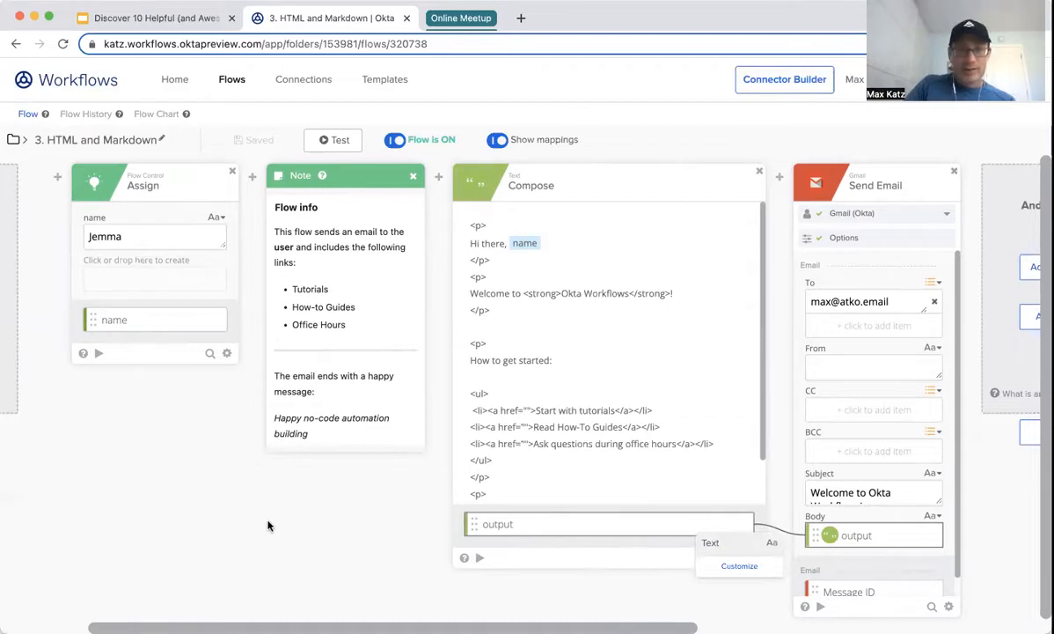
{"action": "left_click", "coordinate": [740, 567]}
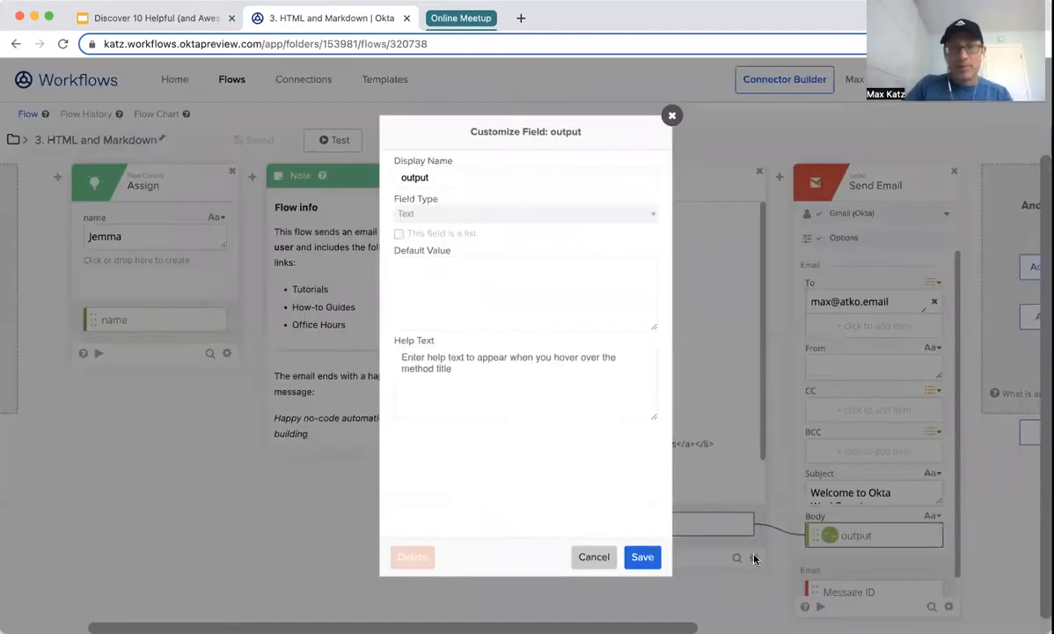
{"action": "type", "text": "email message"}
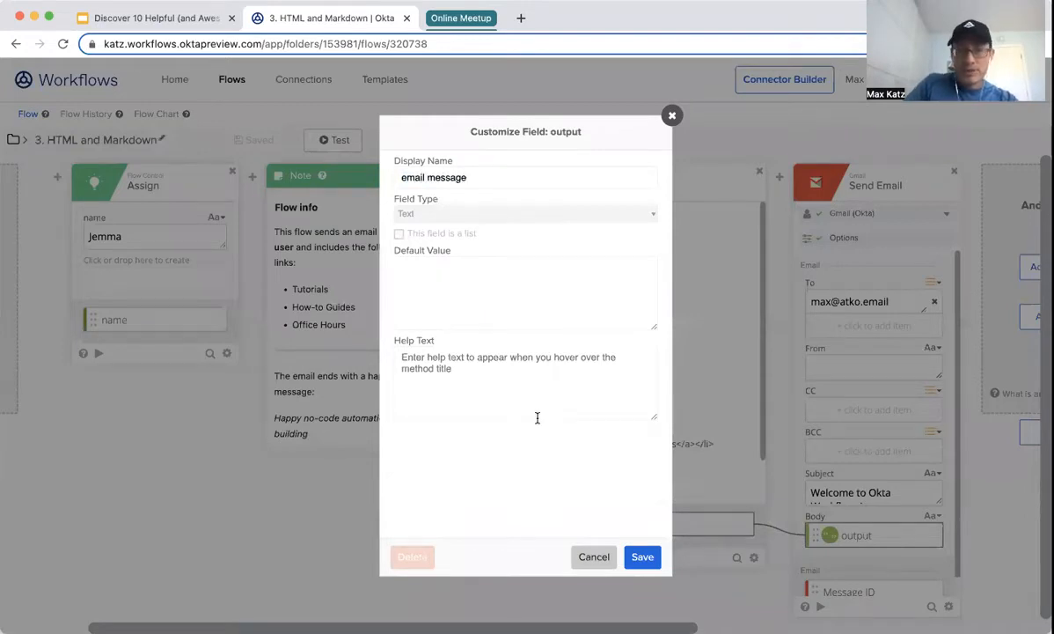
{"action": "left_click", "coordinate": [633, 557]}
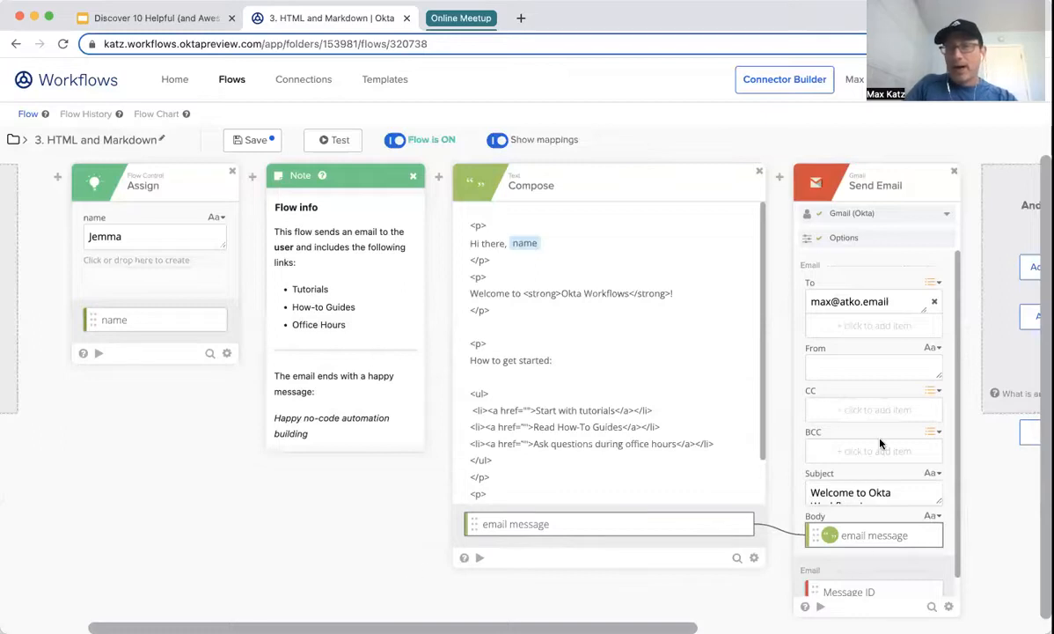
Step: Check the Send Email card's "Body is HTML?" option, keep it at Yes, and save and test-run the flow
{"action": "left_click", "coordinate": [886, 239]}
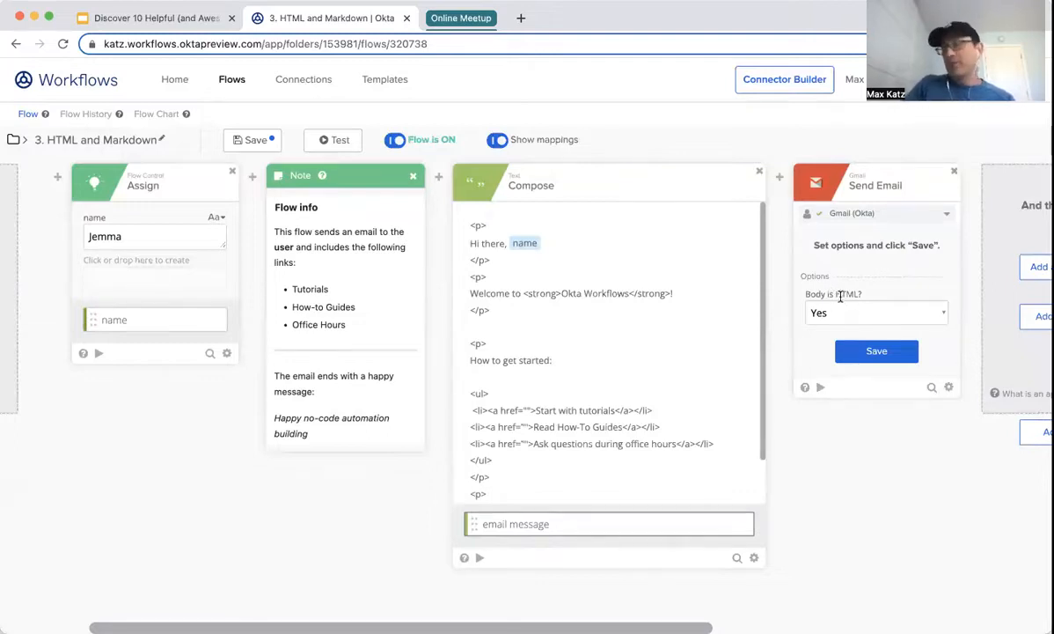
{"action": "left_click", "coordinate": [876, 351]}
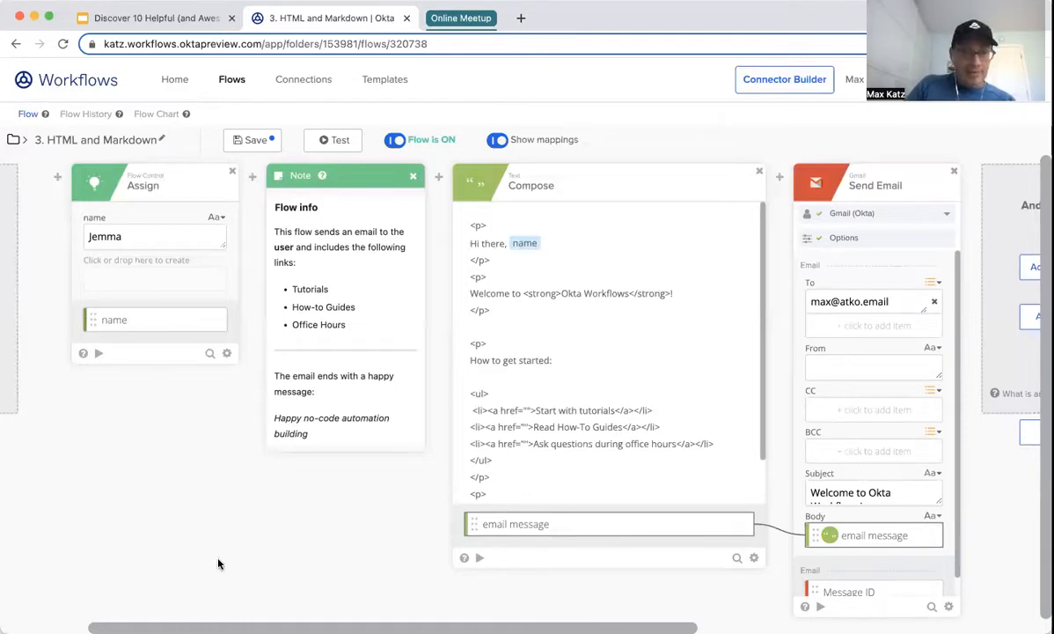
{"action": "left_click", "coordinate": [247, 140]}
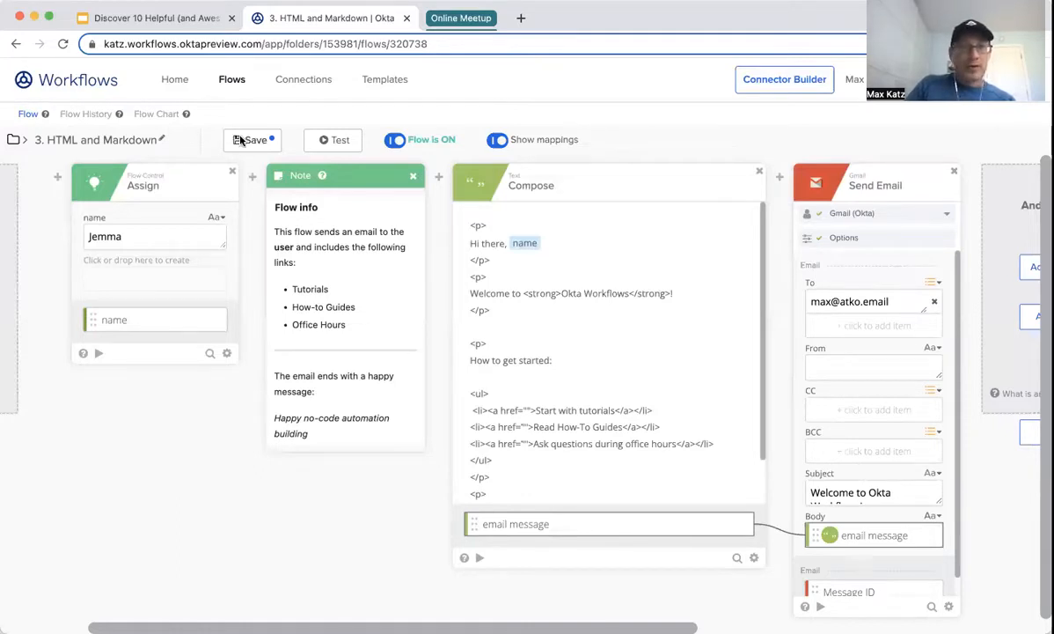
{"action": "left_click", "coordinate": [336, 140]}
{"action": "key", "text": "Return"}
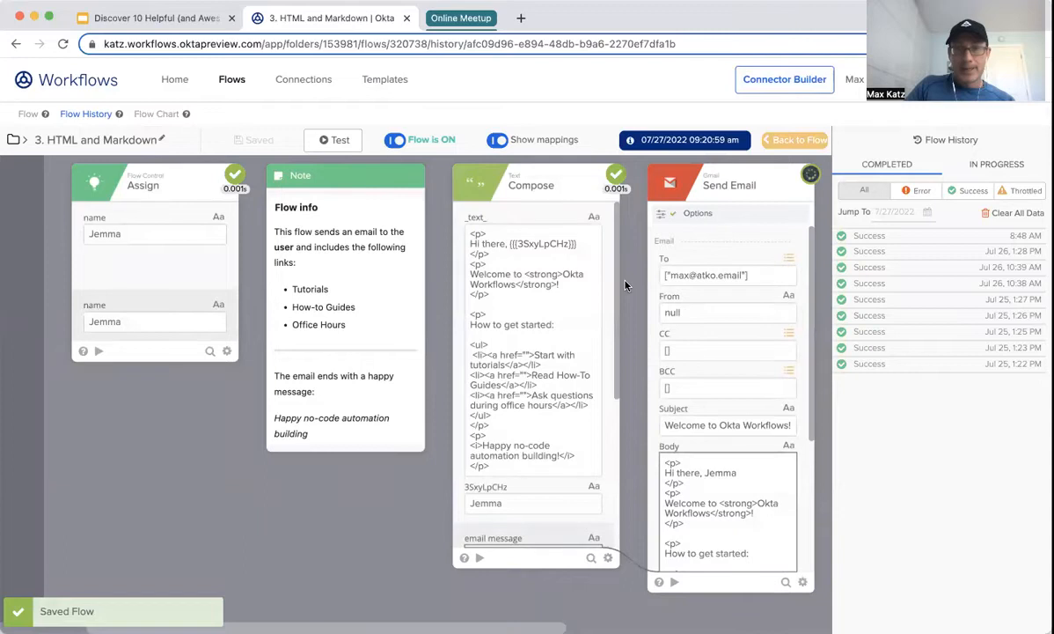
Step: Switch to the ATKO.email inbox page in the Online Meetup tab group and refresh the mailbox
{"action": "left_click", "coordinate": [470, 20]}
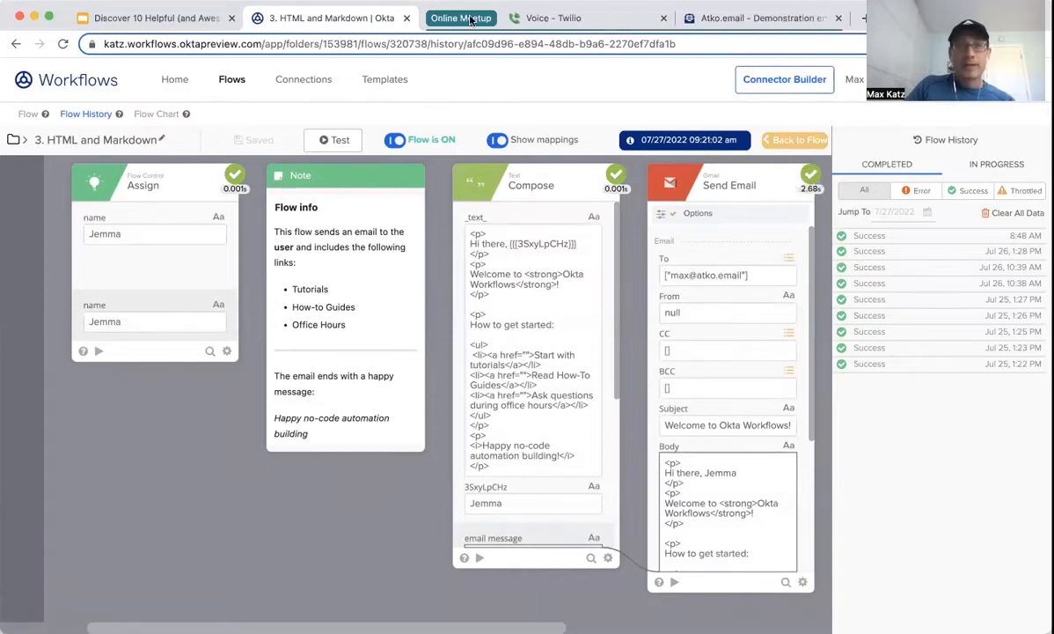
{"action": "left_click", "coordinate": [750, 19]}
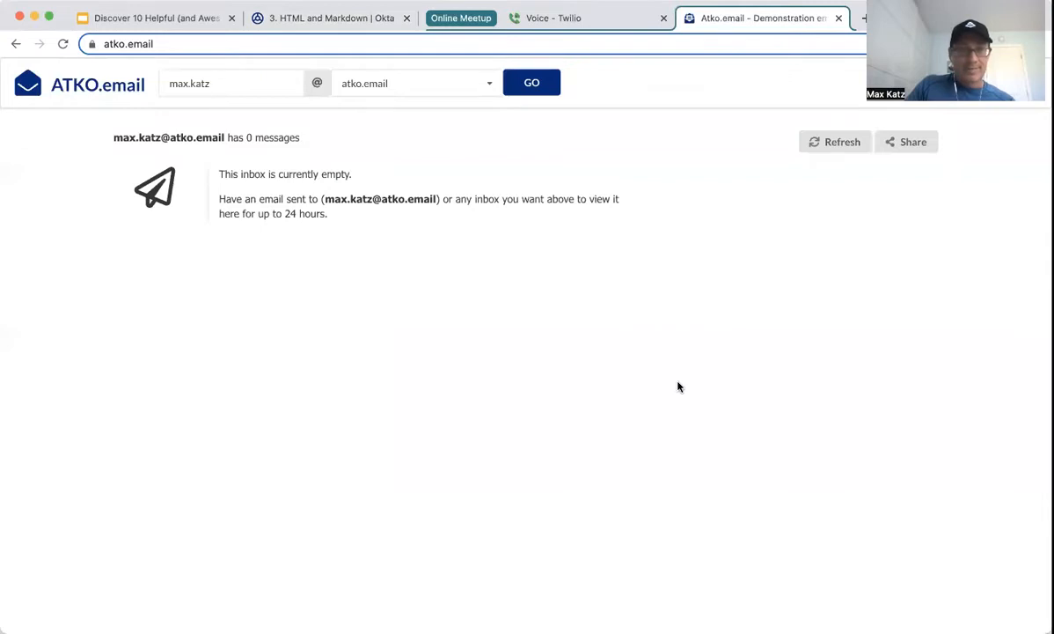
{"action": "left_click", "coordinate": [839, 146]}
{"action": "left_click", "coordinate": [926, 146]}
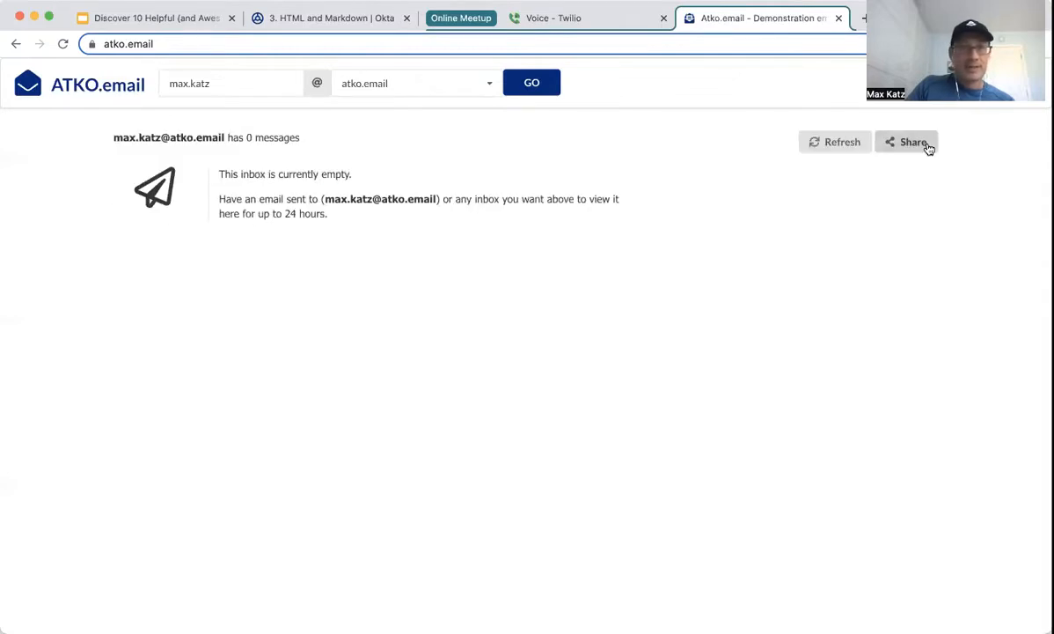
Step: Correct the mailbox name to the test email's recipient and load that atko.email mailbox
{"action": "left_click", "coordinate": [234, 82]}
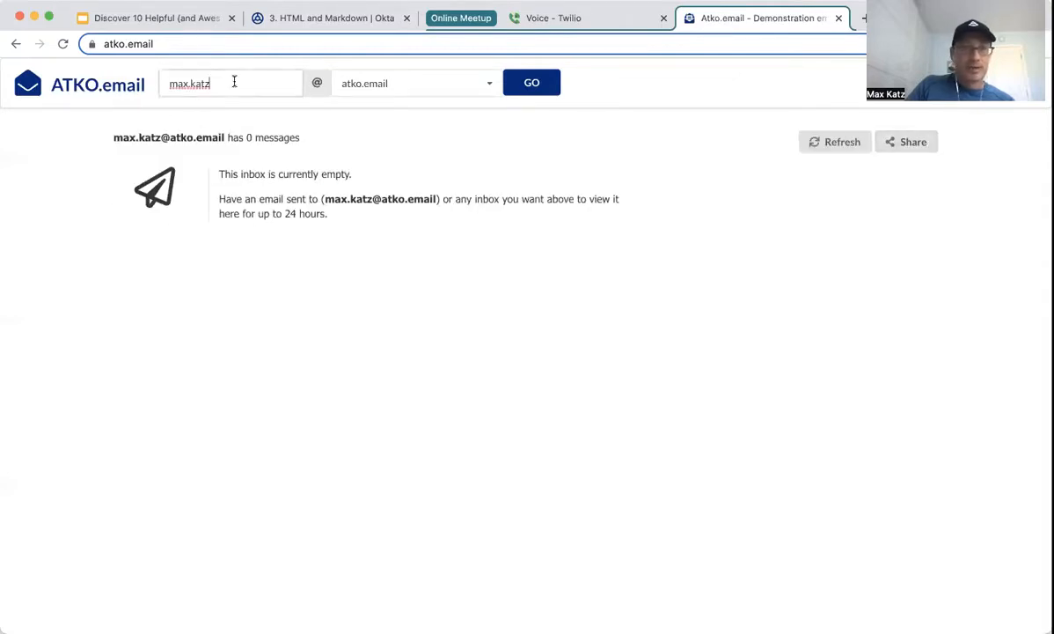
{"action": "key", "text": "BackSpace"}
{"action": "key", "text": "BackSpace"}
{"action": "key", "text": "BackSpace"}
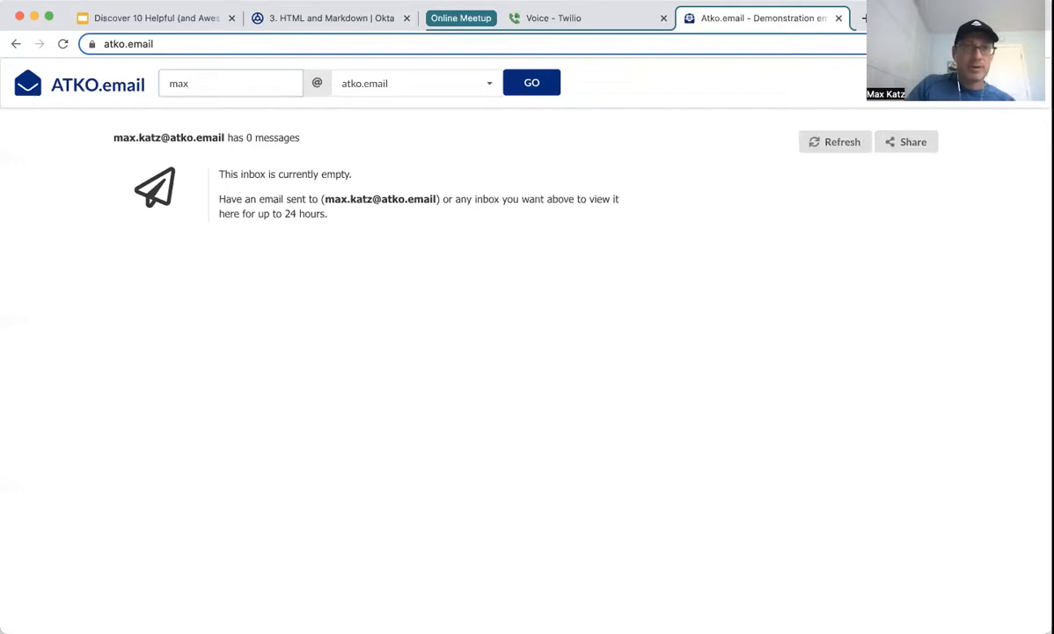
{"action": "left_click", "coordinate": [526, 88]}
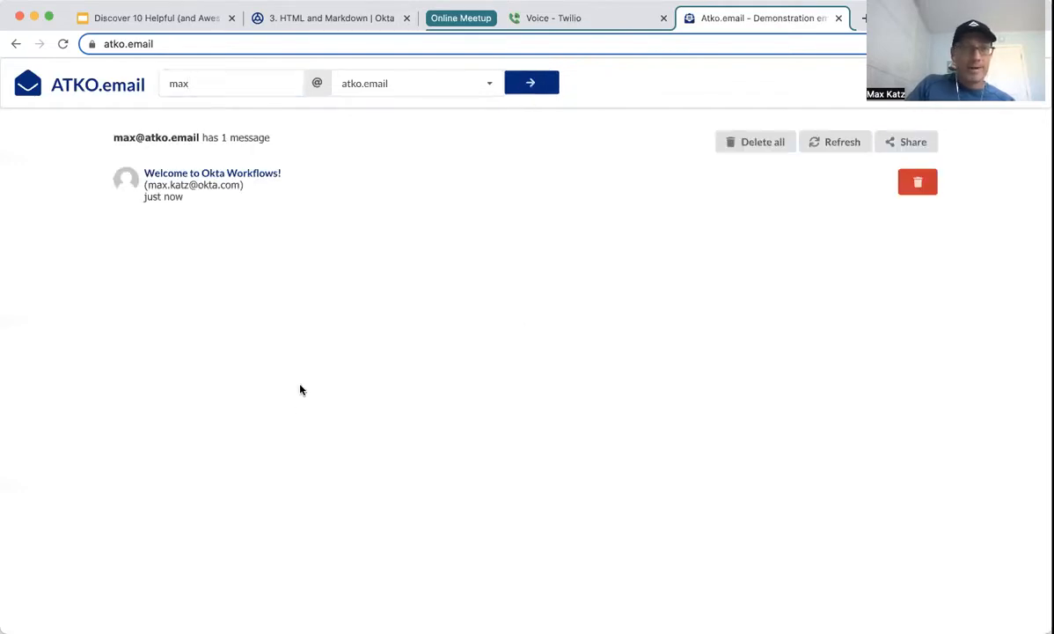
Step: Open the "Welcome to Okta Workflows!" message and examine its HTML-formatted body
{"action": "left_click", "coordinate": [206, 178]}
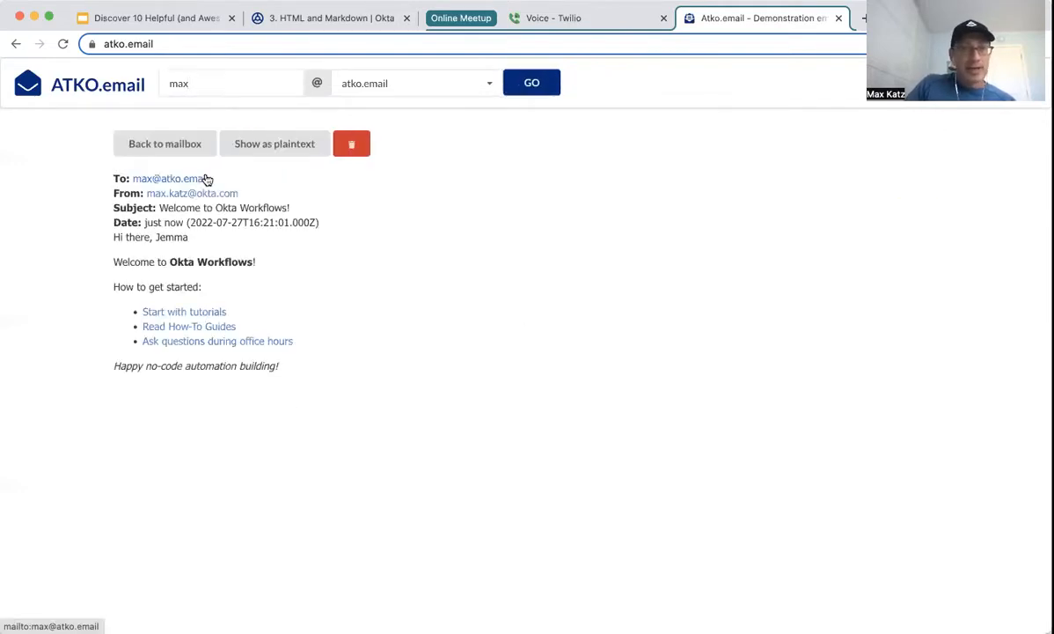
{"action": "left_click_drag", "start_coordinate": [114, 237], "coordinate": [304, 362]}
{"action": "left_click", "coordinate": [339, 381]}
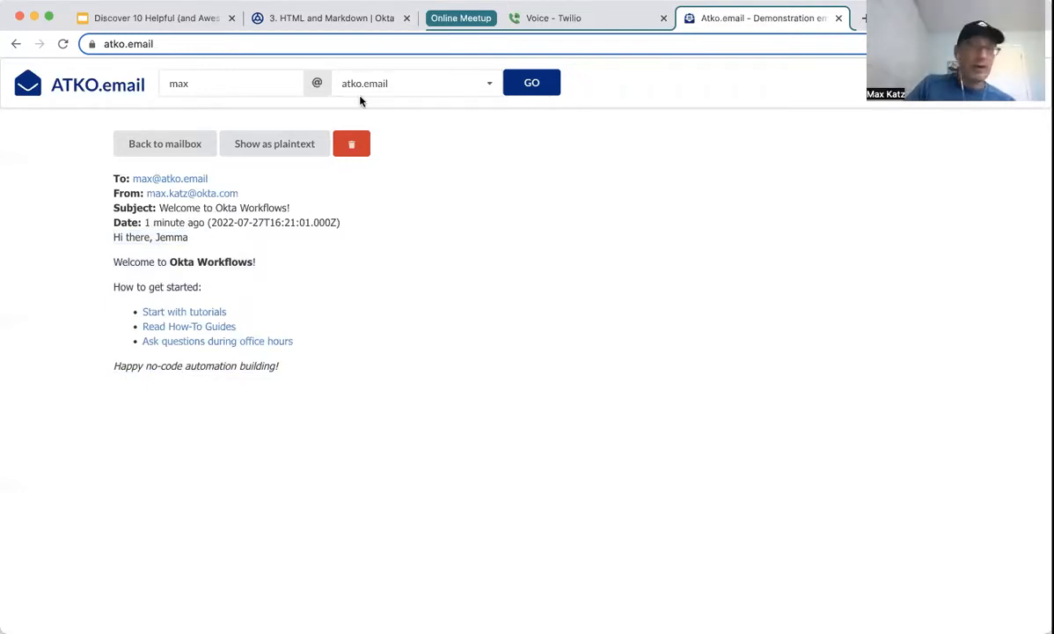
Step: Return to the "3. HTML and Markdown" flow in Okta Workflows and view the Flow info note's Markdown source
{"action": "left_click", "coordinate": [331, 19]}
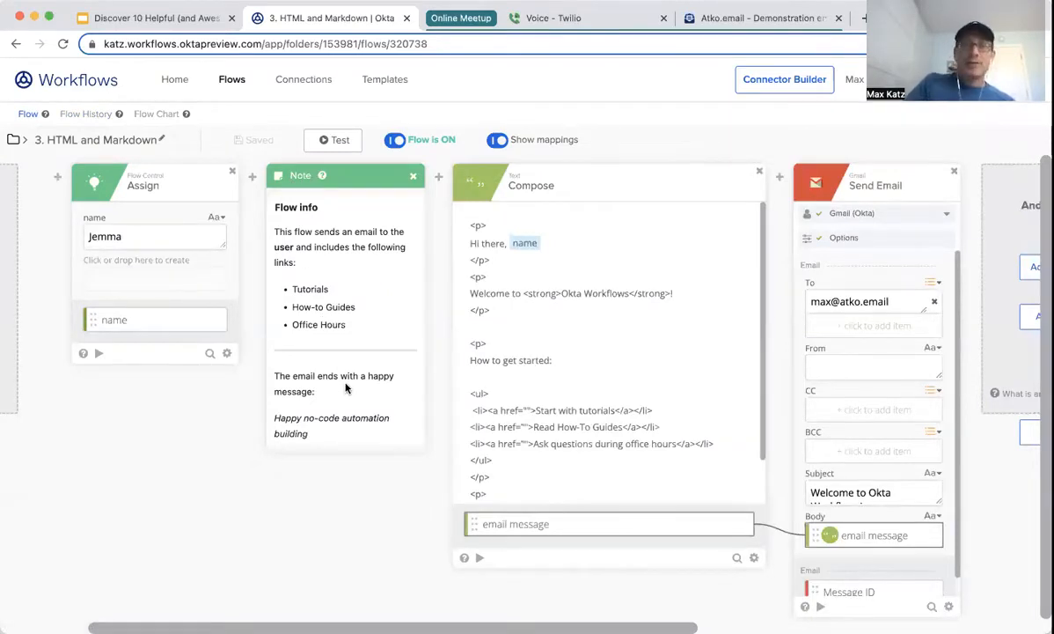
{"action": "left_click", "coordinate": [311, 263]}
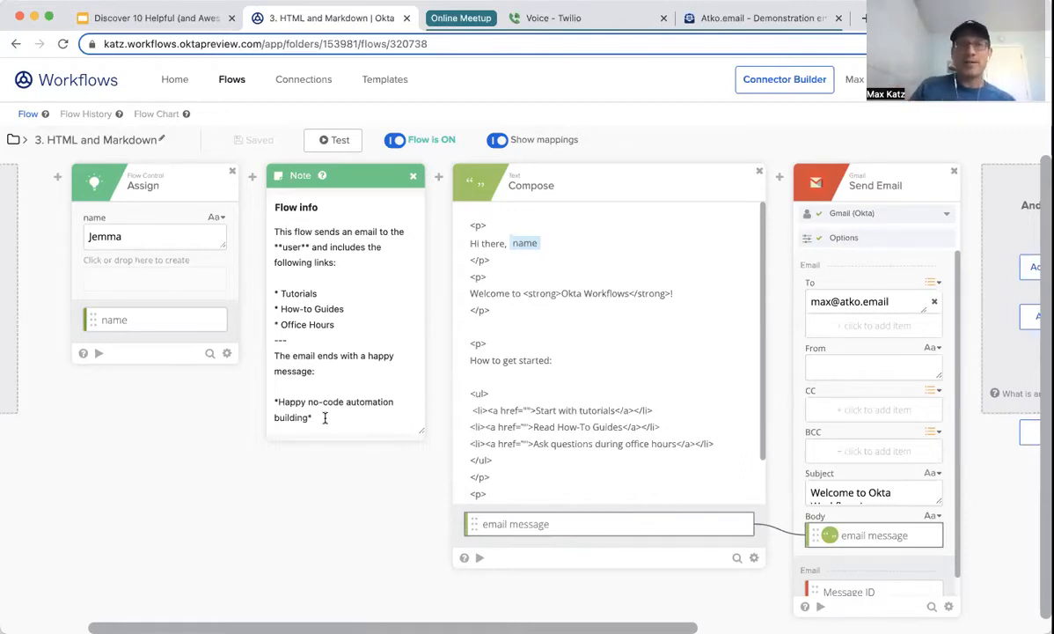
{"action": "left_click", "coordinate": [315, 447]}
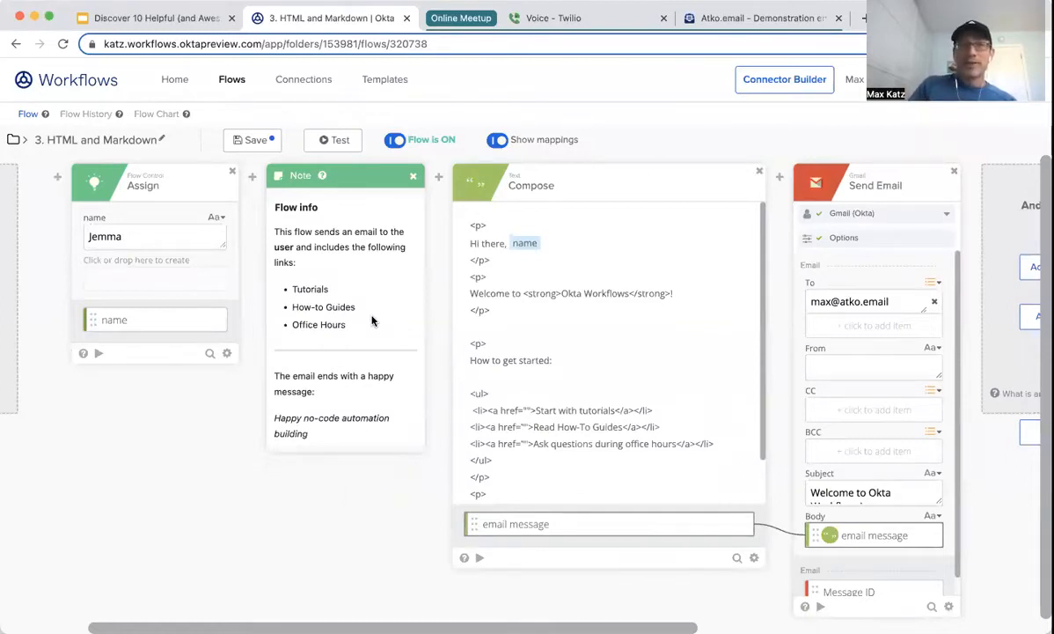
Step: Insert an empty note between the Flow info note and the Compose card, and remove it again
{"action": "left_click", "coordinate": [438, 176]}
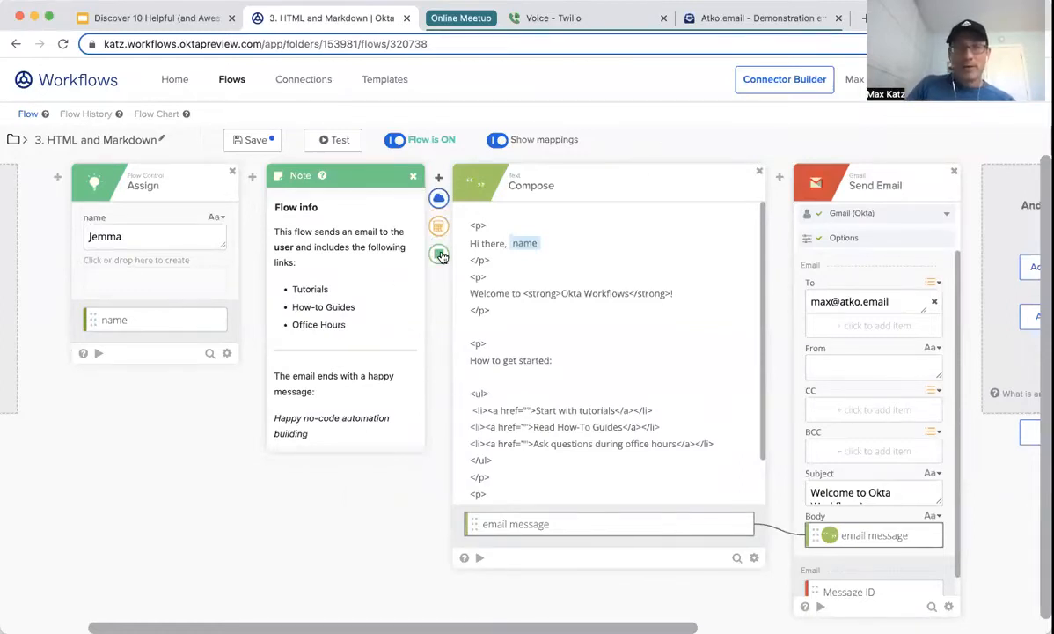
{"action": "left_click", "coordinate": [414, 241]}
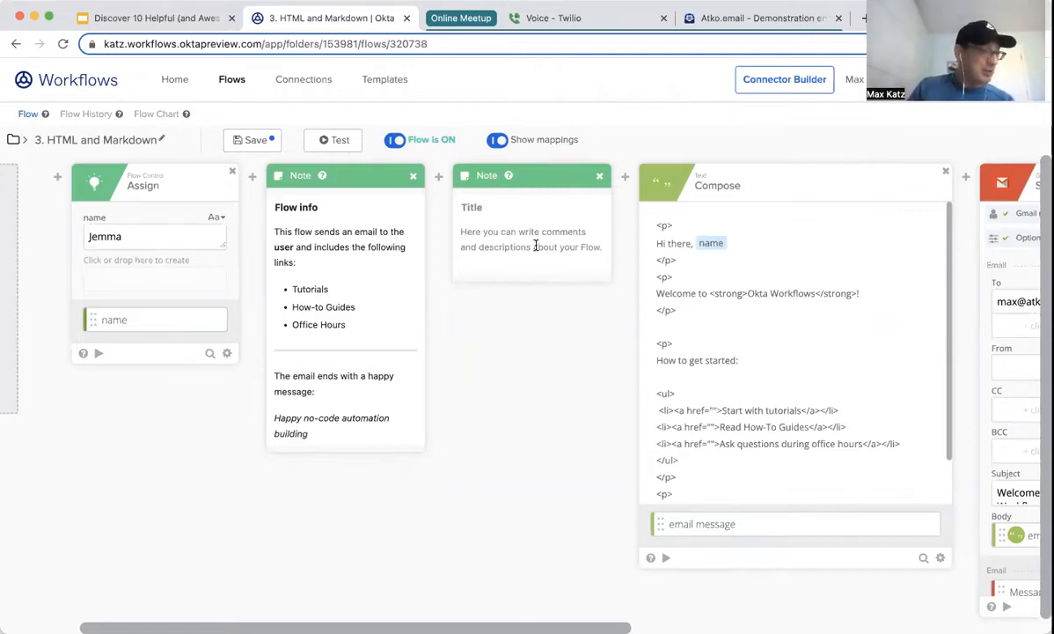
{"action": "left_click", "coordinate": [599, 177]}
Step: Save the HTML and Markdown flow and return to the flow list
{"action": "left_click", "coordinate": [251, 140]}
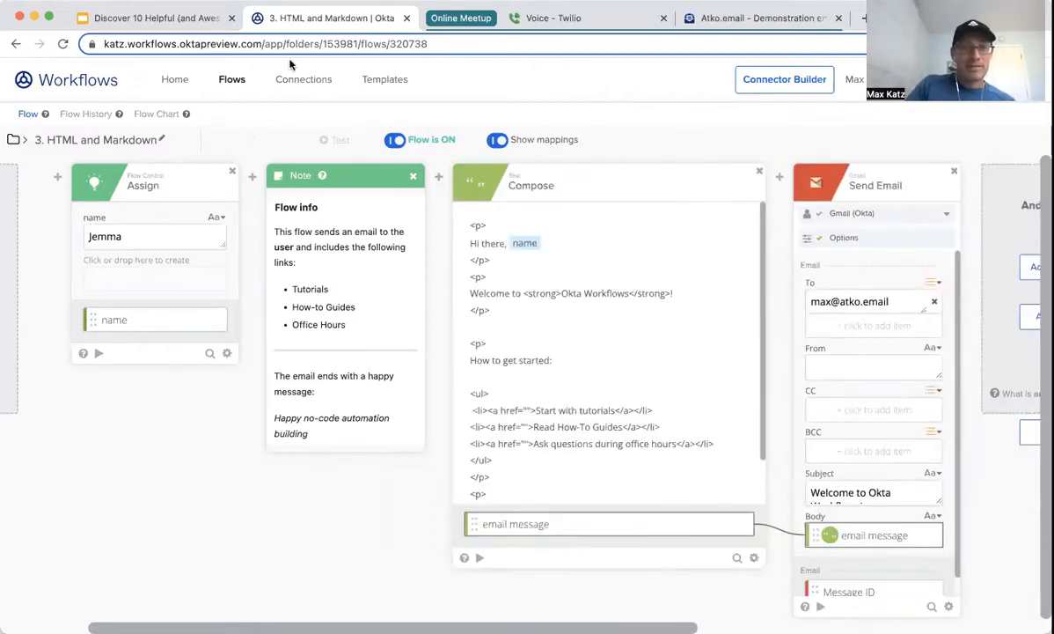
{"action": "left_click", "coordinate": [233, 78]}
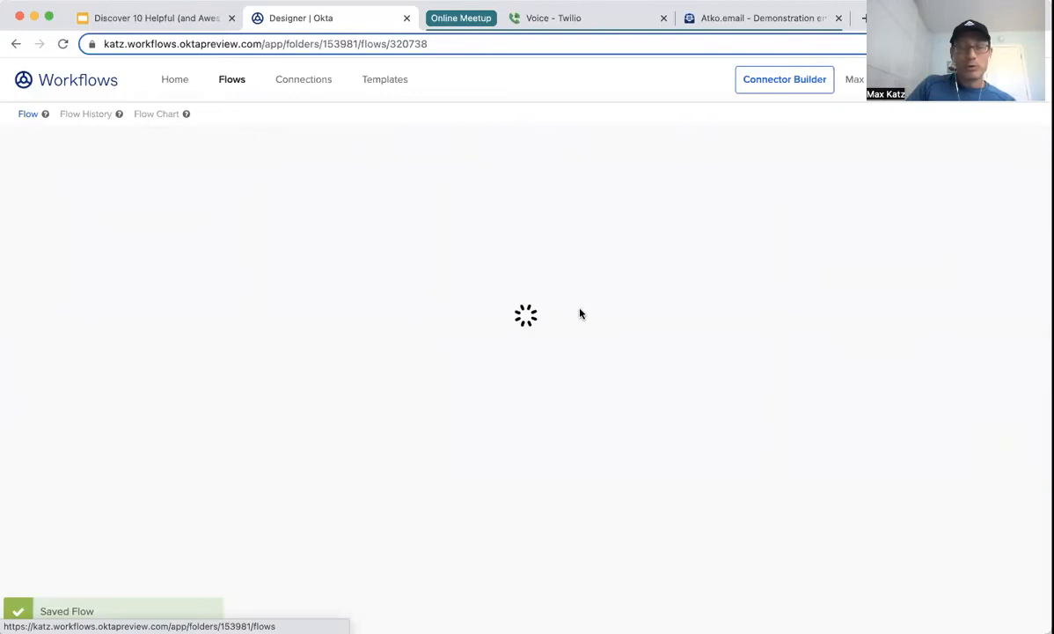
{"action": "left_click", "coordinate": [231, 83]}
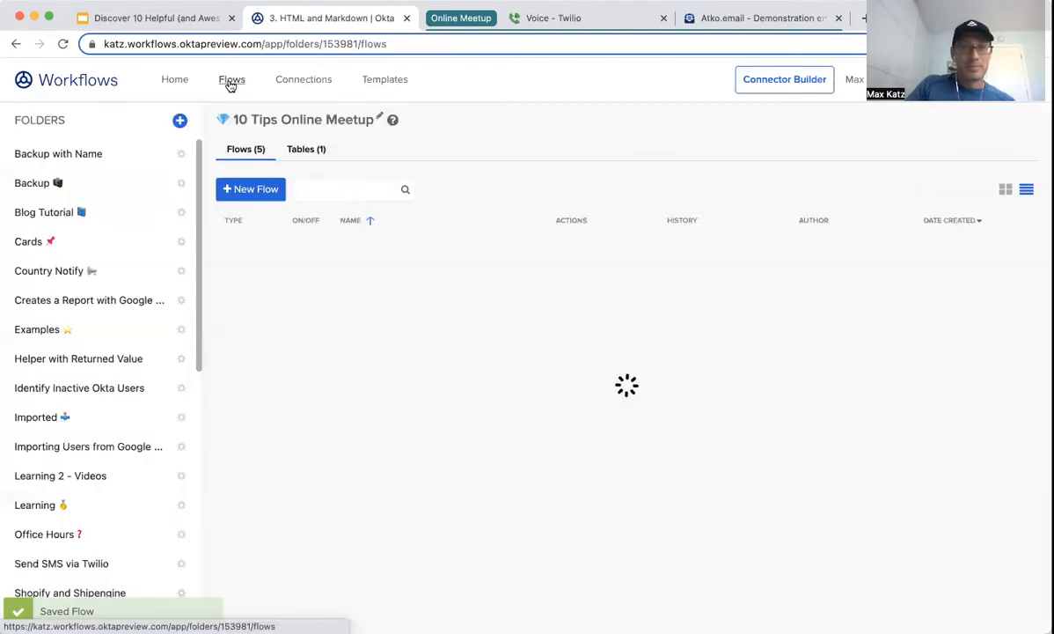
Step: Open the flow "4. JSON, Add-hoc and Drag & Drop" and enlarge the Post card's Headers field to show its full JSON
{"action": "left_click", "coordinate": [408, 398]}
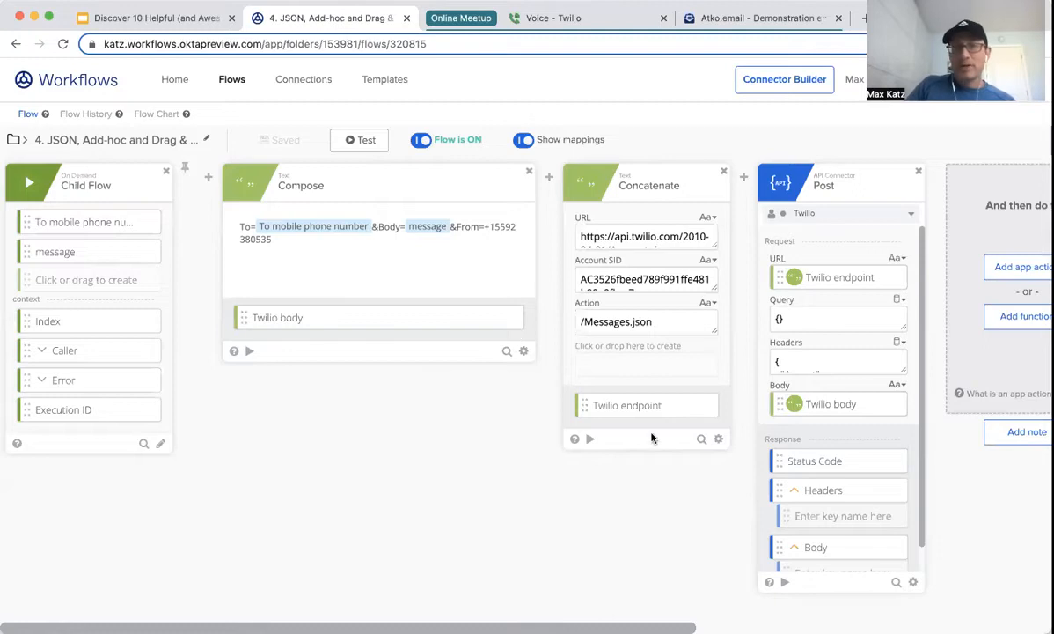
{"action": "left_click_drag", "start_coordinate": [902, 367], "coordinate": [910, 457]}
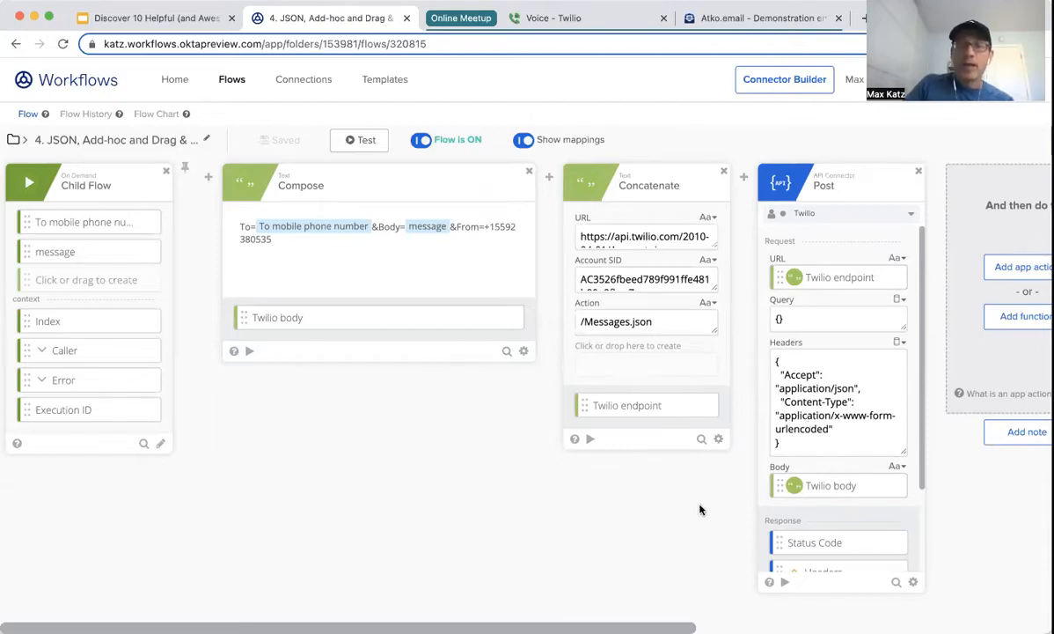
Step: Add an Object Construct function card at the end of the flow, after the Post card
{"action": "scroll", "coordinate": [700, 509], "scroll_direction": "right", "scroll_amount": 5}
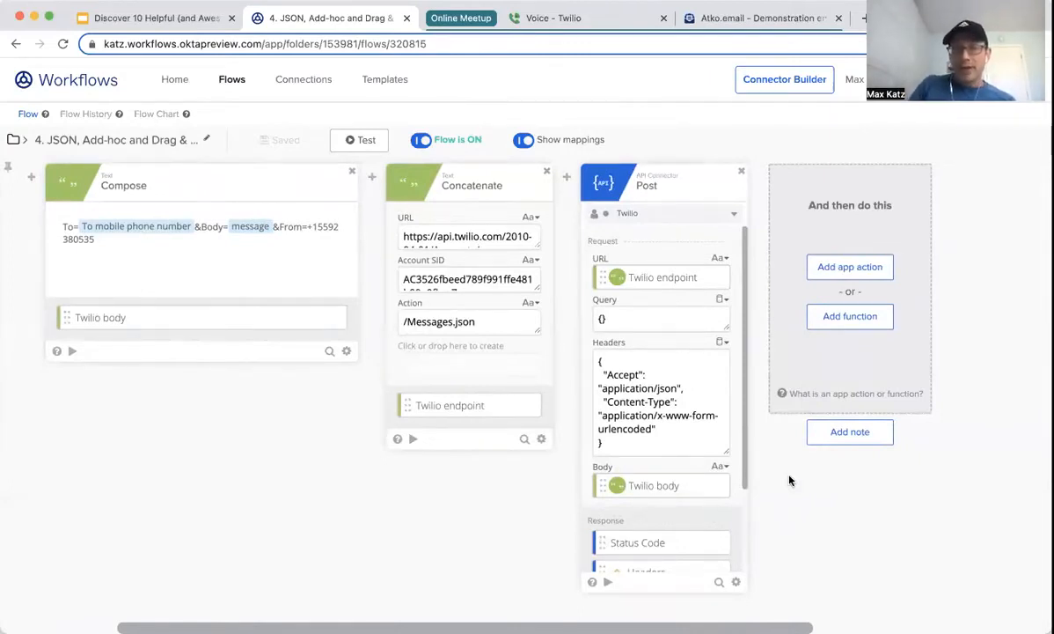
{"action": "left_click", "coordinate": [854, 316]}
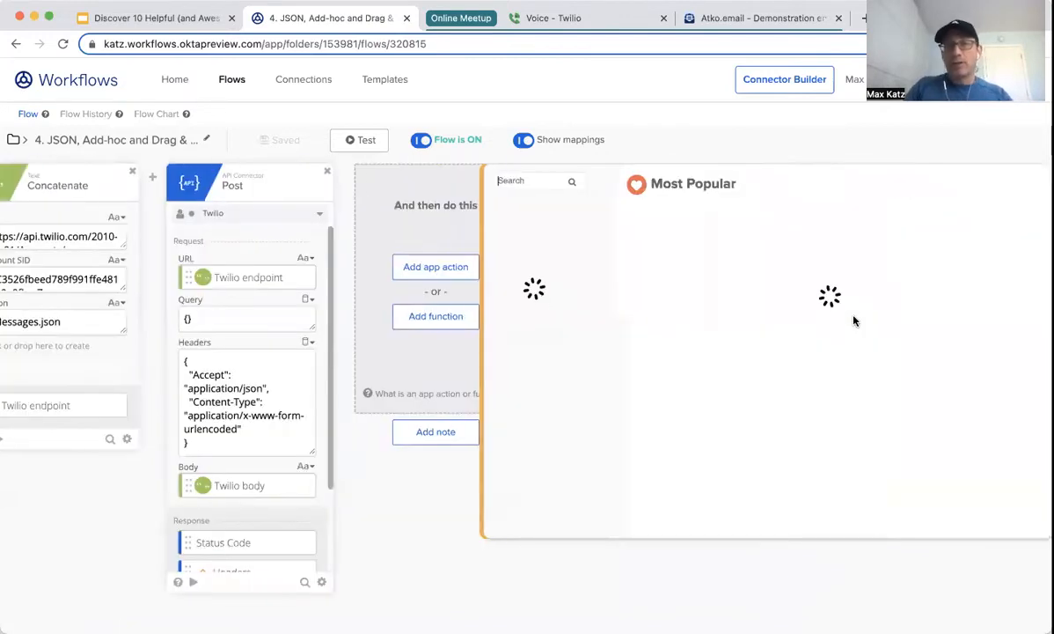
{"action": "left_click", "coordinate": [525, 181]}
{"action": "type", "text": "catio"}
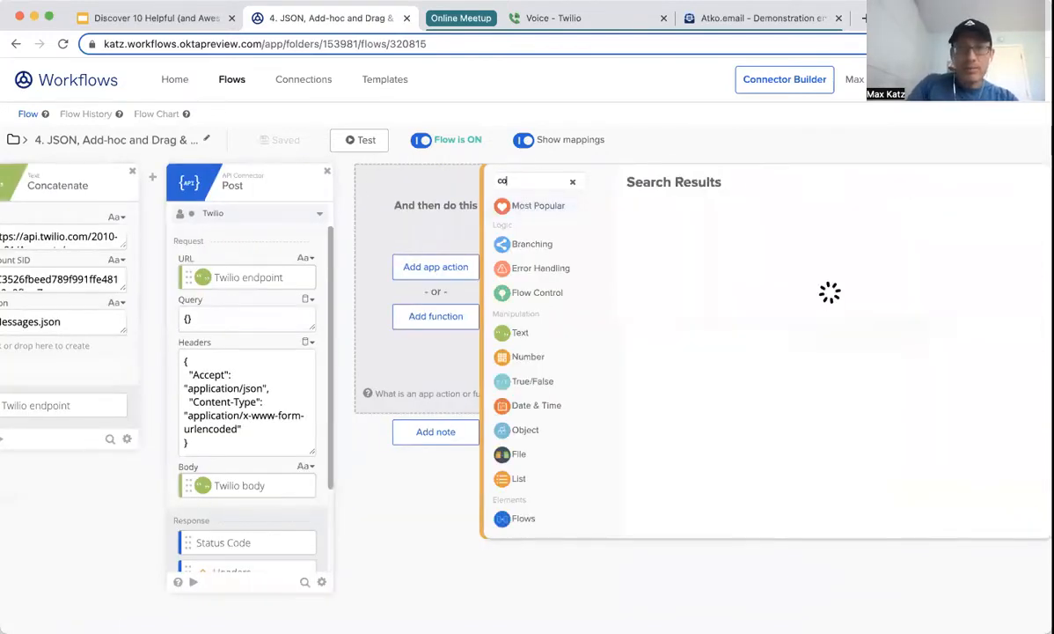
{"action": "type", "text": "n"}
{"action": "key", "text": "BackSpace"}
{"action": "key", "text": "BackSpace"}
{"action": "key", "text": "BackSpace"}
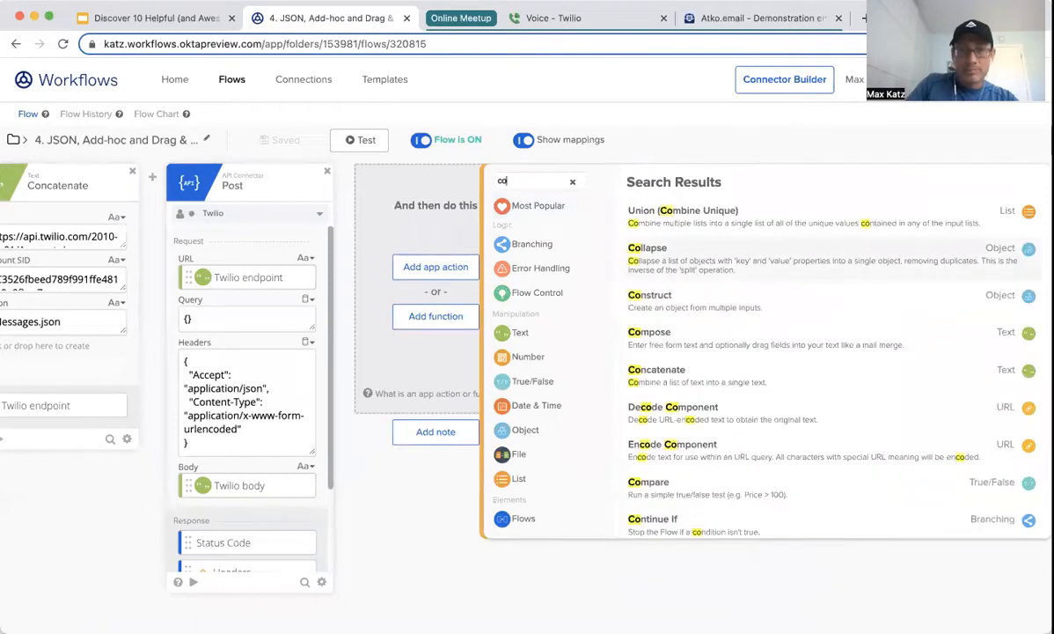
{"action": "left_click", "coordinate": [531, 430]}
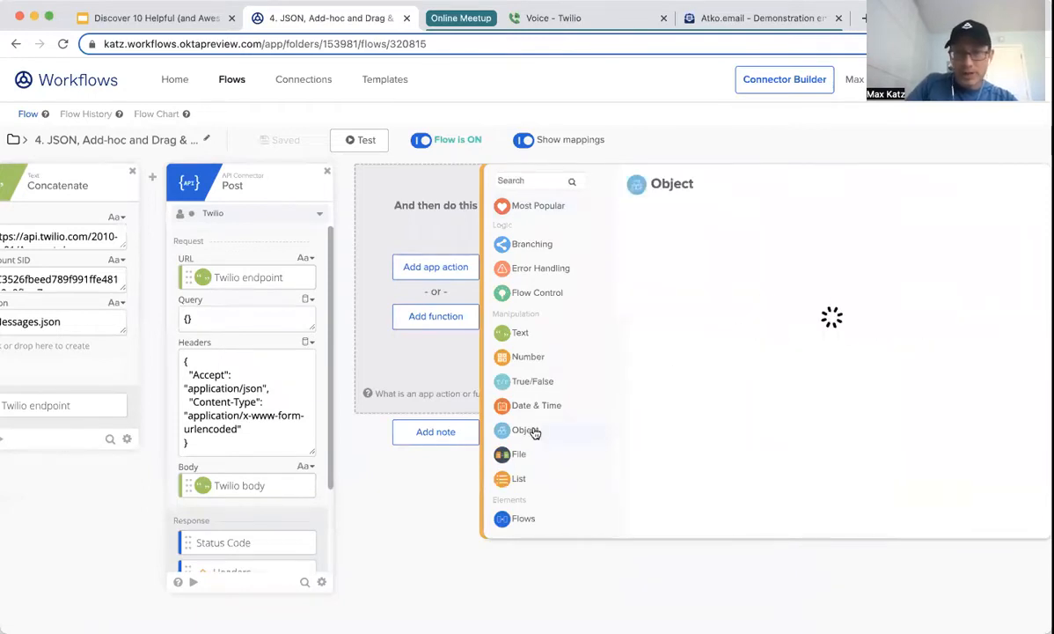
{"action": "left_click", "coordinate": [664, 312]}
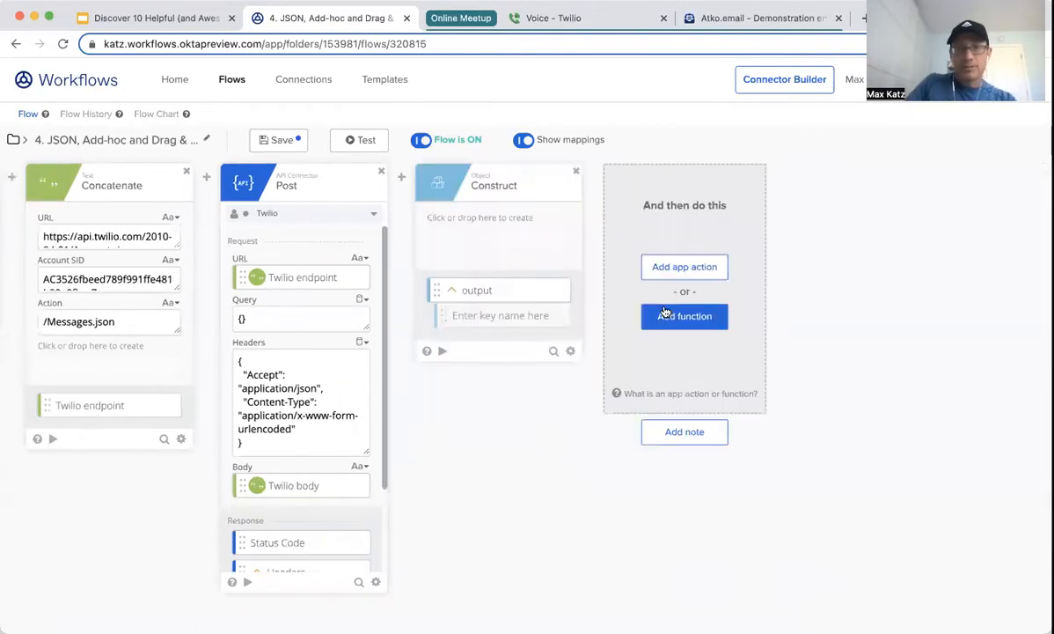
Step: Create an input named Accept on the Construct card and set its value to application/json, copied from the Post card's Headers
{"action": "left_click", "coordinate": [457, 218]}
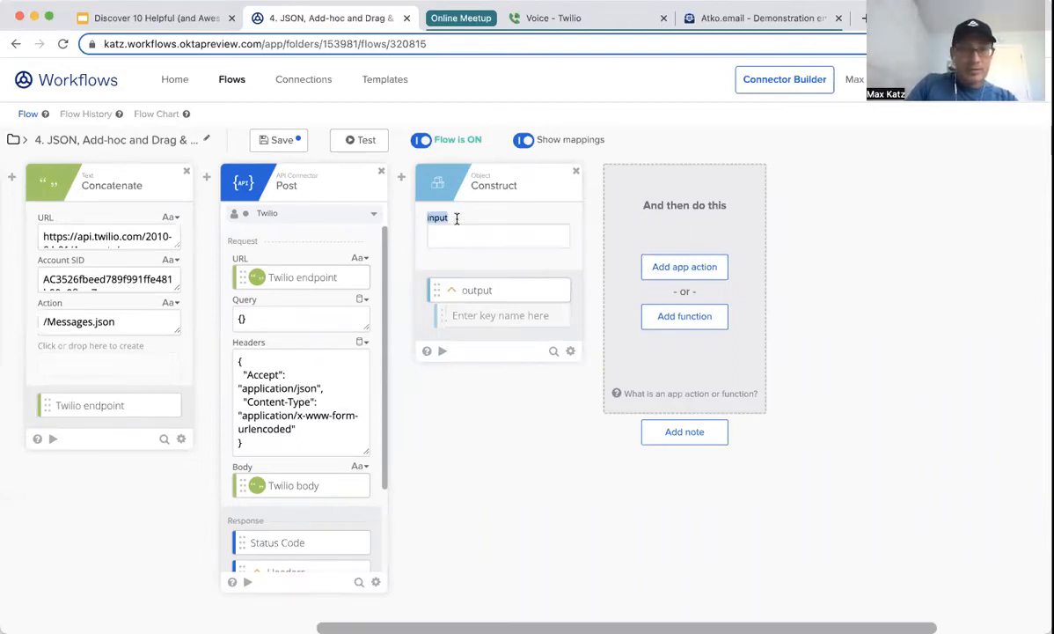
{"action": "type", "text": "Accept"}
{"action": "key", "text": "Return"}
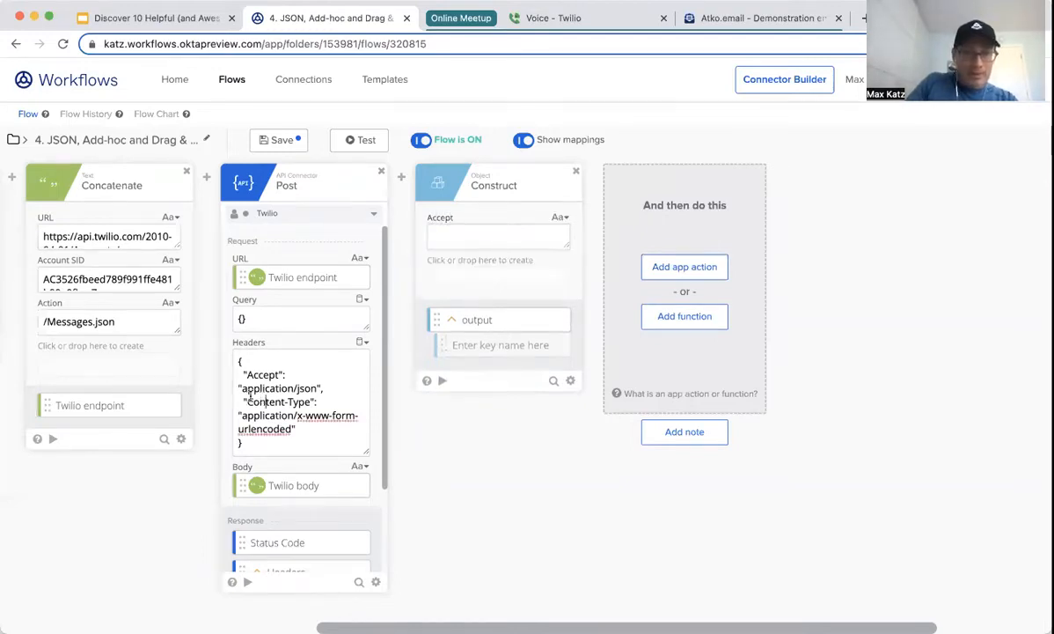
{"action": "left_click_drag", "start_coordinate": [241, 388], "coordinate": [317, 388]}
{"action": "key", "text": "ctrl+c"}
{"action": "left_click", "coordinate": [466, 236]}
{"action": "key", "text": "ctrl+v"}
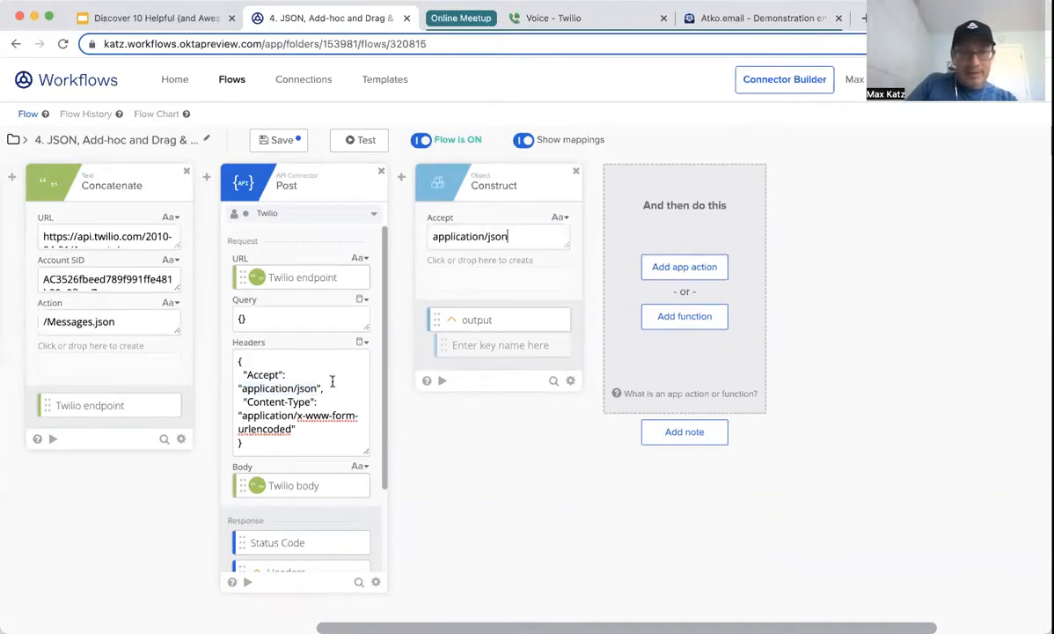
Step: Create a Content-Type input on the Construct card and set it to application/x-www-form-urlencoded, copied from the Post card's Headers
{"action": "left_click_drag", "start_coordinate": [310, 402], "coordinate": [431, 257]}
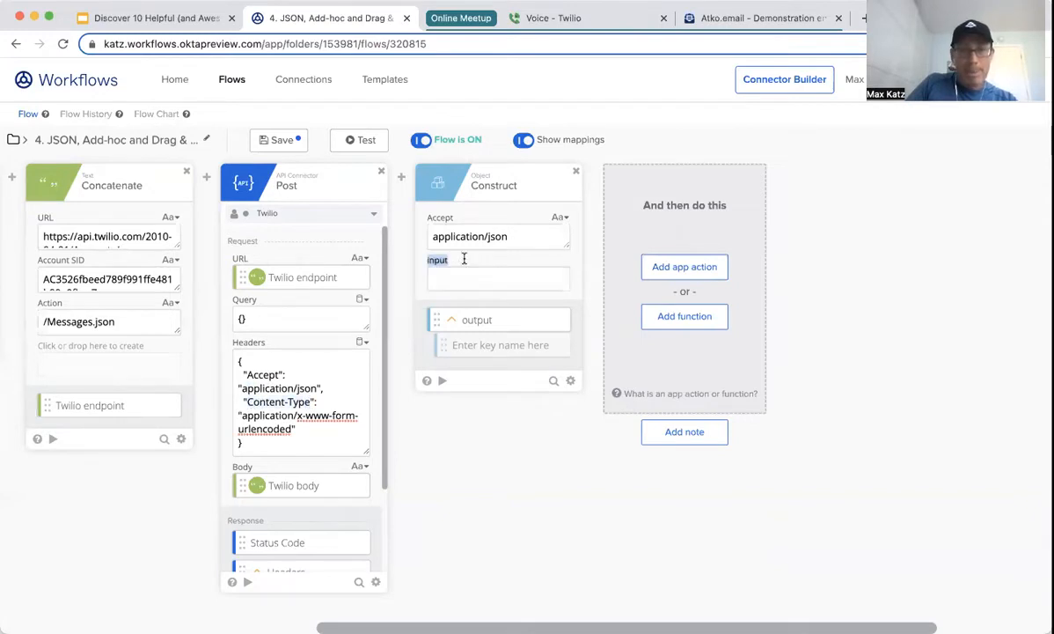
{"action": "left_click_drag", "start_coordinate": [242, 417], "coordinate": [291, 428]}
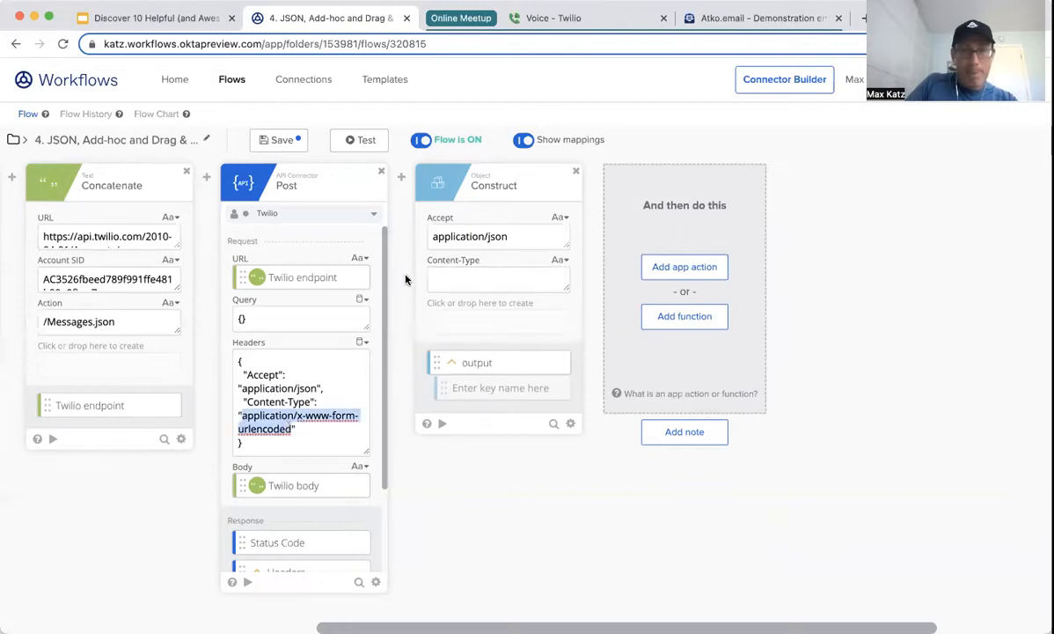
{"action": "left_click", "coordinate": [445, 277]}
{"action": "key", "text": "ctrl+v"}
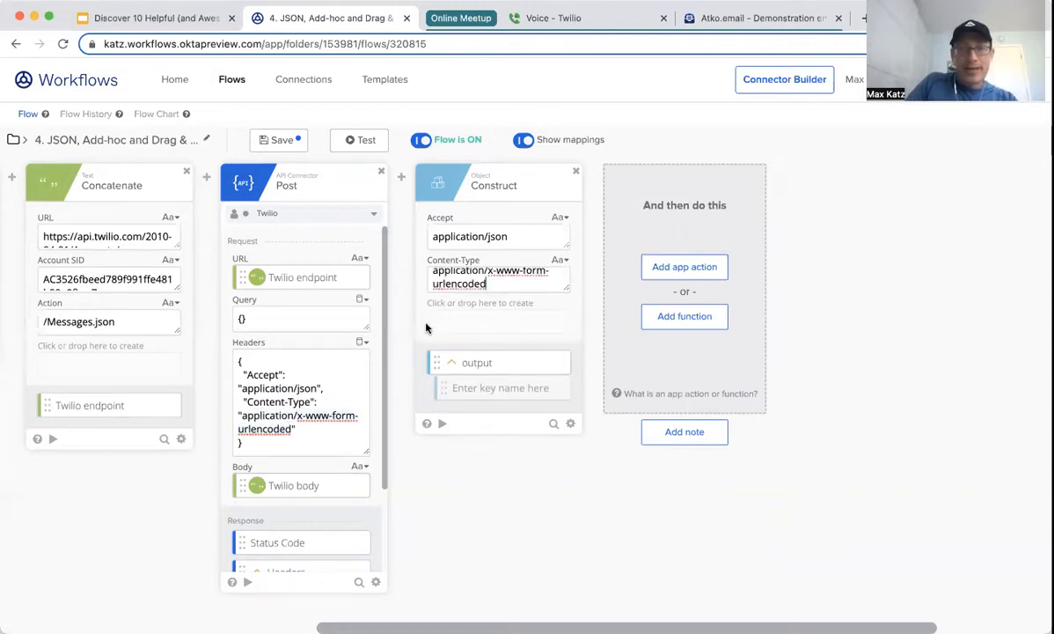
Step: Test the Construct card on its own to view its JSON output, and close the test
{"action": "left_click", "coordinate": [444, 426]}
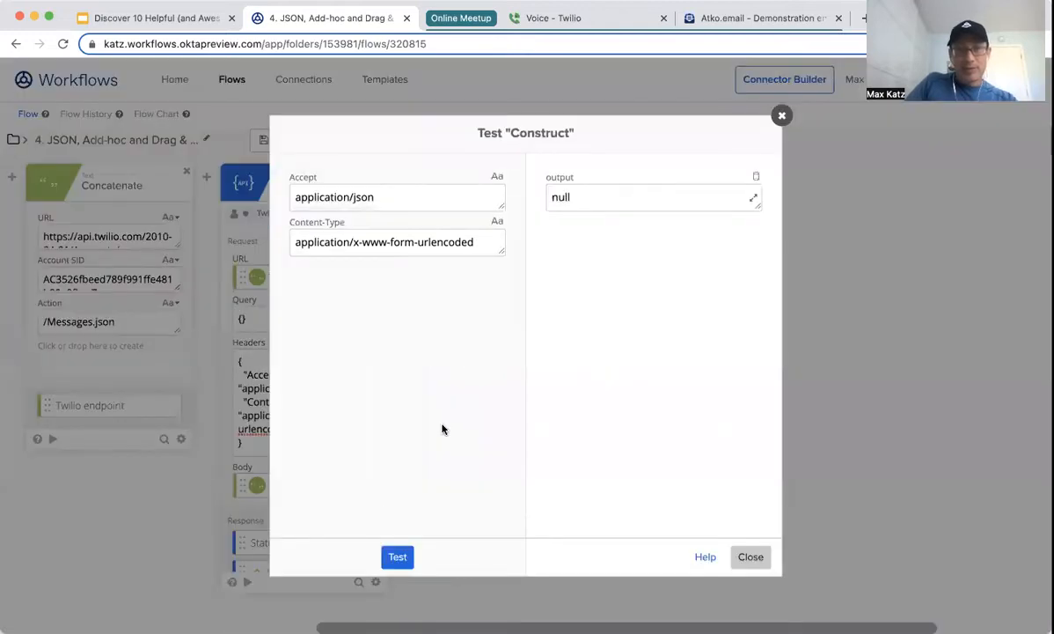
{"action": "left_click", "coordinate": [396, 555]}
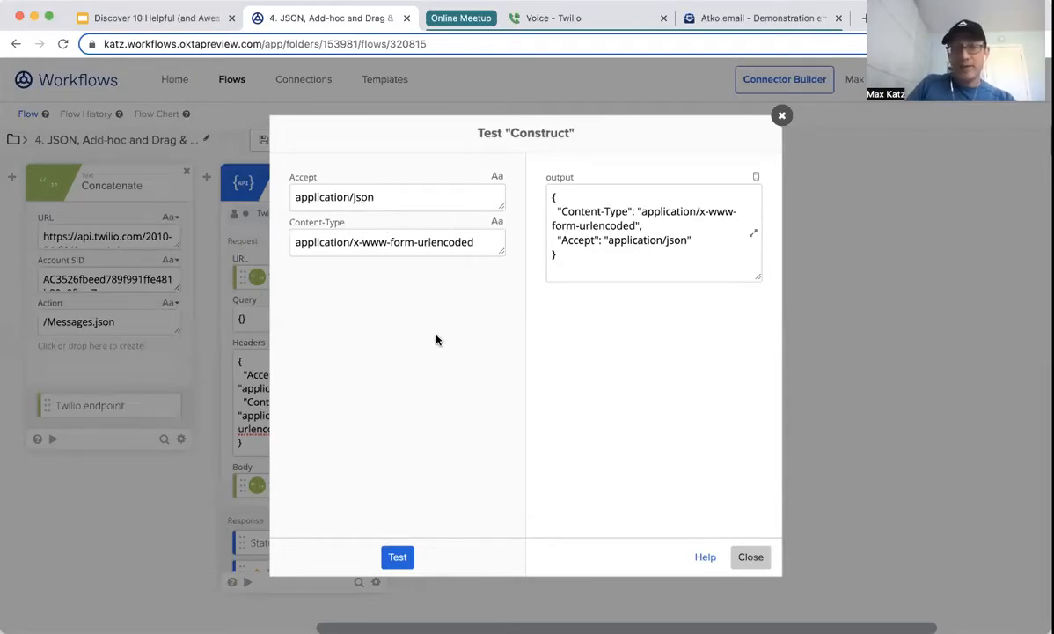
{"action": "left_click", "coordinate": [755, 558]}
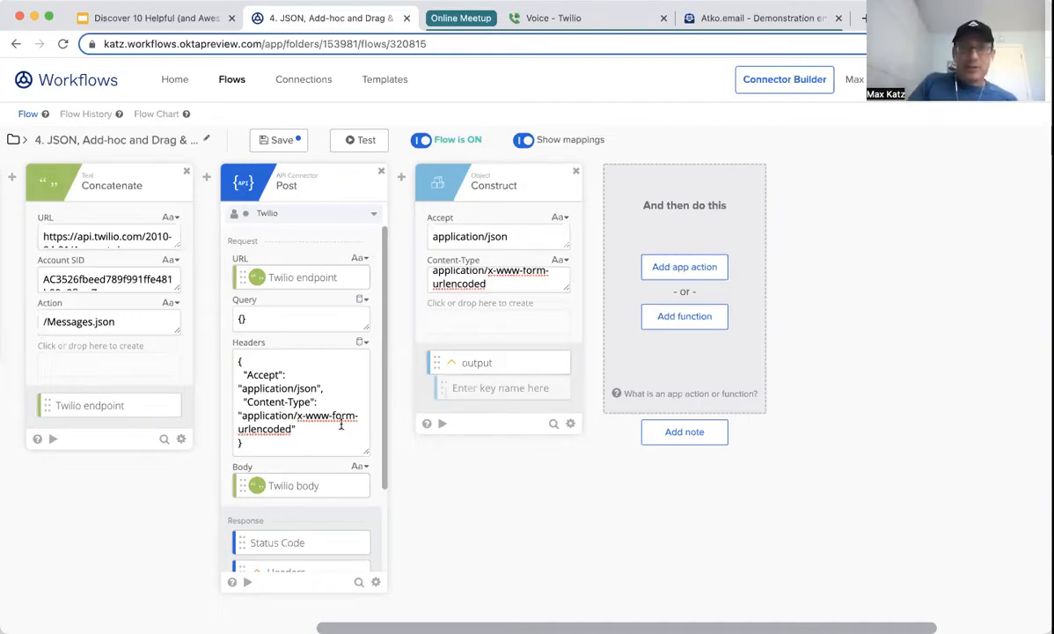
Step: Move the Construct card between the Concatenate and Post cards
{"action": "scroll", "coordinate": [545, 479], "scroll_direction": "left", "scroll_amount": 3}
{"action": "scroll", "coordinate": [544, 479], "scroll_direction": "left", "scroll_amount": 3}
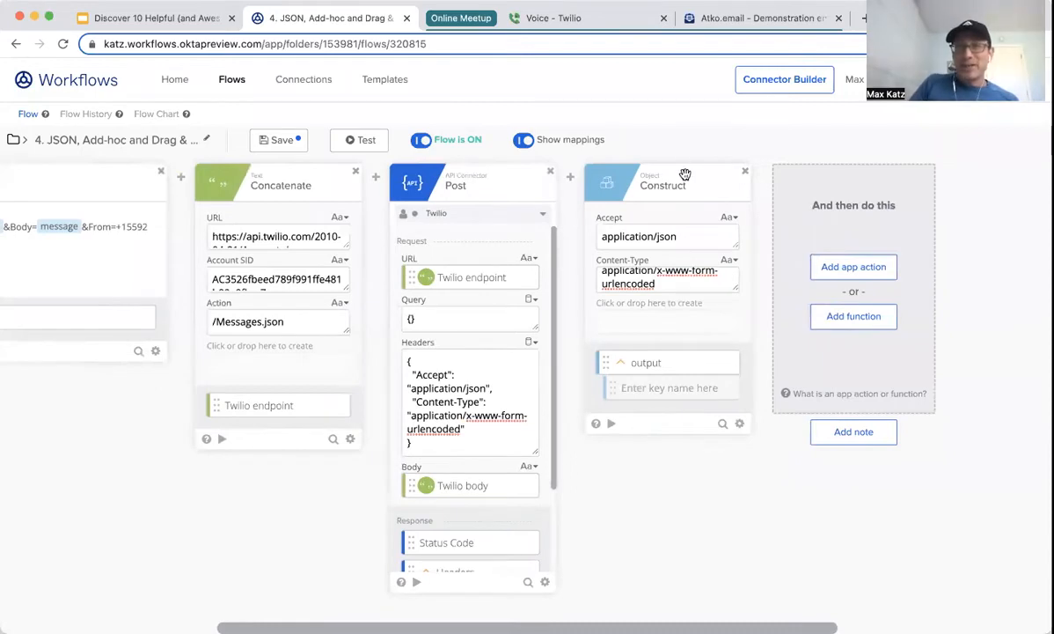
{"action": "left_click_drag", "start_coordinate": [683, 181], "coordinate": [373, 182]}
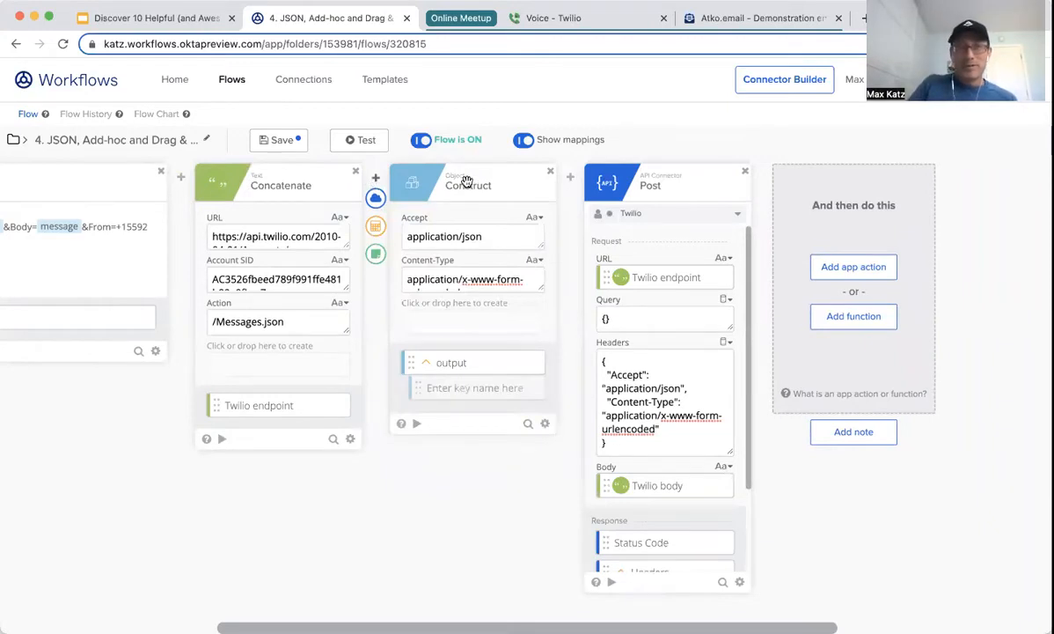
{"action": "left_click_drag", "start_coordinate": [453, 179], "coordinate": [390, 178]}
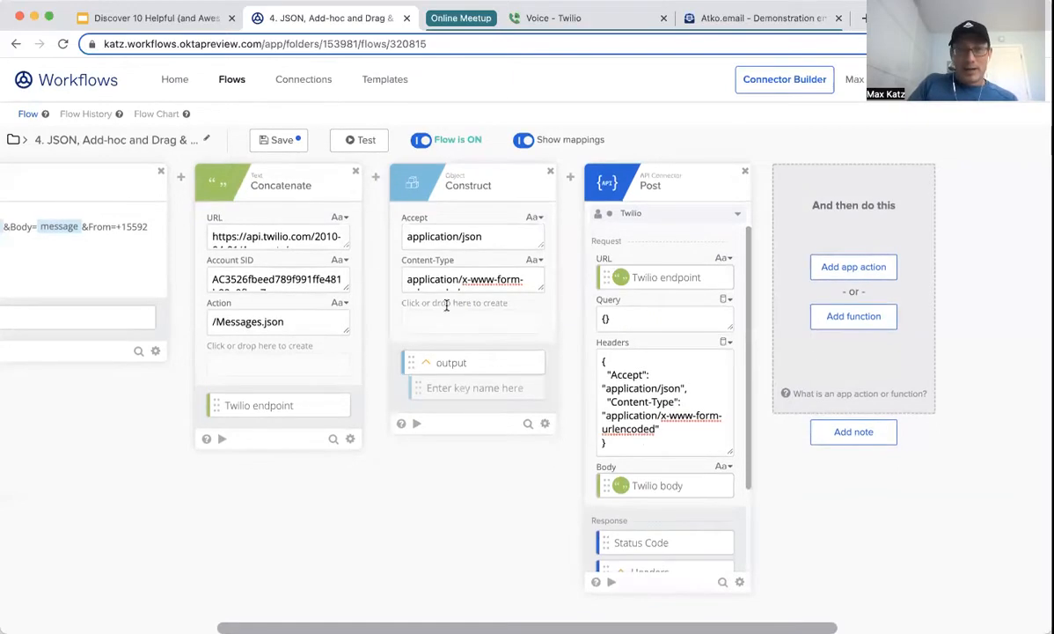
Step: Rename the Construct card's output to "Twilio headers" and map it into the Post card's Headers field
{"action": "left_click", "coordinate": [533, 361]}
{"action": "left_click", "coordinate": [534, 403]}
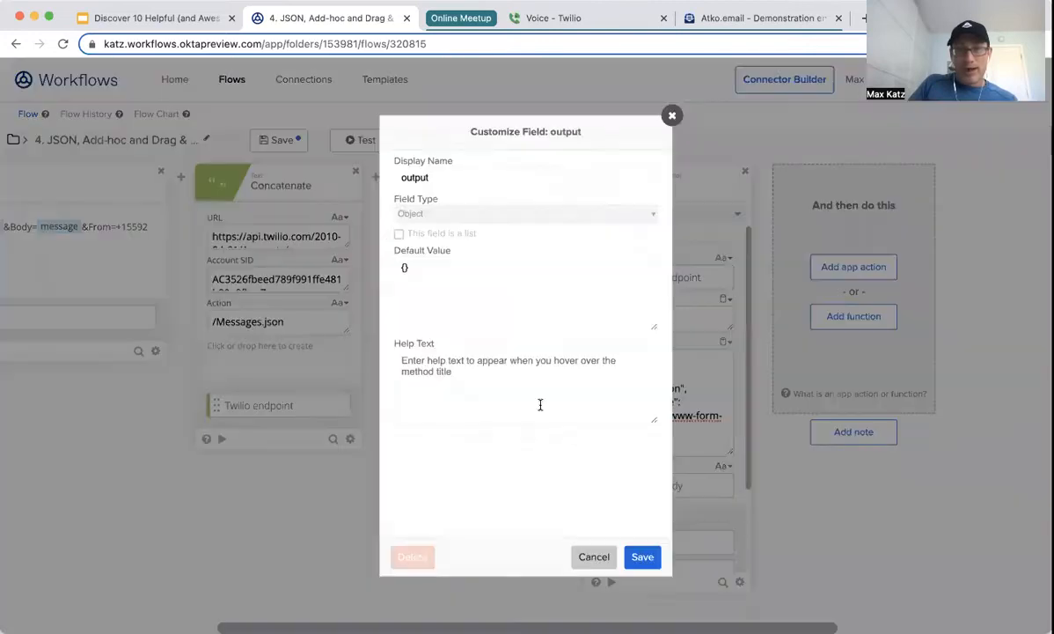
{"action": "double_click", "coordinate": [445, 177]}
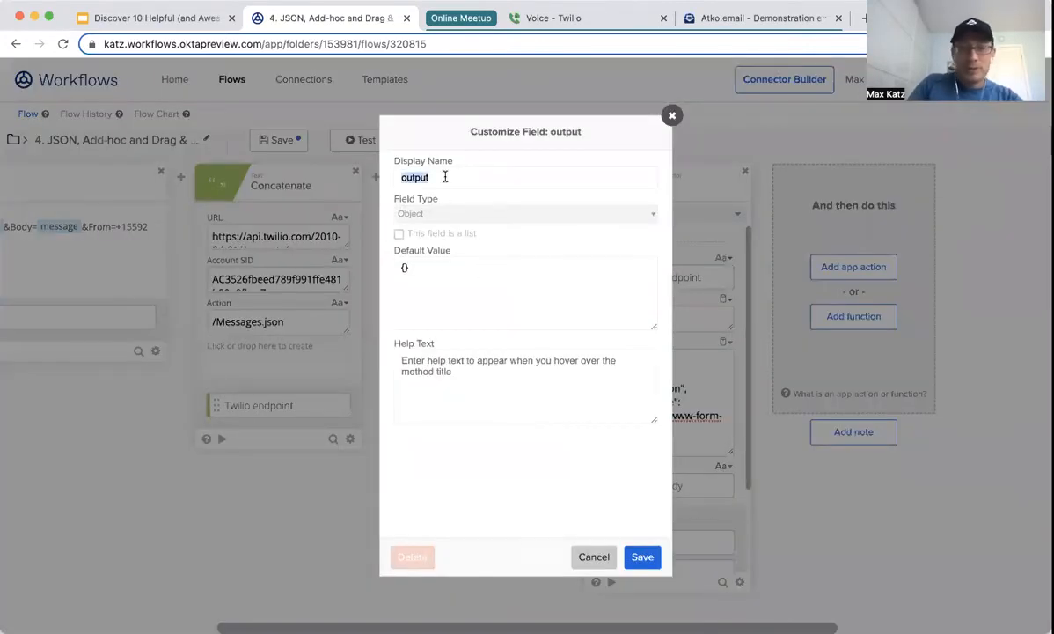
{"action": "type", "text": "Twilio headers"}
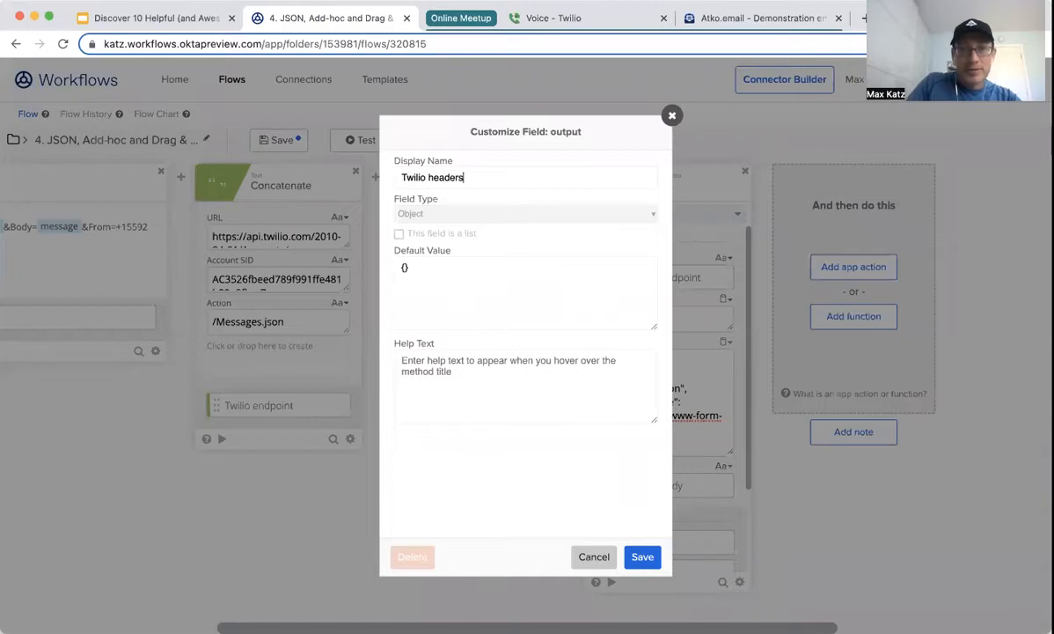
{"action": "left_click", "coordinate": [643, 557]}
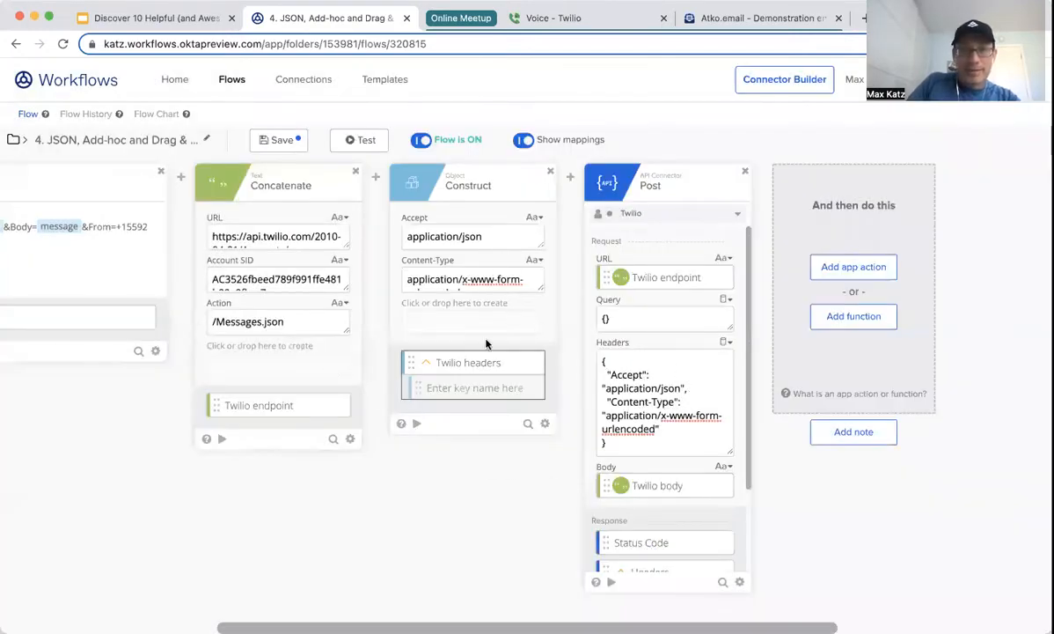
{"action": "left_click_drag", "start_coordinate": [483, 365], "coordinate": [655, 377]}
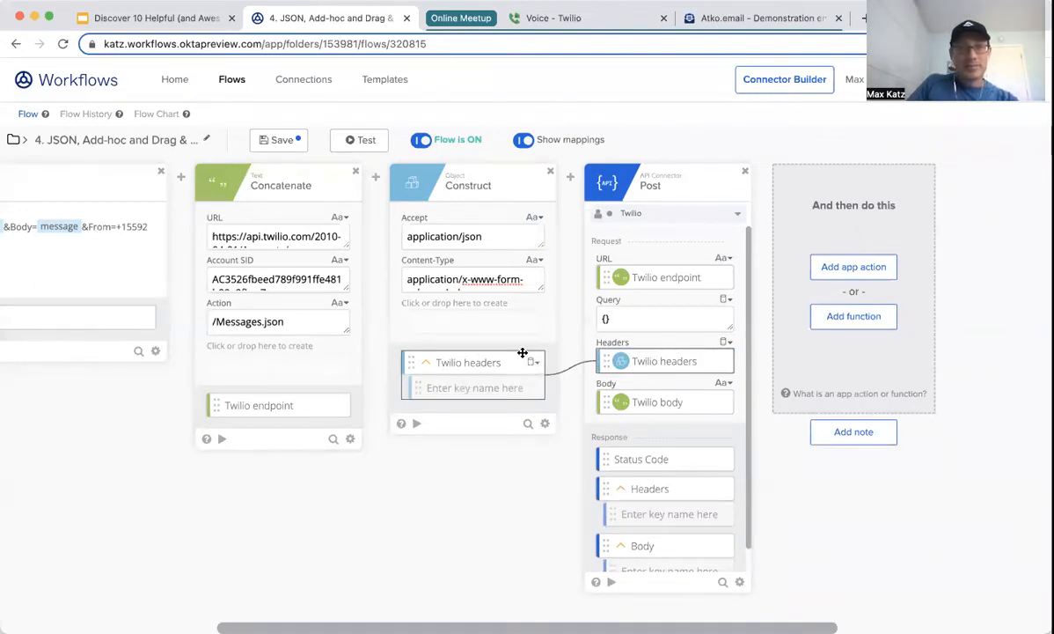
Step: Save the flow and run a test with the message changed to "Hi from Workflows 💎"
{"action": "left_click", "coordinate": [280, 140]}
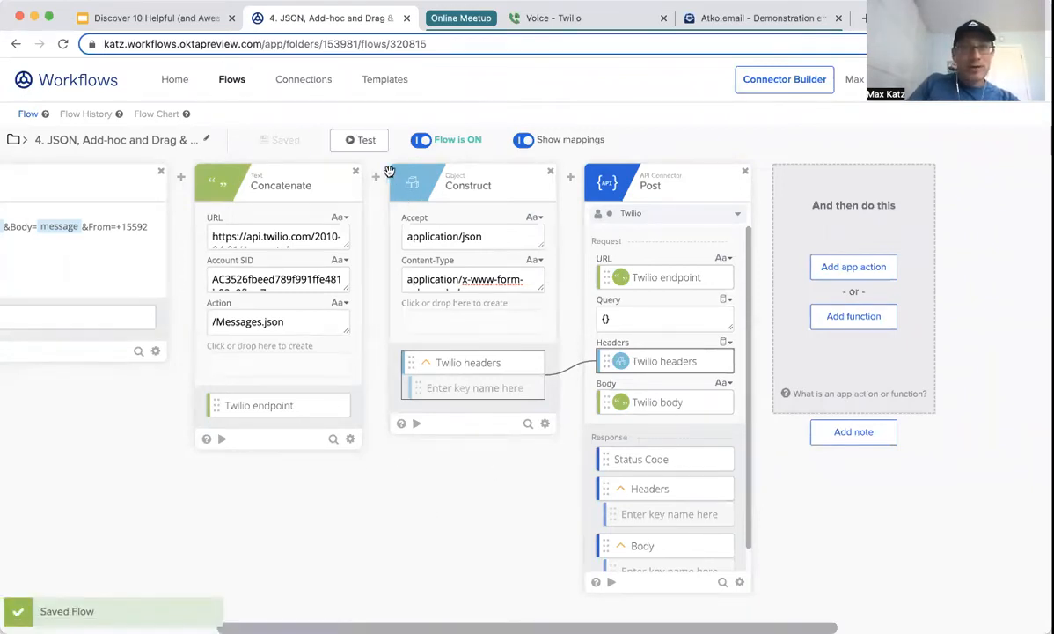
{"action": "left_click", "coordinate": [366, 140]}
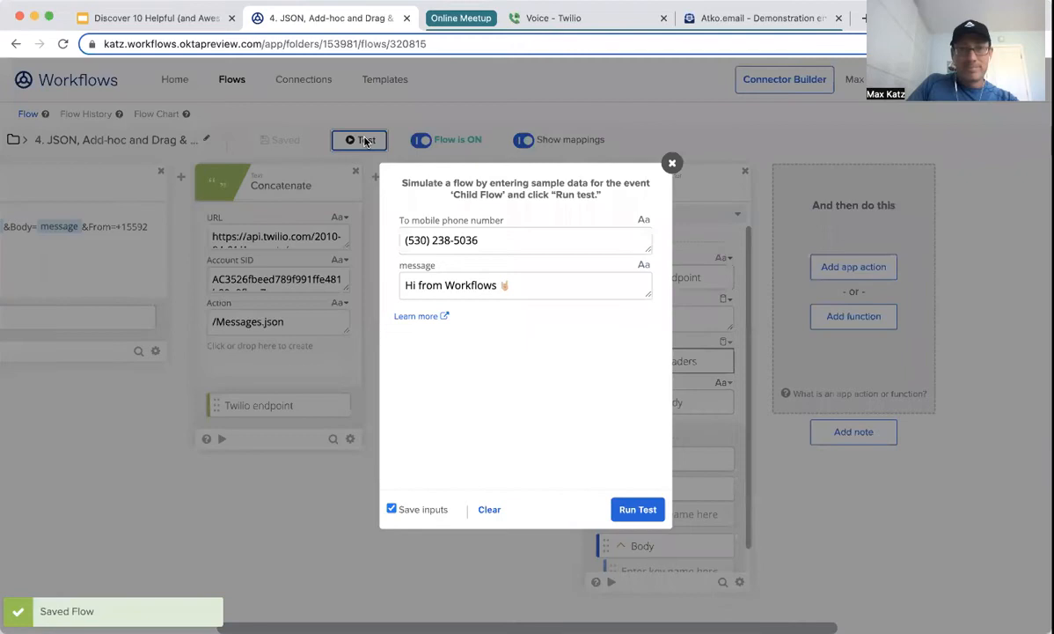
{"action": "left_click", "coordinate": [534, 290]}
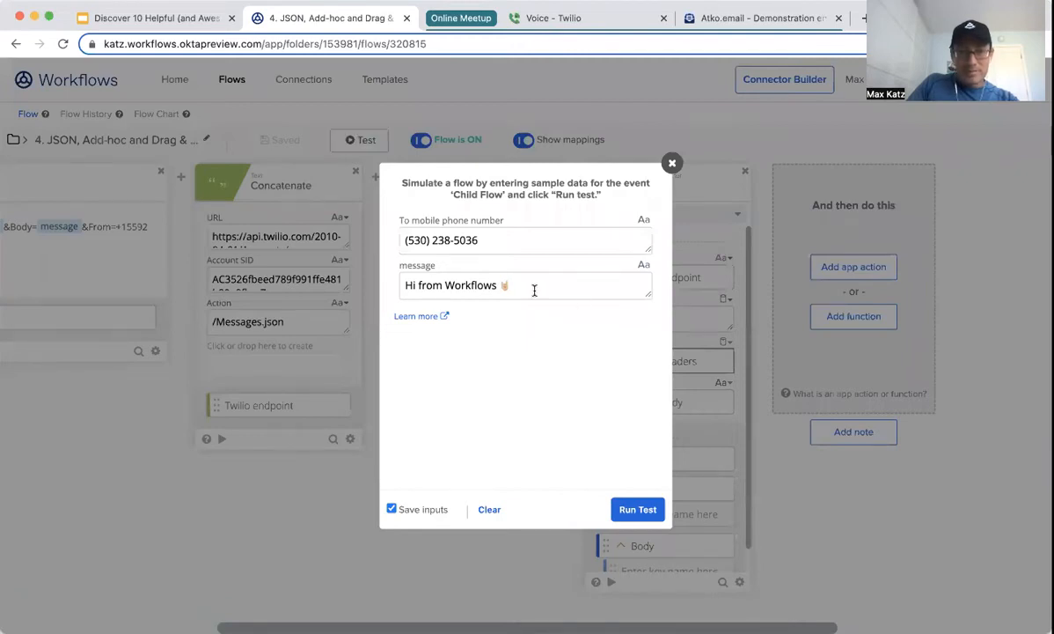
{"action": "key", "text": "BackSpace"}
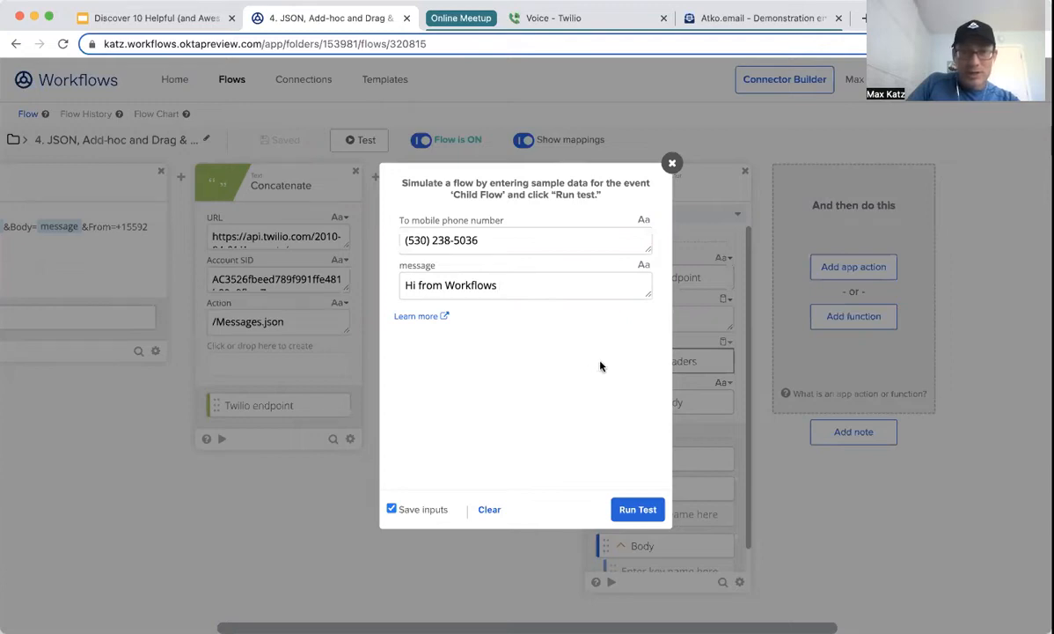
{"action": "type", "text": "💎"}
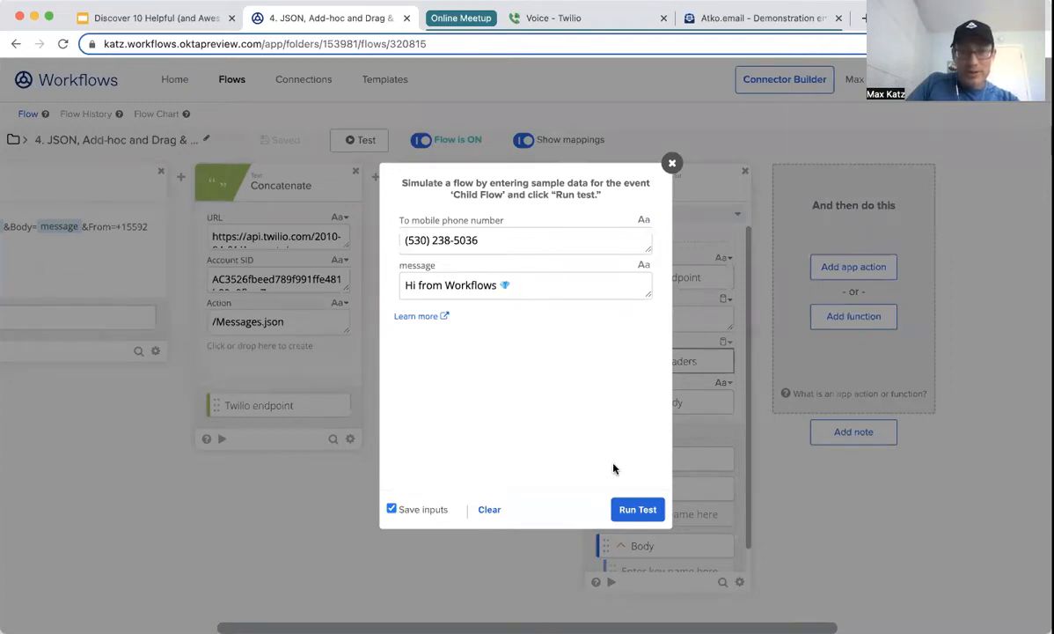
{"action": "left_click", "coordinate": [641, 509]}
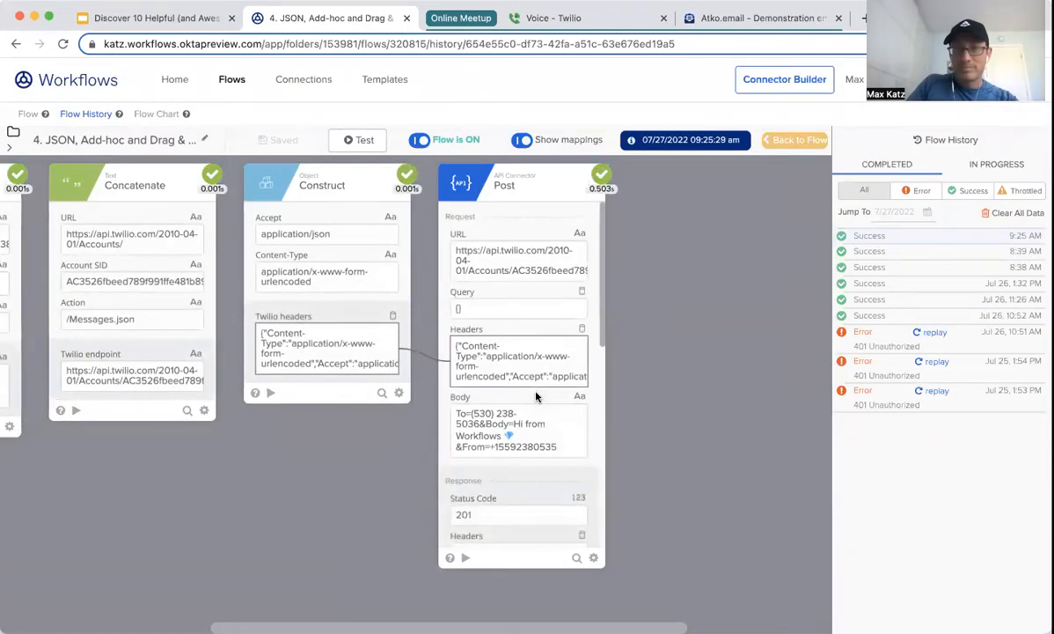
Step: Check the text message in Google Voice, and return to the flow's editing view in Okta Workflows to review its cards
{"action": "left_click", "coordinate": [587, 17]}
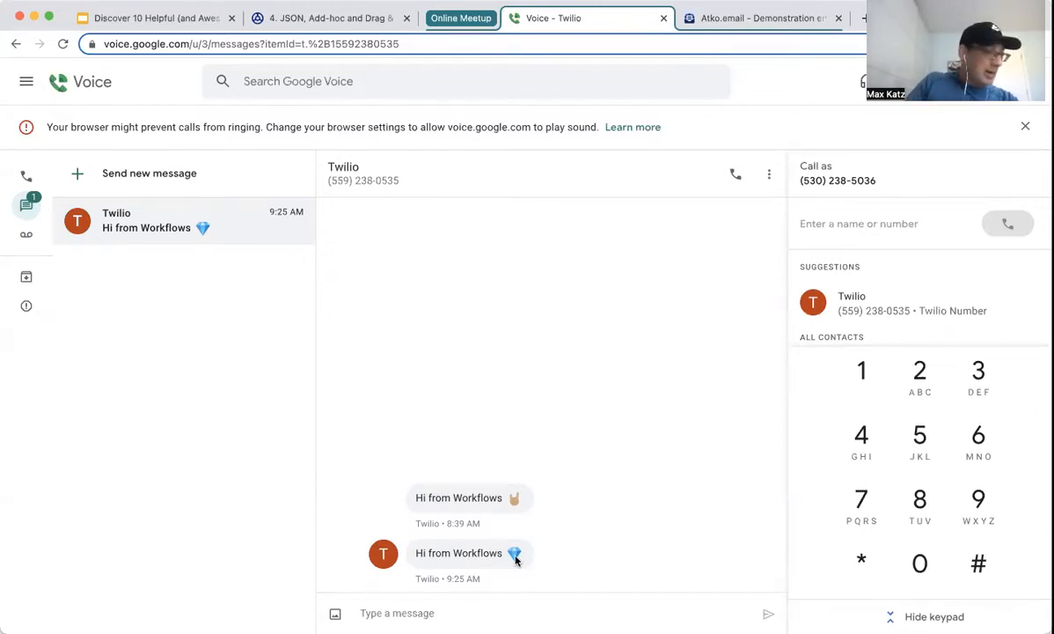
{"action": "left_click", "coordinate": [354, 20]}
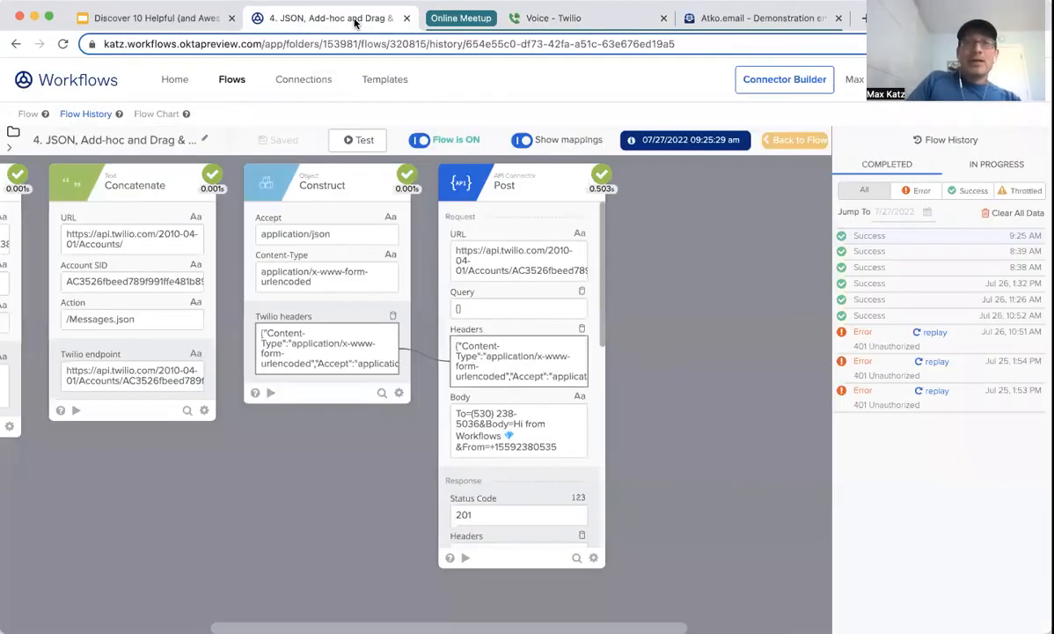
{"action": "left_click", "coordinate": [802, 144]}
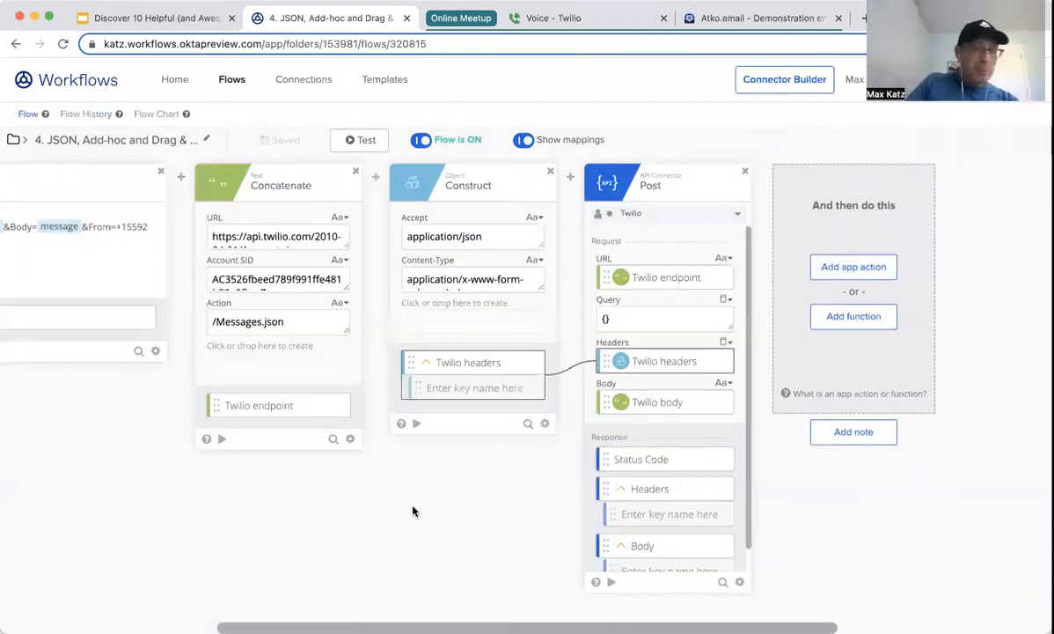
{"action": "scroll", "coordinate": [413, 510], "scroll_direction": "left", "scroll_amount": 2}
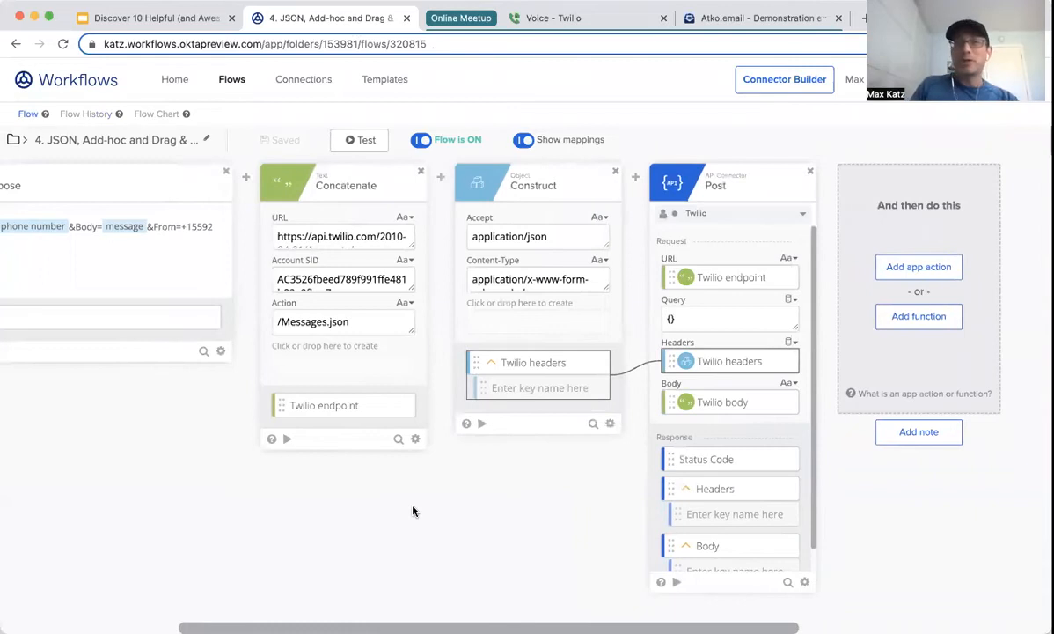
{"action": "scroll", "coordinate": [481, 511], "scroll_direction": "left", "scroll_amount": 7}
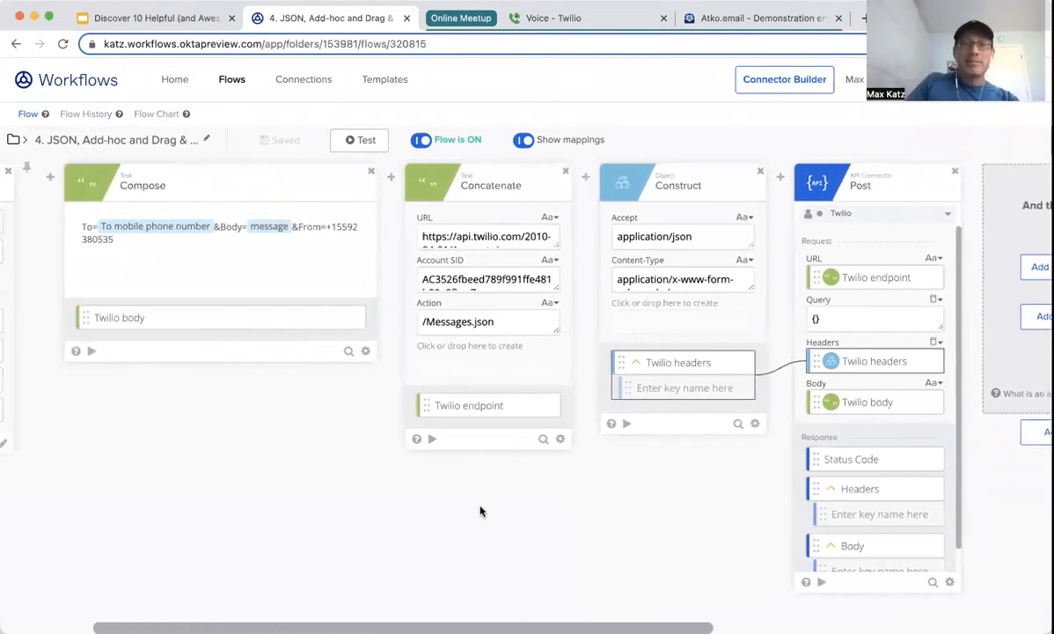
{"action": "scroll", "coordinate": [481, 510], "scroll_direction": "left", "scroll_amount": 3}
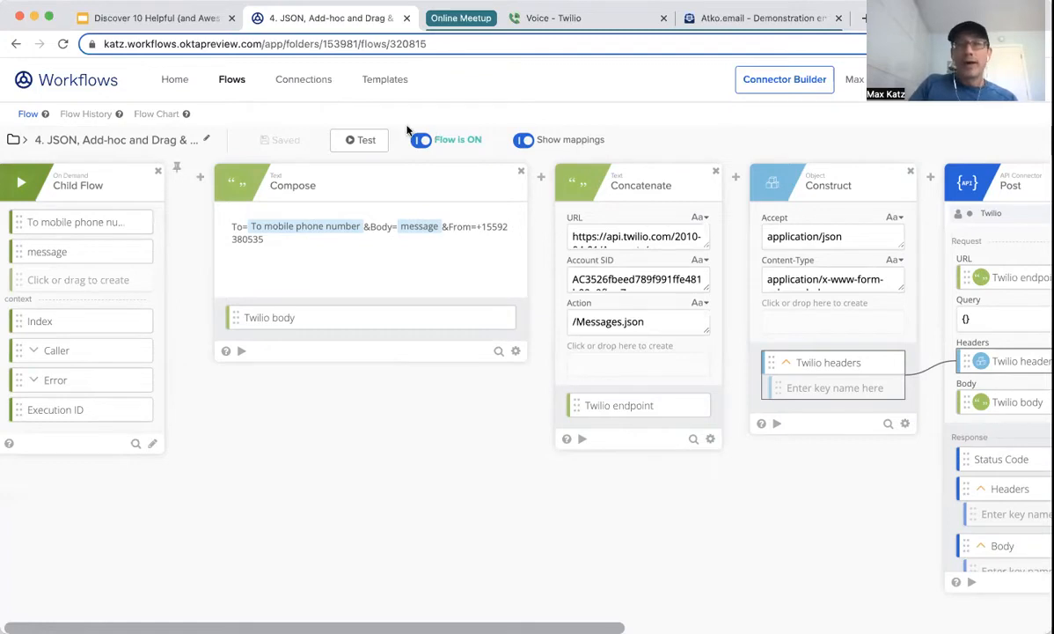
Step: Run the flow test again with the saved phone number and message inputs, and return to the flow's editing view
{"action": "left_click", "coordinate": [362, 144]}
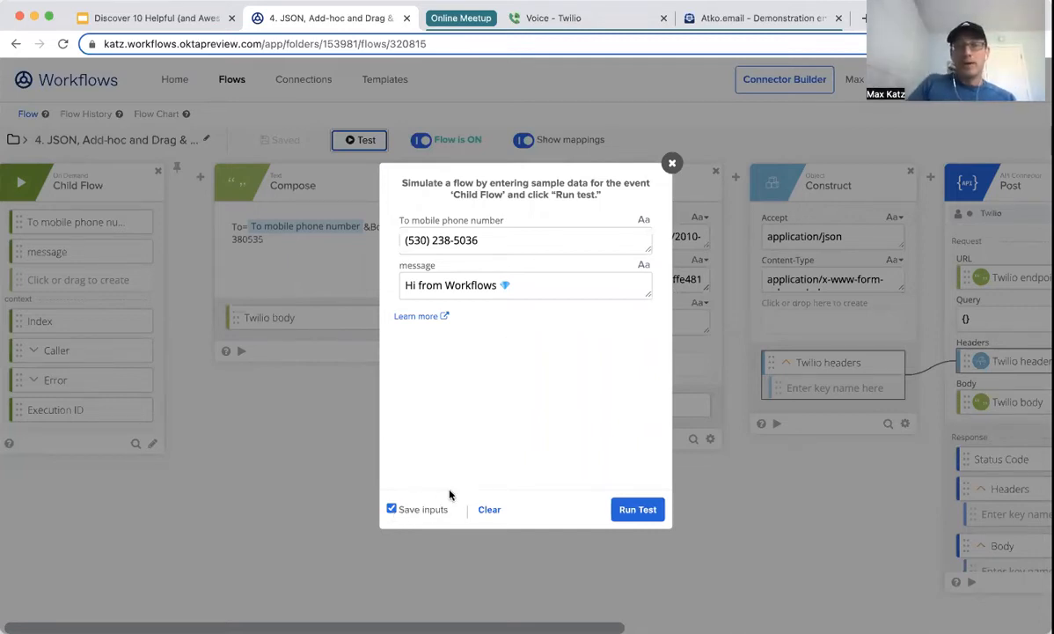
{"action": "left_click", "coordinate": [645, 509]}
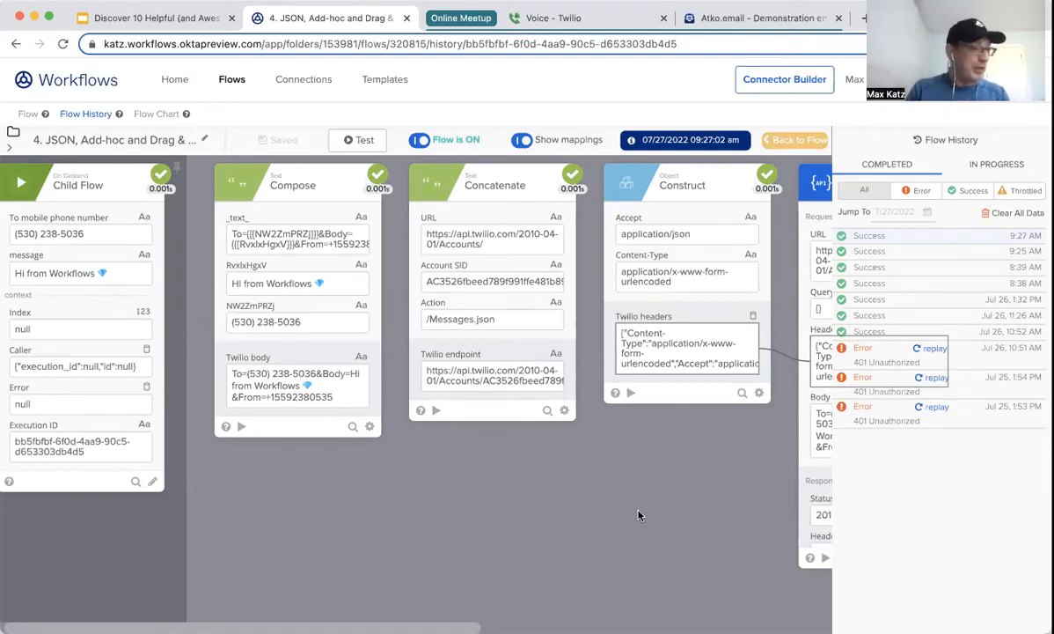
{"action": "left_click", "coordinate": [796, 146]}
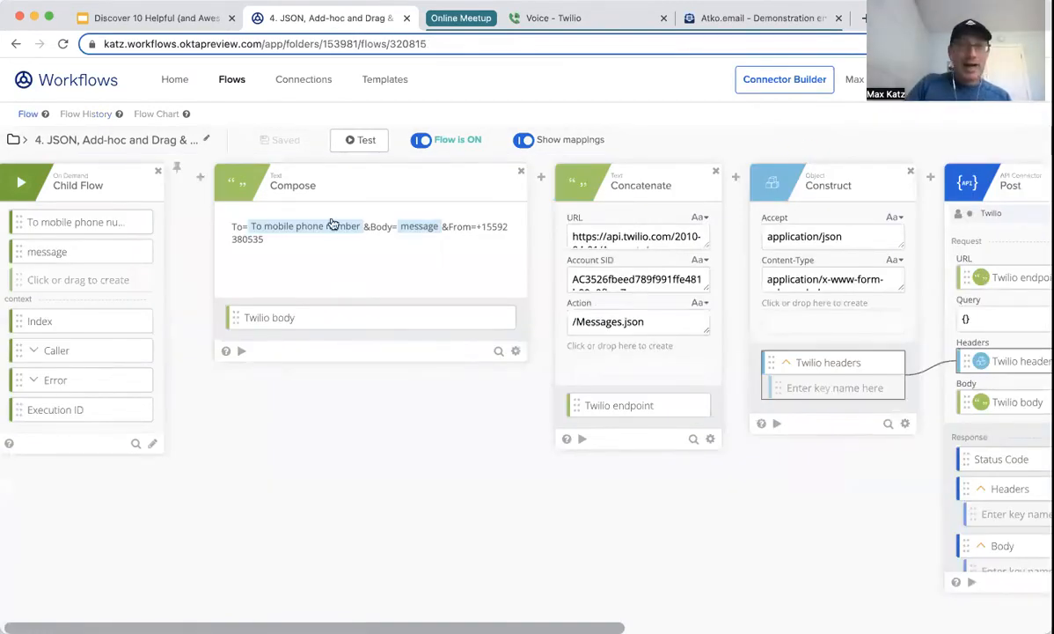
Step: Open the "Searching cards" flow from the flow list and search the available functions for "sear", closing the function picker without adding one
{"action": "left_click", "coordinate": [229, 85]}
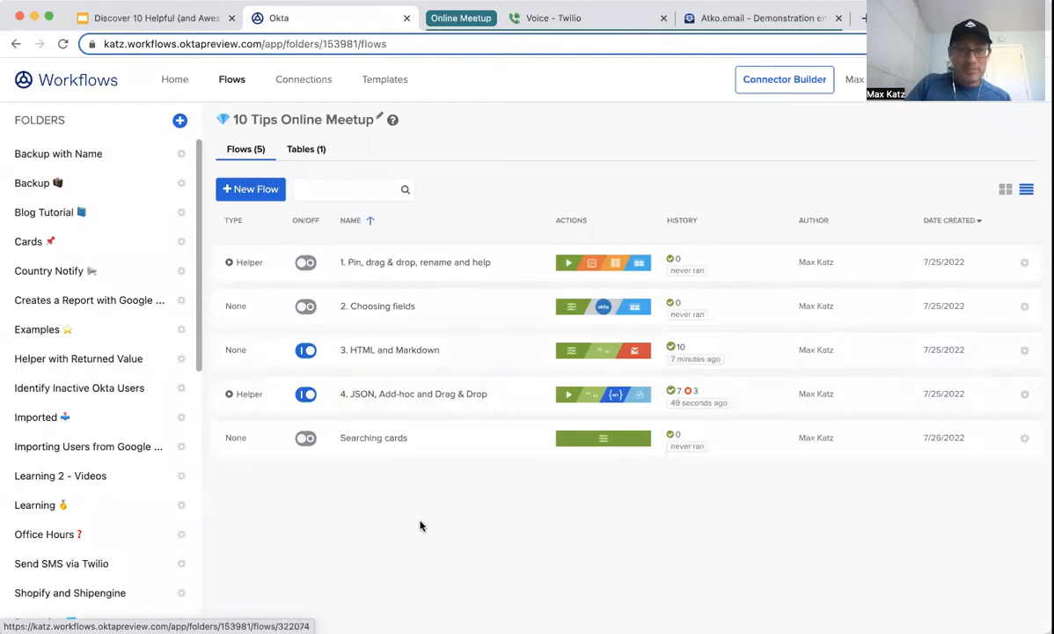
{"action": "left_click", "coordinate": [353, 438]}
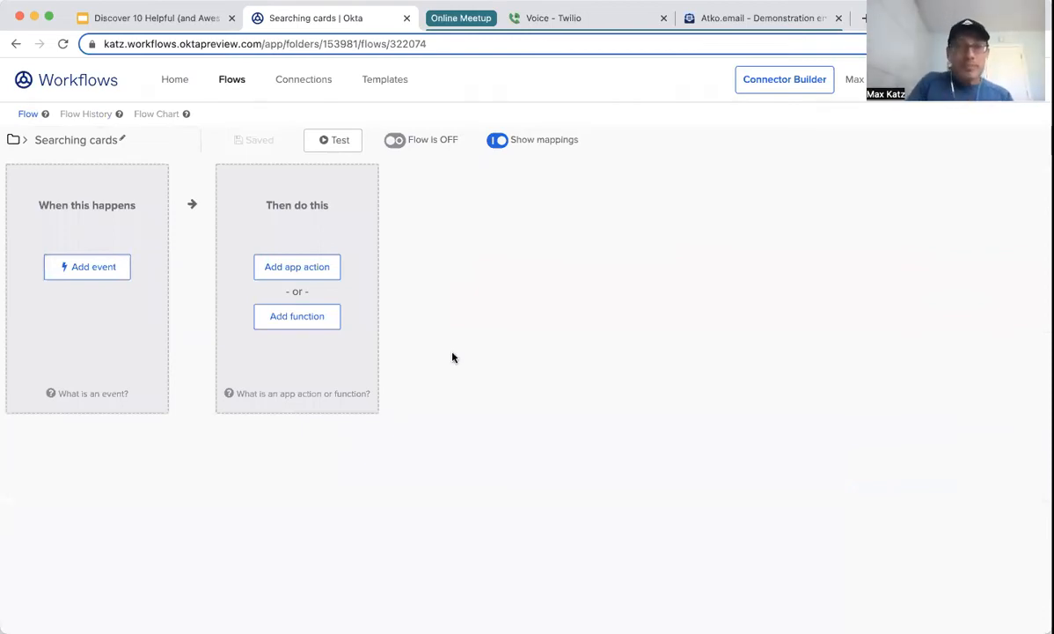
{"action": "left_click", "coordinate": [294, 322]}
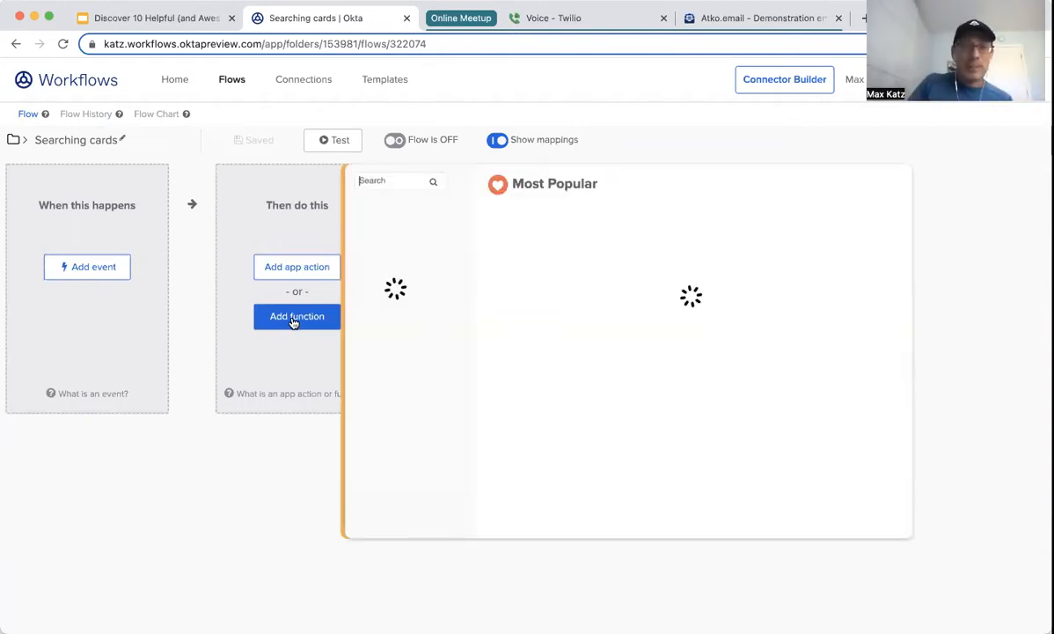
{"action": "left_click", "coordinate": [391, 183]}
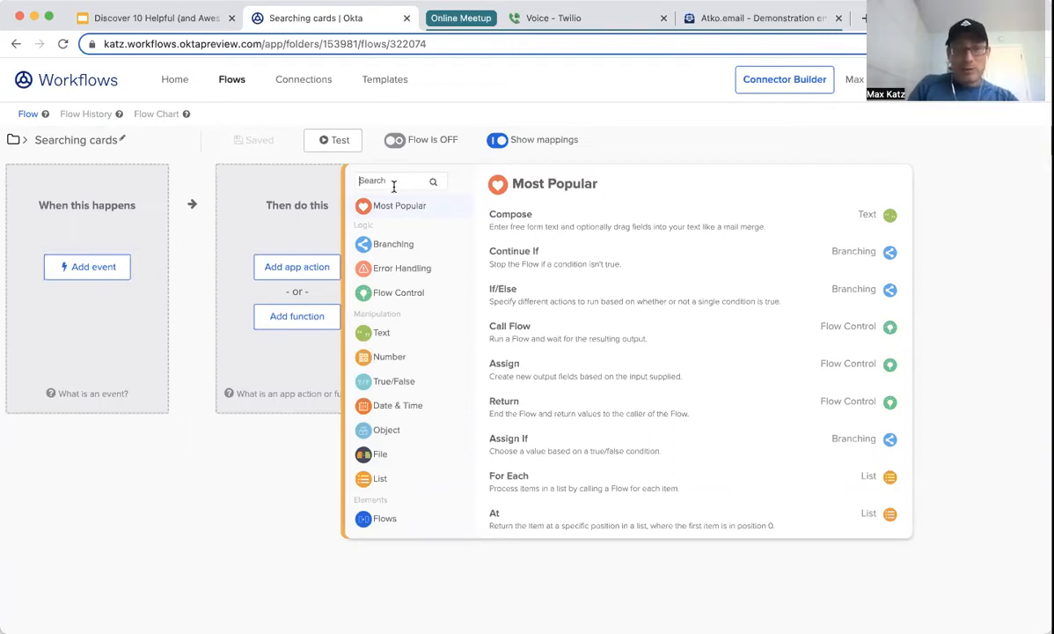
{"action": "type", "text": "sear"}
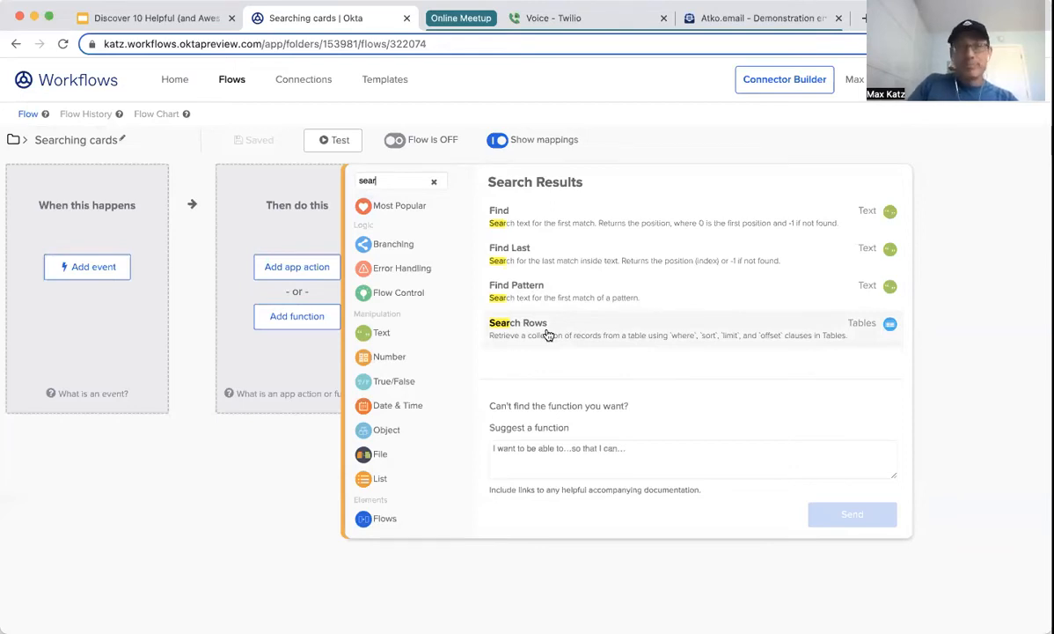
{"action": "left_click", "coordinate": [434, 183]}
{"action": "left_click", "coordinate": [309, 365]}
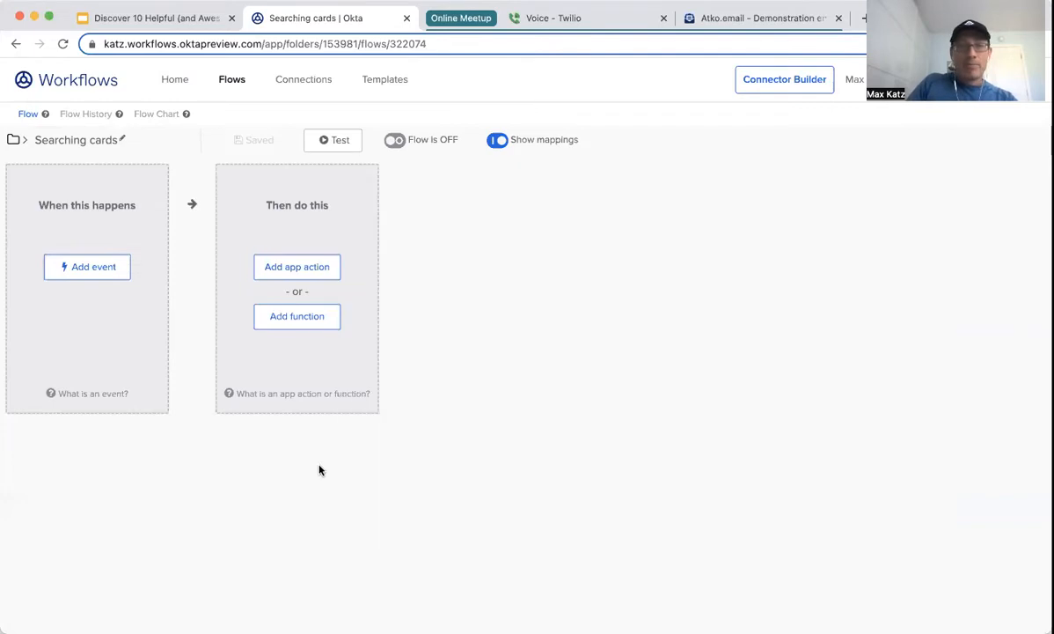
Step: Find the Okta connector, search its actions for "list", and add the List Users with Filter action to the flow
{"action": "left_click", "coordinate": [299, 266]}
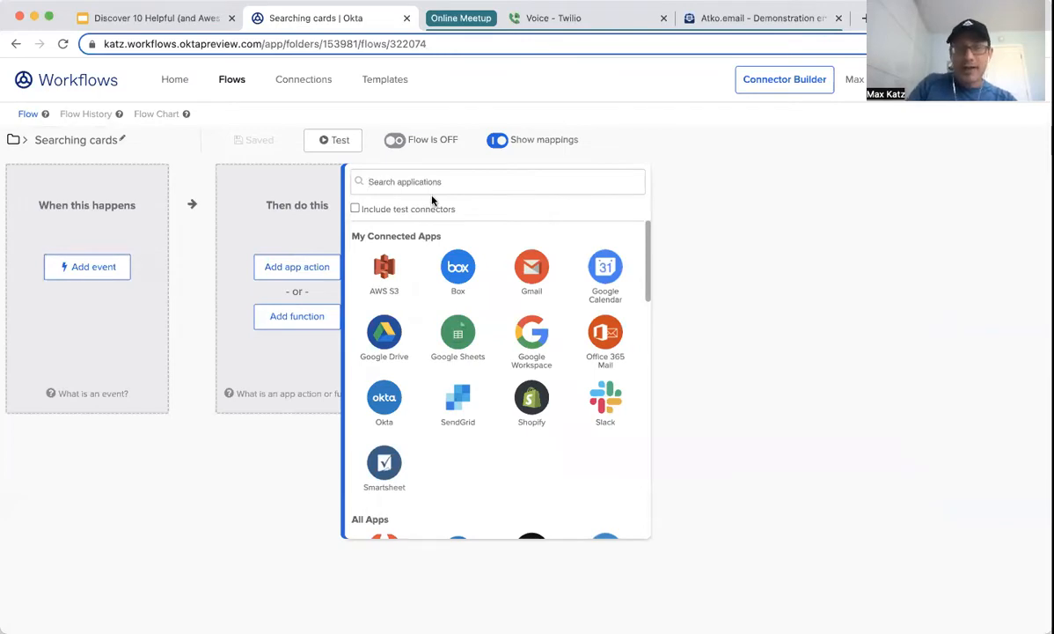
{"action": "type", "text": "okta"}
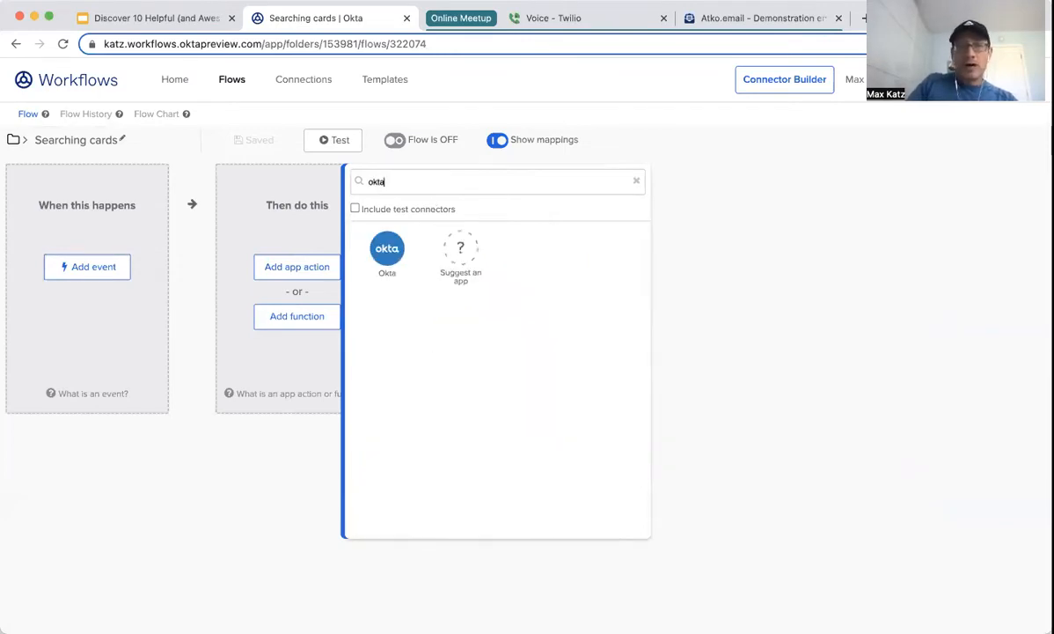
{"action": "left_click", "coordinate": [373, 261]}
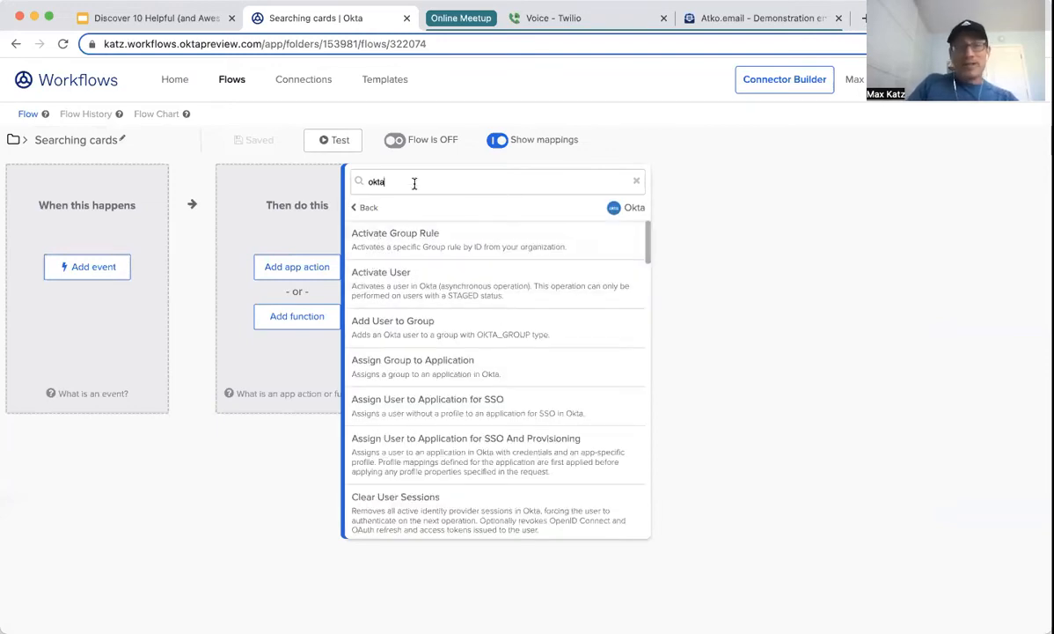
{"action": "key", "text": "BackSpace"}
{"action": "key", "text": "BackSpace"}
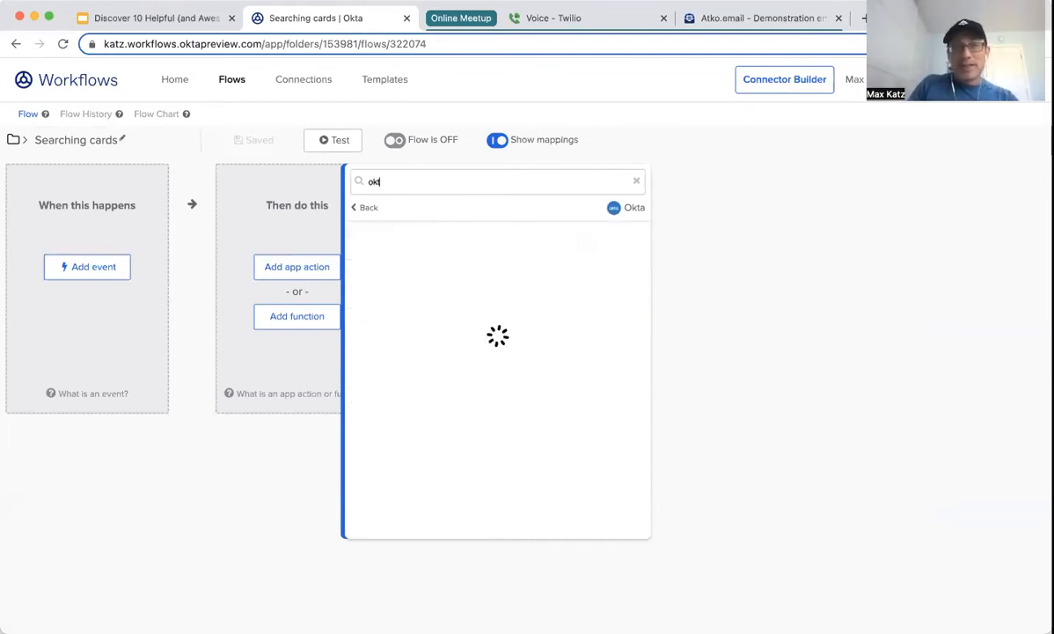
{"action": "key", "text": "BackSpace"}
{"action": "key", "text": "BackSpace"}
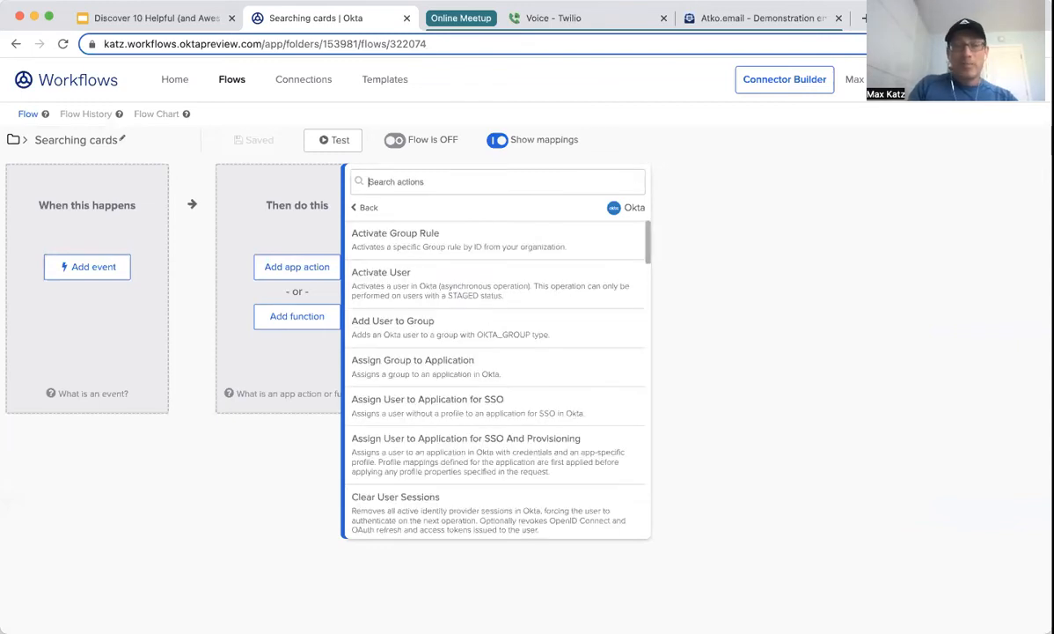
{"action": "type", "text": "list"}
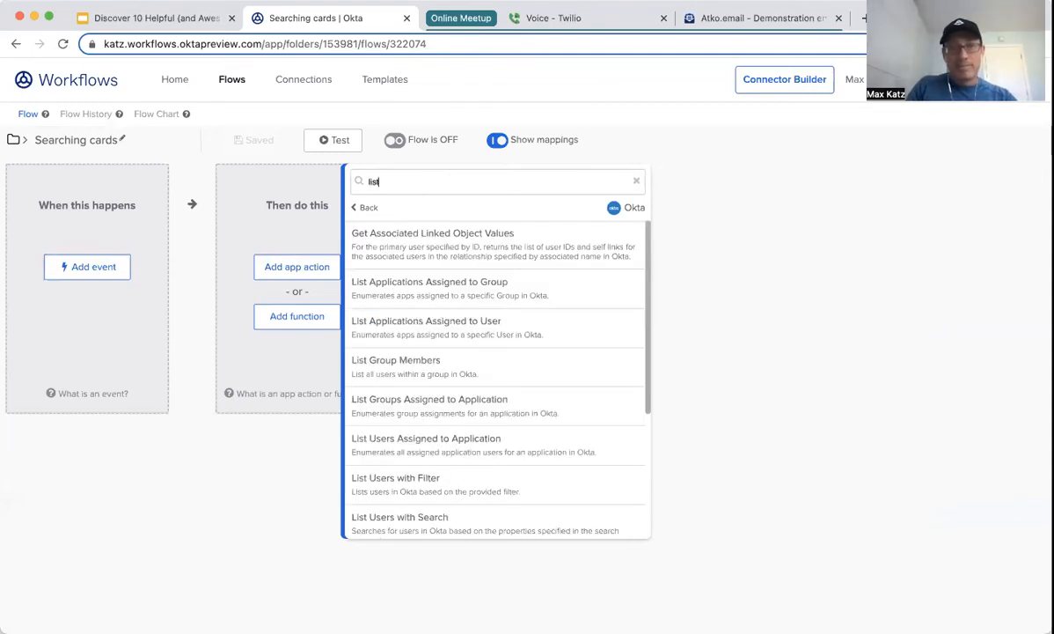
{"action": "scroll", "coordinate": [501, 343], "scroll_direction": "down", "scroll_amount": 5}
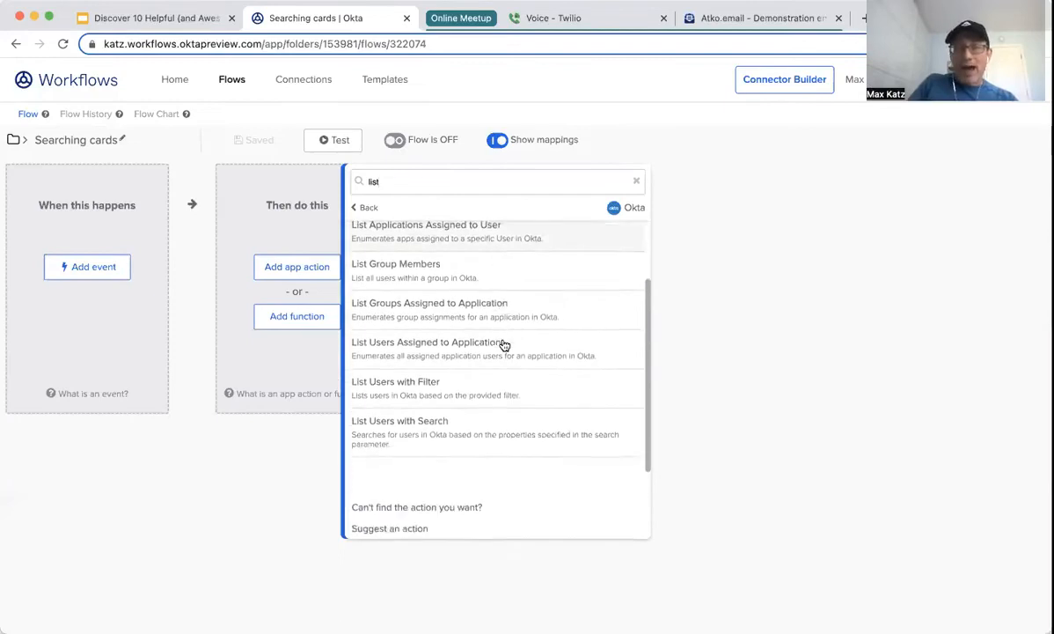
{"action": "scroll", "coordinate": [502, 345], "scroll_direction": "up", "scroll_amount": 2}
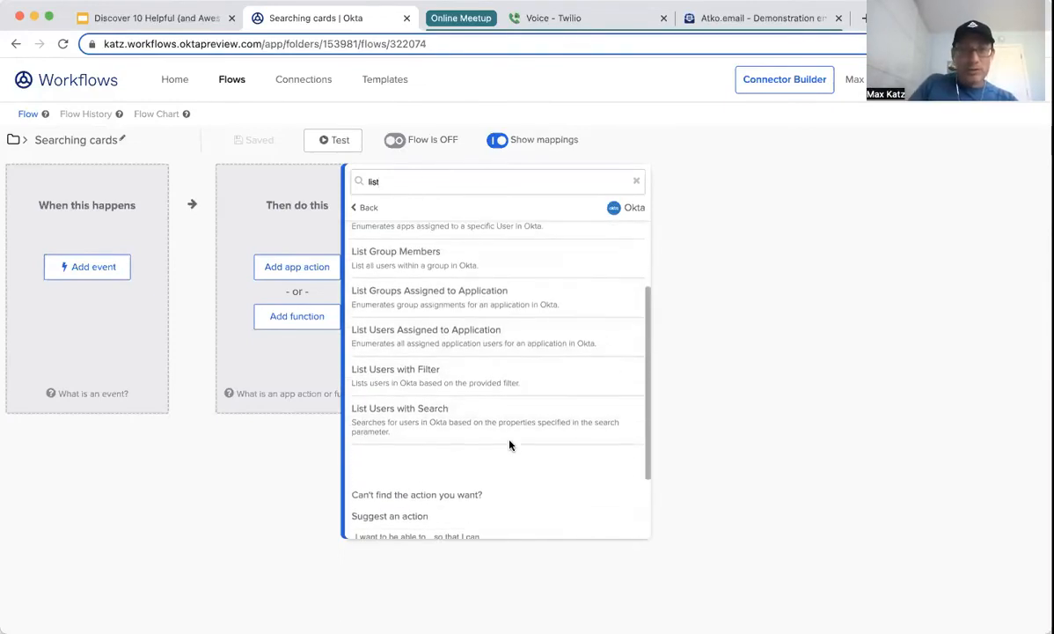
{"action": "scroll", "coordinate": [506, 435], "scroll_direction": "up", "scroll_amount": 2}
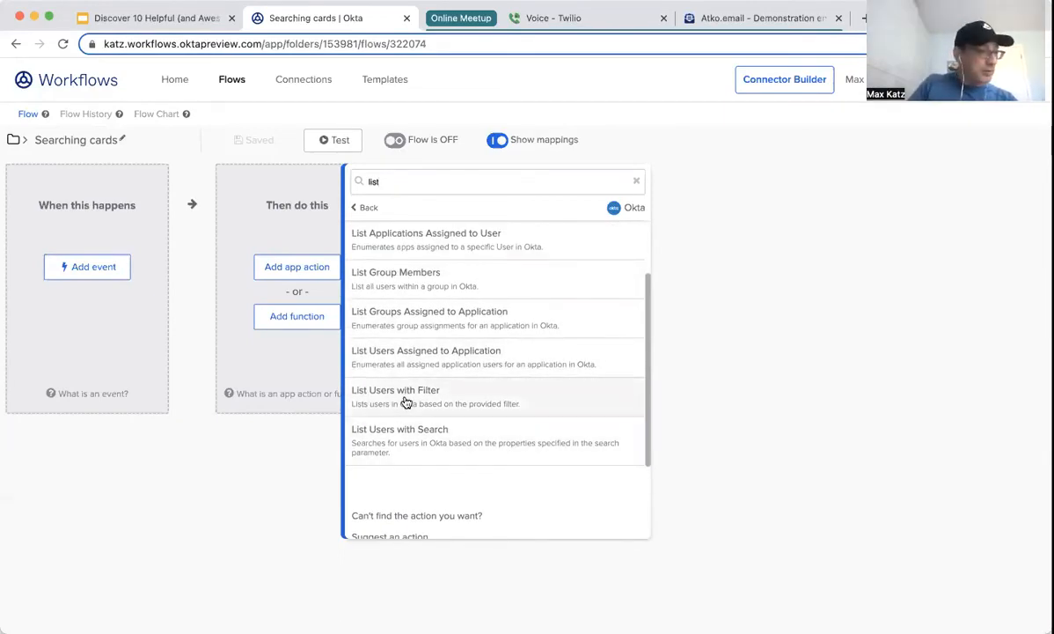
{"action": "left_click", "coordinate": [406, 407]}
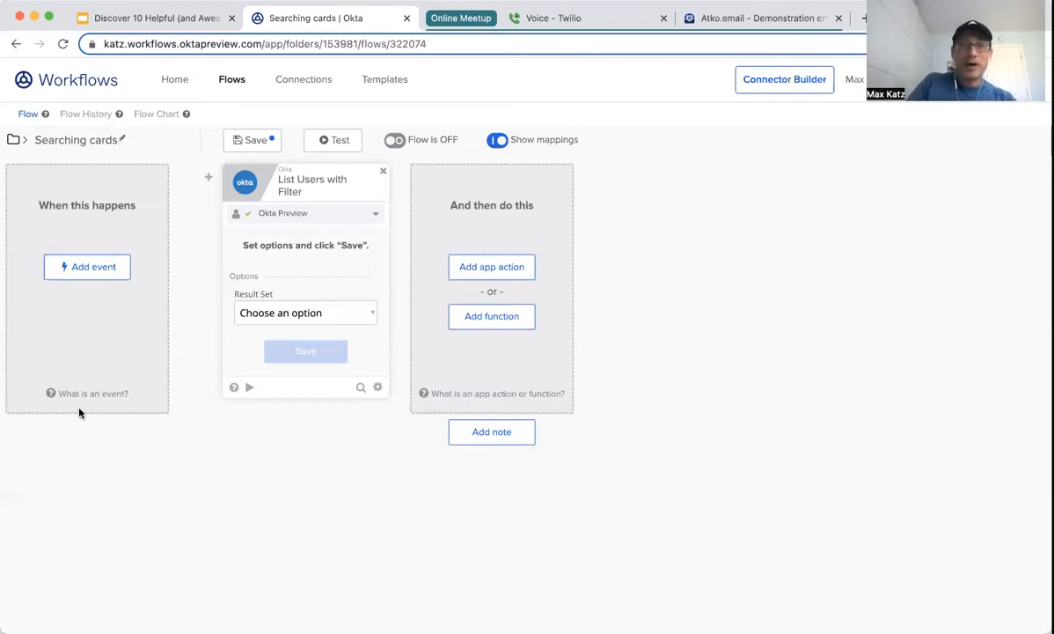
Step: Set the List Users with Filter card's Result Set to Stream Matching Records with the default fields, and try to save the flow
{"action": "left_click", "coordinate": [304, 313]}
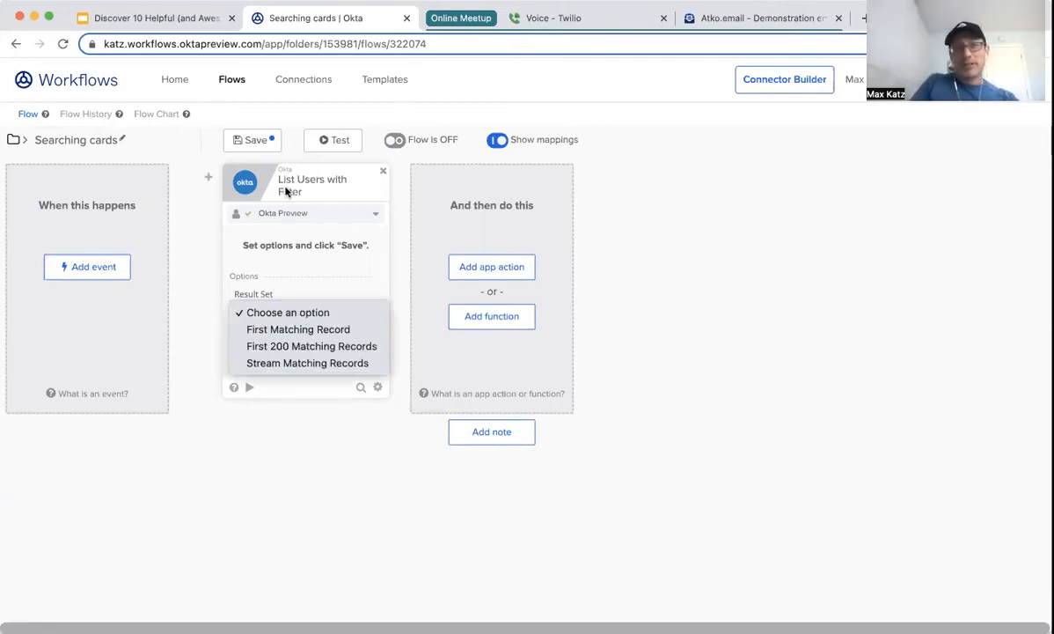
{"action": "left_click", "coordinate": [298, 363]}
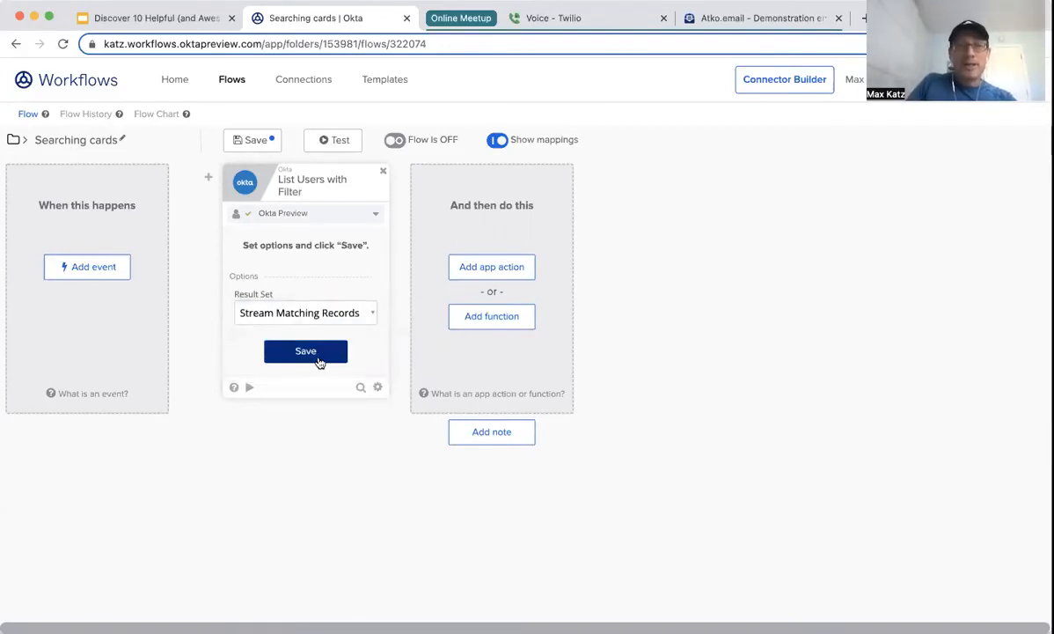
{"action": "left_click", "coordinate": [319, 363]}
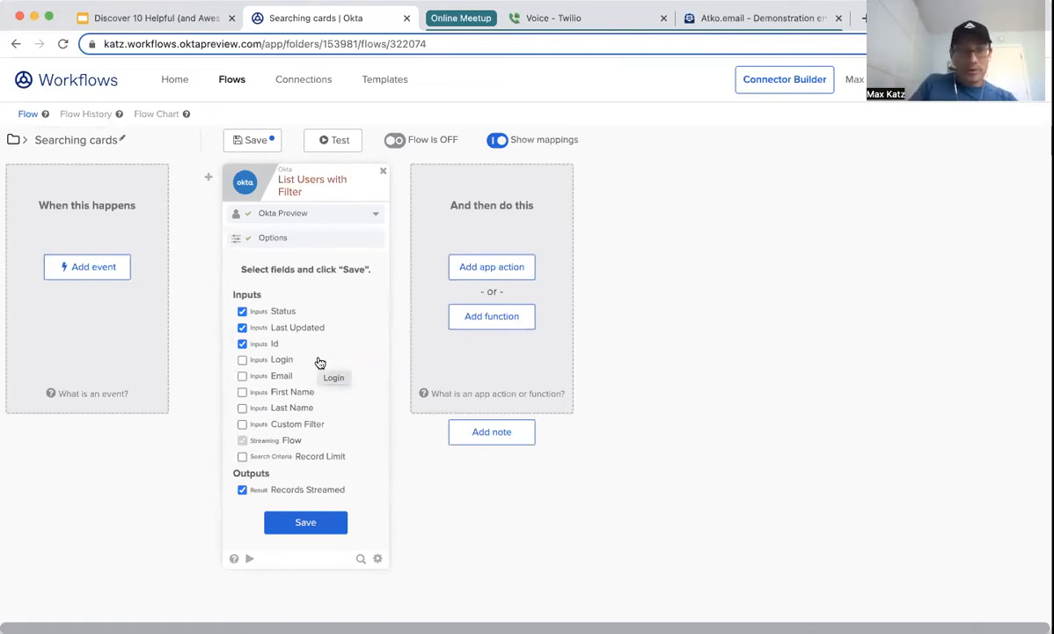
{"action": "left_click", "coordinate": [308, 525]}
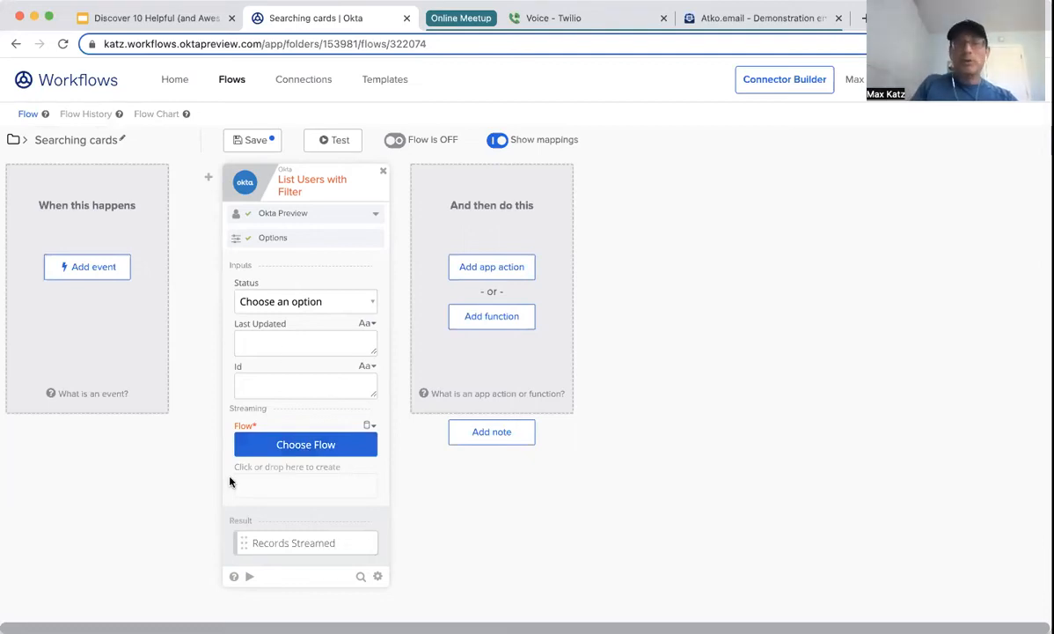
{"action": "left_click", "coordinate": [254, 140]}
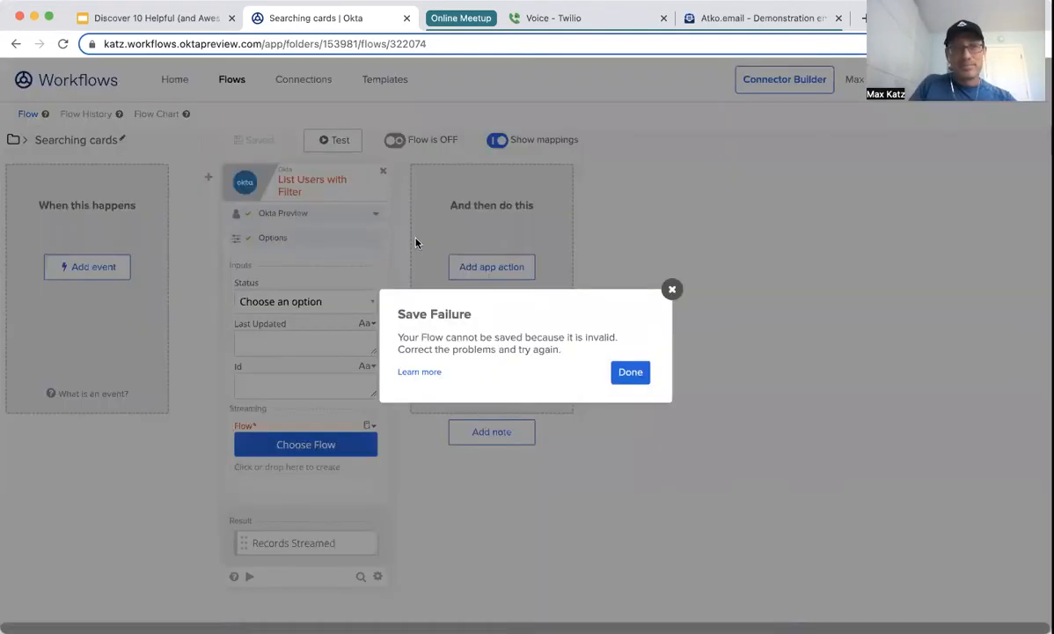
{"action": "left_click", "coordinate": [634, 371]}
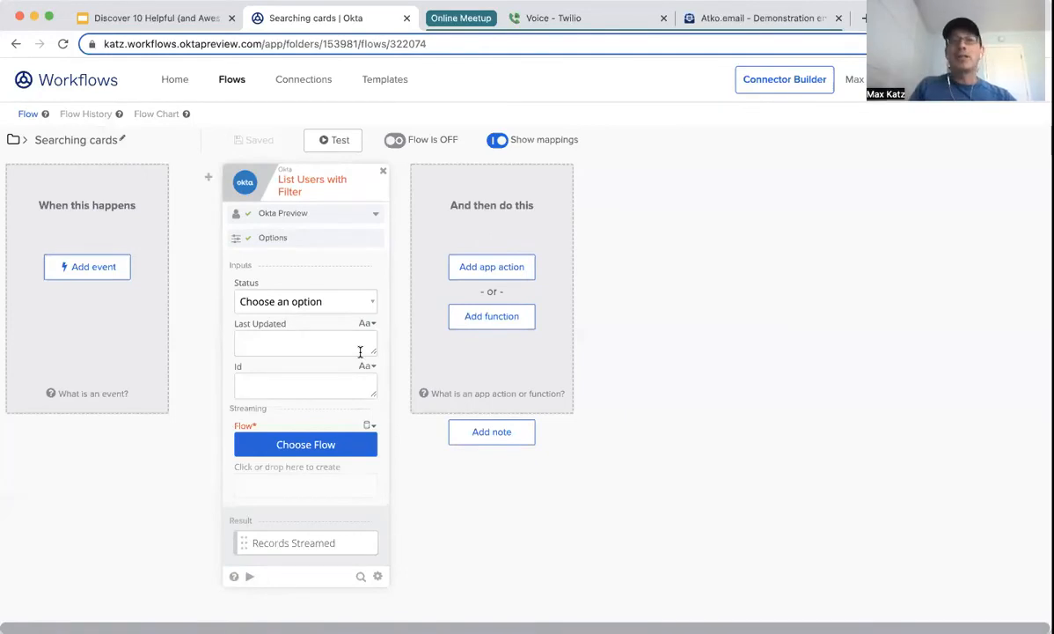
Step: Set the List Users with Filter card's Result Set to First 200 Matching Records and save its default input and output fields
{"action": "left_click", "coordinate": [283, 234]}
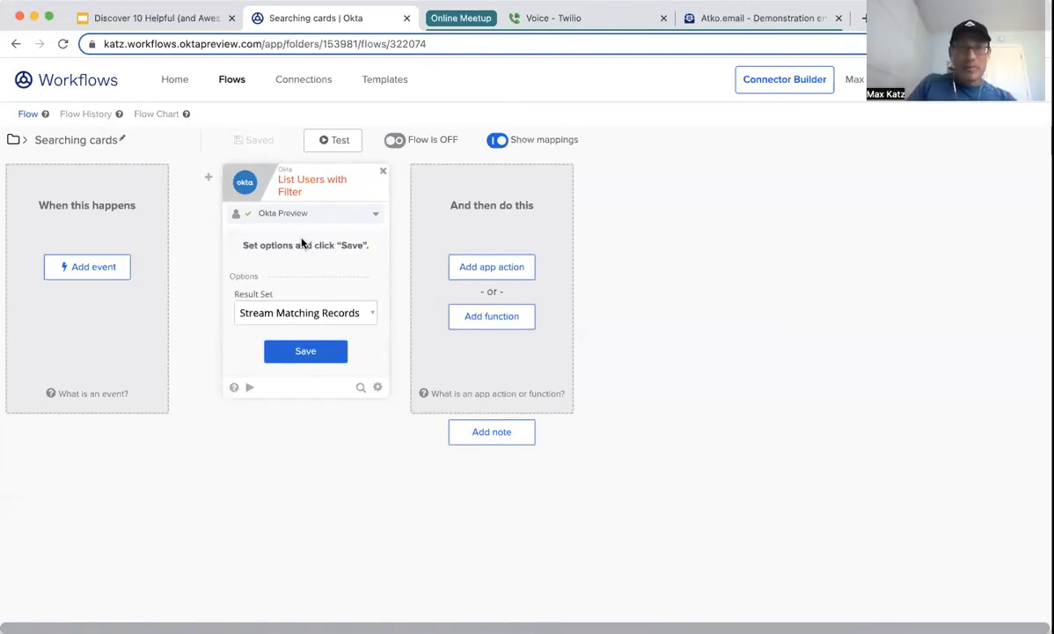
{"action": "left_click", "coordinate": [323, 308]}
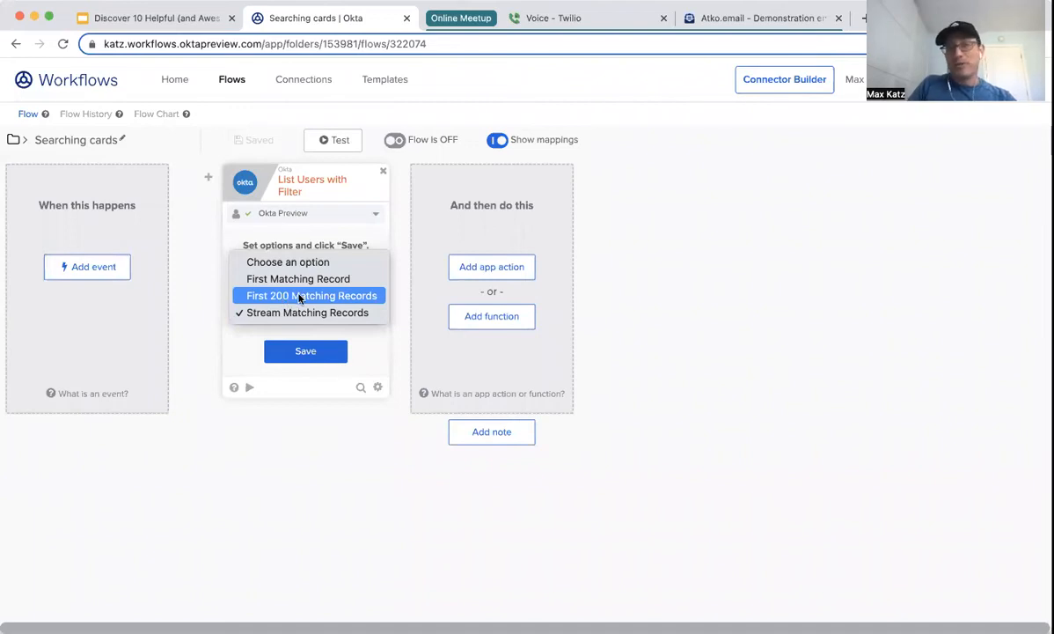
{"action": "left_click", "coordinate": [299, 297]}
{"action": "left_click", "coordinate": [308, 357]}
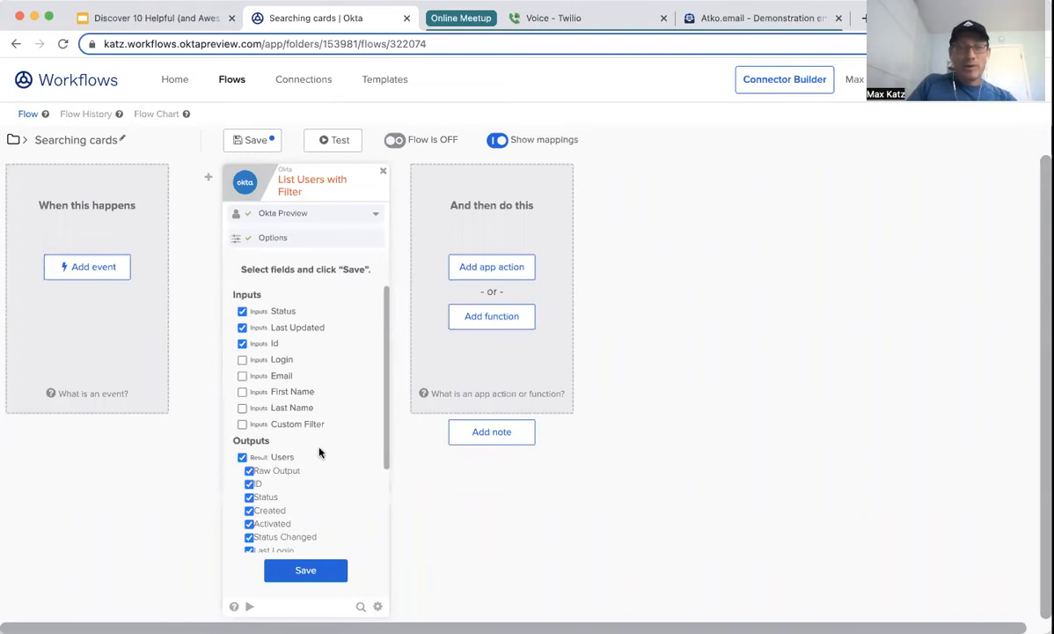
{"action": "scroll", "coordinate": [326, 462], "scroll_direction": "down", "scroll_amount": 3}
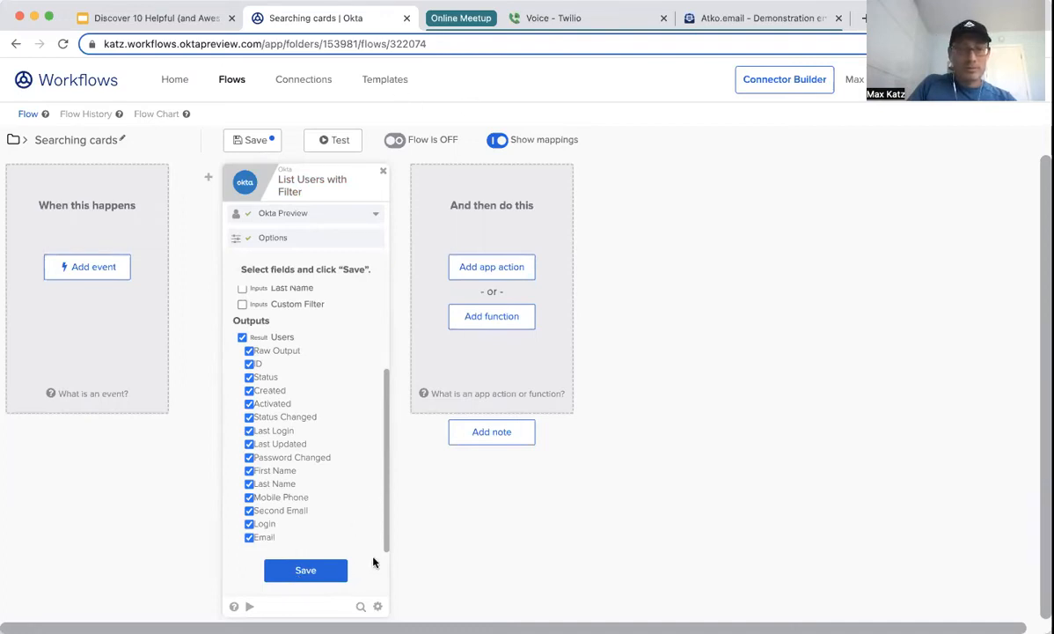
{"action": "left_click", "coordinate": [288, 570]}
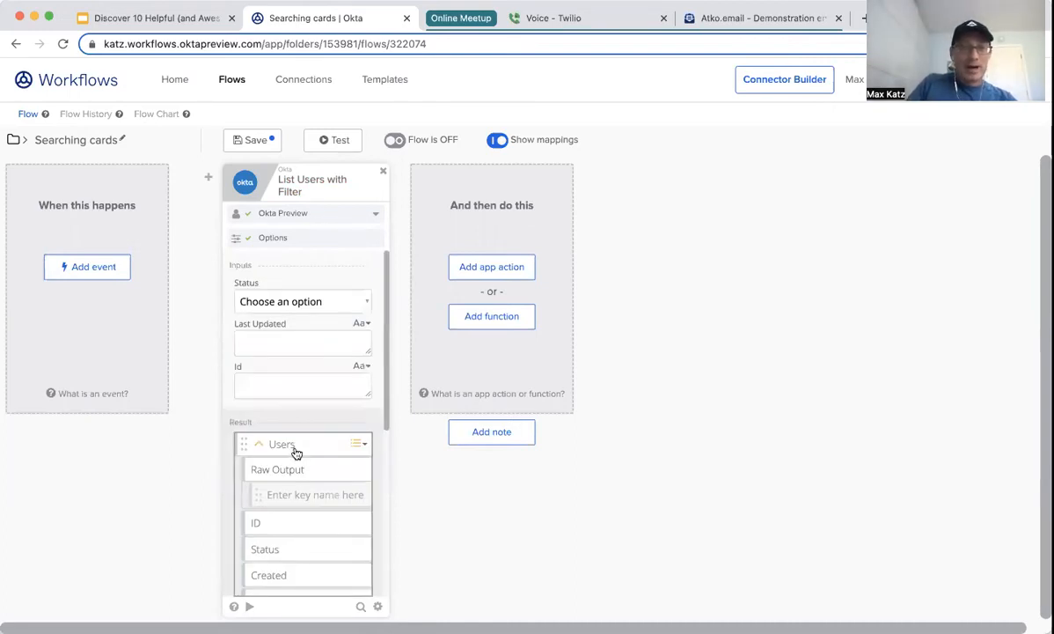
{"action": "scroll", "coordinate": [294, 447], "scroll_direction": "down", "scroll_amount": 1}
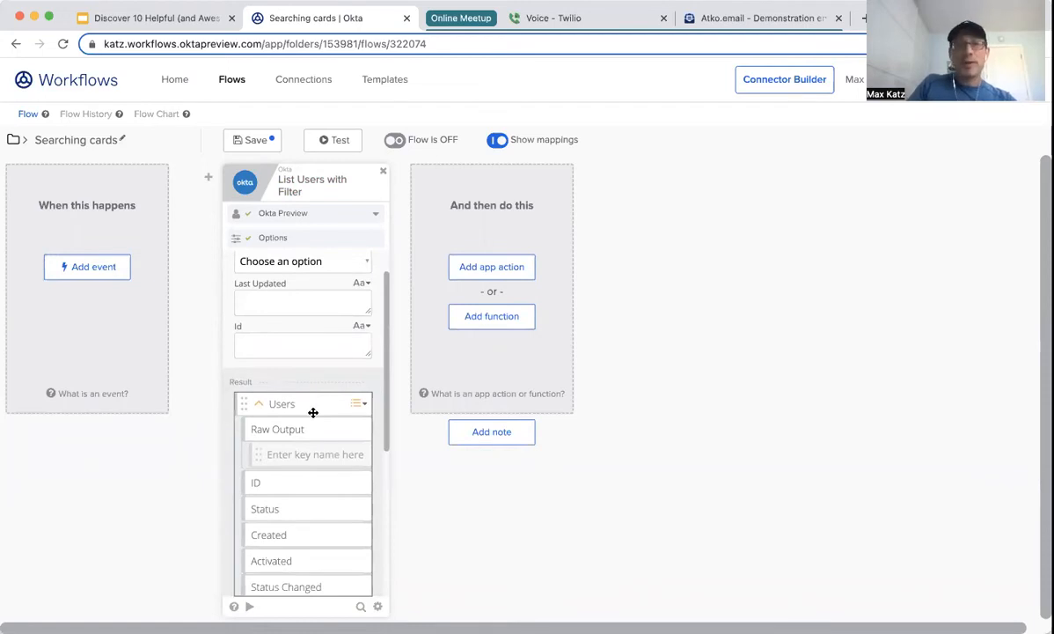
{"action": "scroll", "coordinate": [291, 484], "scroll_direction": "down", "scroll_amount": 5}
{"action": "left_click", "coordinate": [249, 606]}
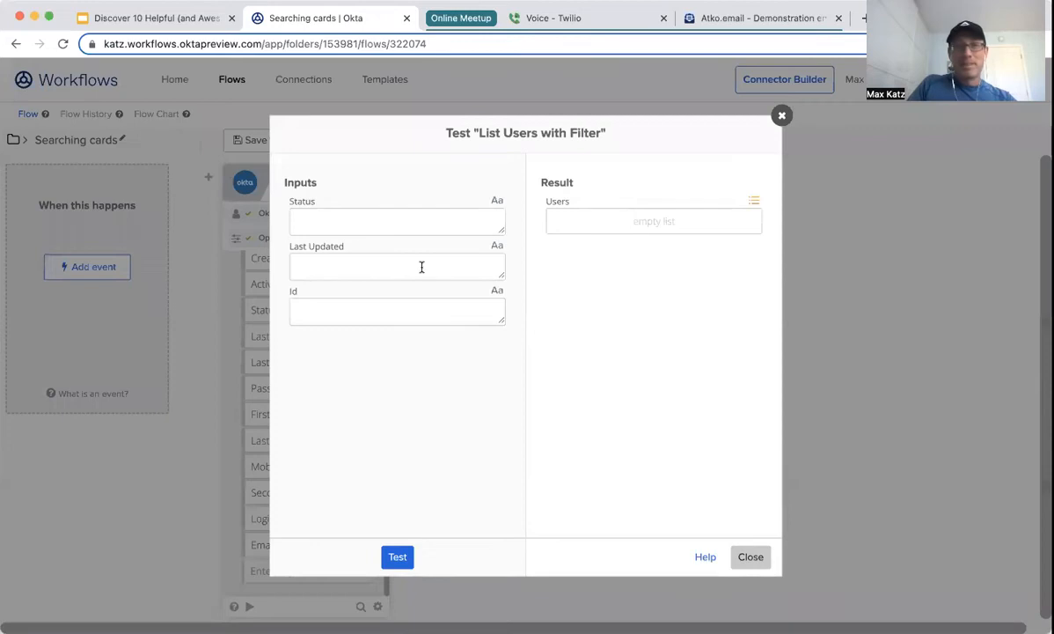
{"action": "left_click", "coordinate": [744, 558]}
Step: Set the List Users with Filter card's Status to ACTIVE and run a test of the card alone
{"action": "scroll", "coordinate": [290, 343], "scroll_direction": "up", "scroll_amount": 5}
{"action": "left_click", "coordinate": [305, 304]}
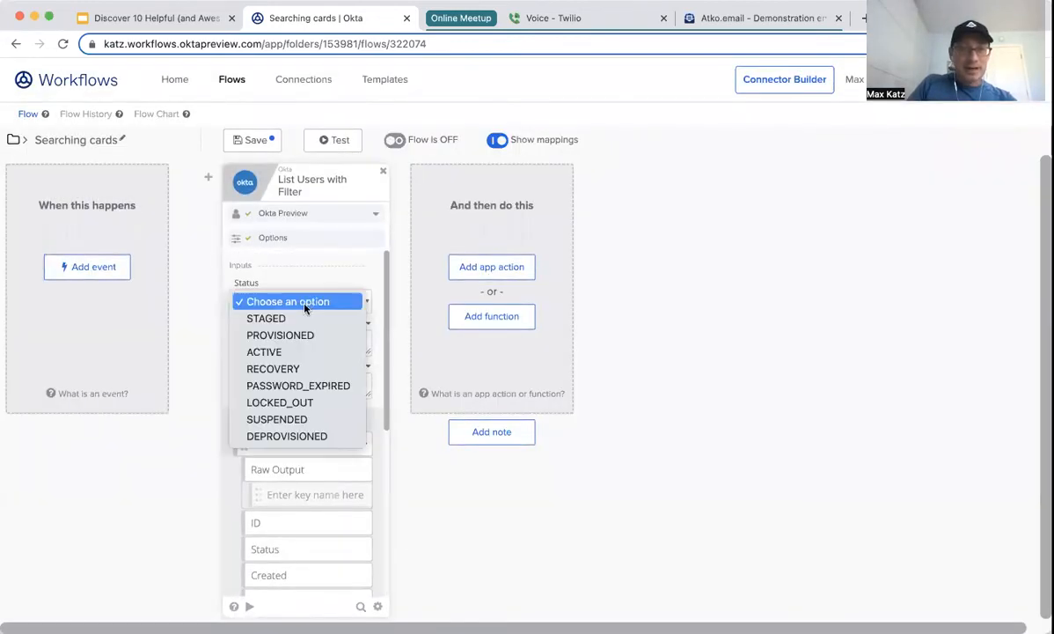
{"action": "left_click", "coordinate": [291, 561]}
{"action": "left_click", "coordinate": [249, 606]}
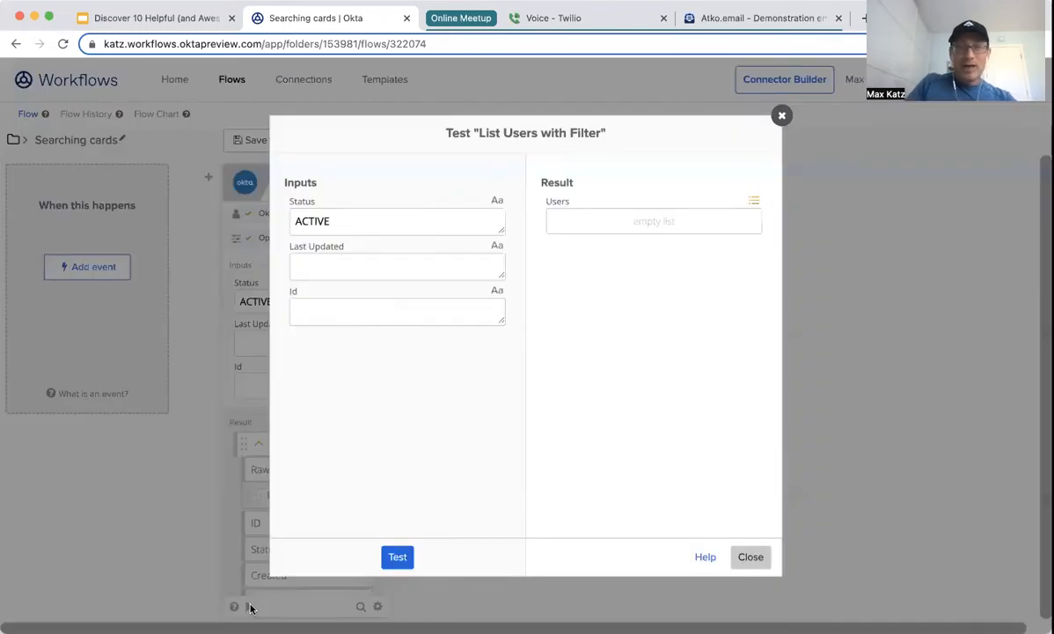
{"action": "left_click", "coordinate": [398, 557]}
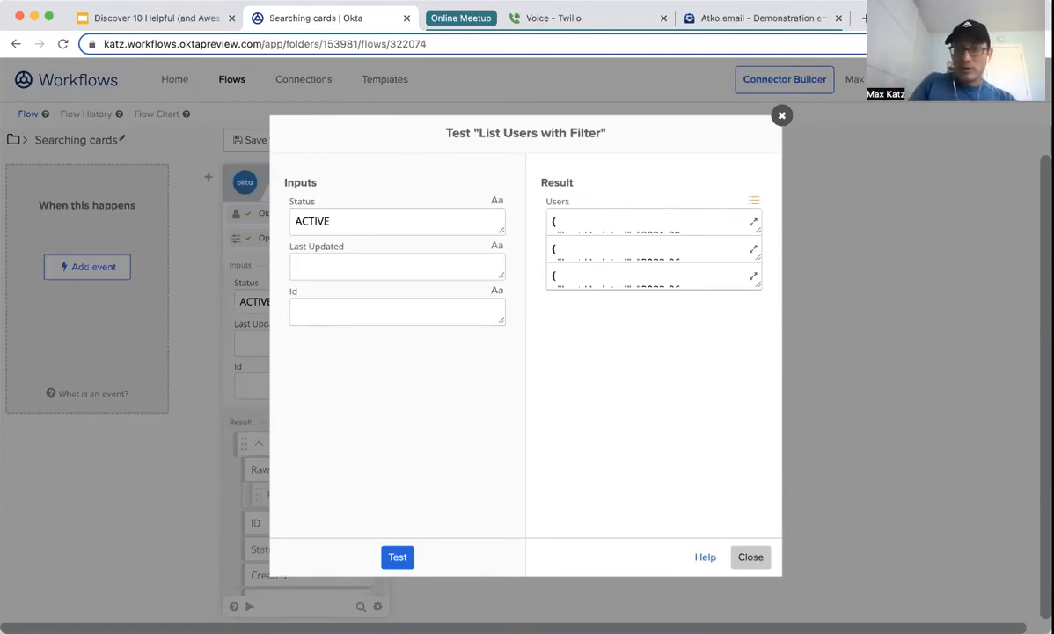
Step: Review the List Users with Filter card's Result Set choices, keep First 200 Matching Records with the default fields, and save the flow
{"action": "left_click", "coordinate": [752, 559]}
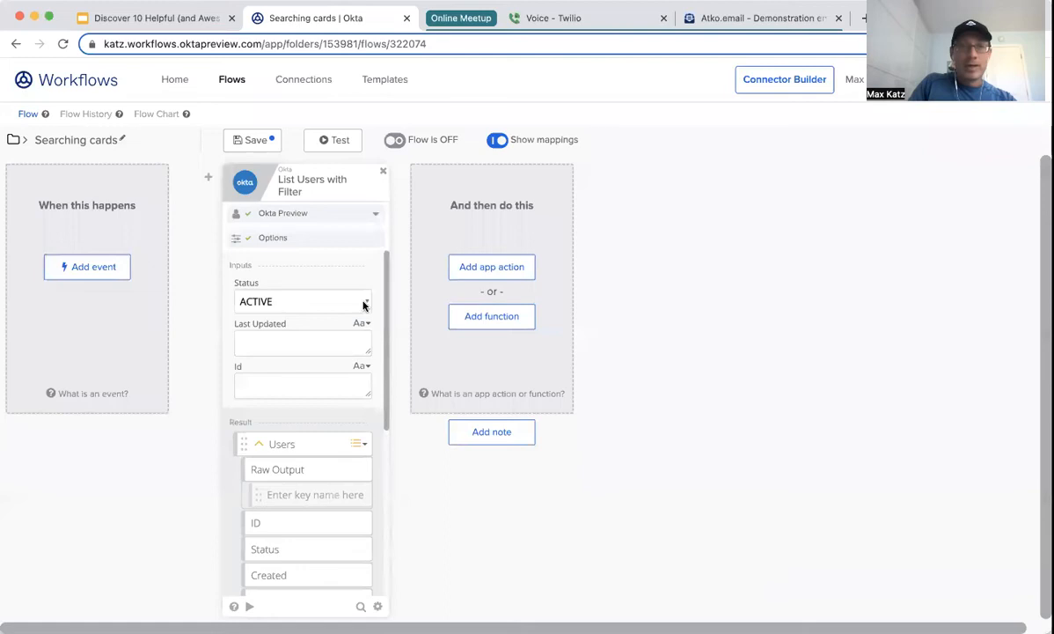
{"action": "left_click", "coordinate": [300, 238]}
{"action": "left_click", "coordinate": [304, 311]}
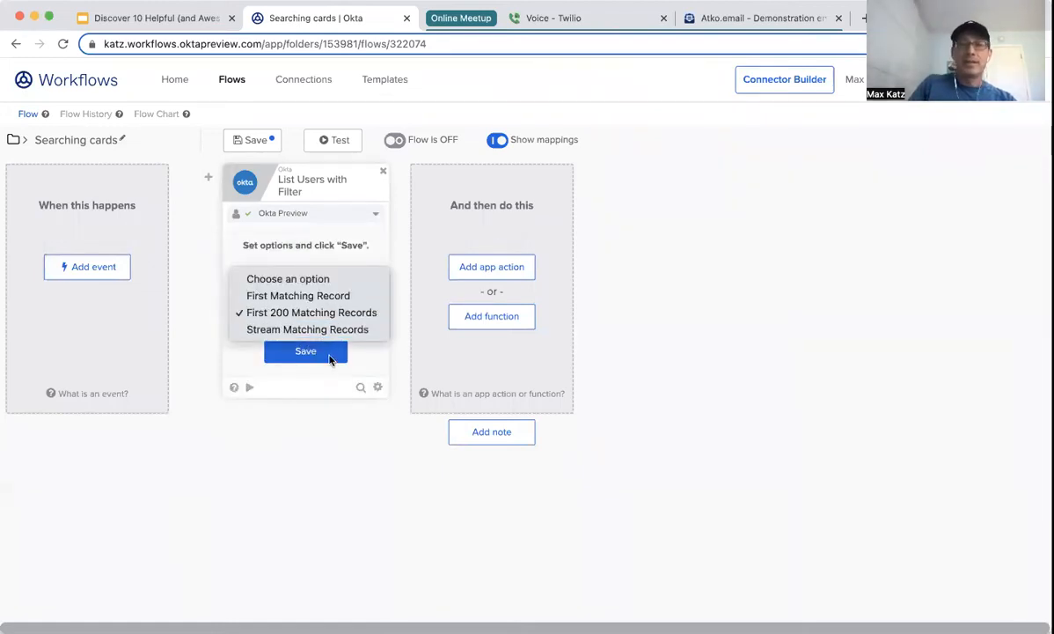
{"action": "left_click", "coordinate": [330, 359]}
{"action": "left_click", "coordinate": [320, 357]}
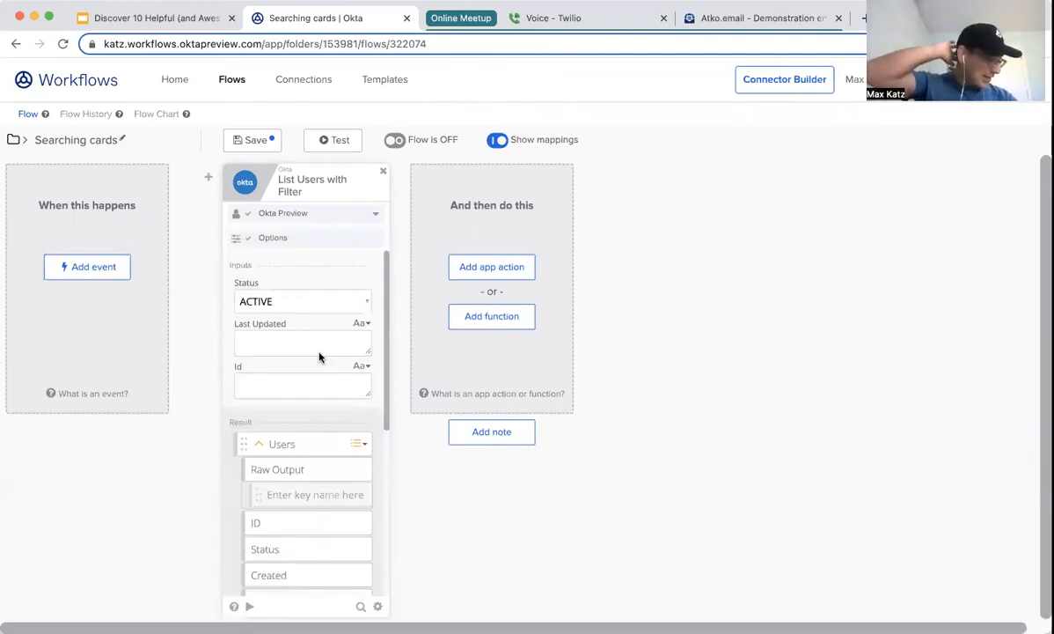
{"action": "left_click", "coordinate": [255, 143]}
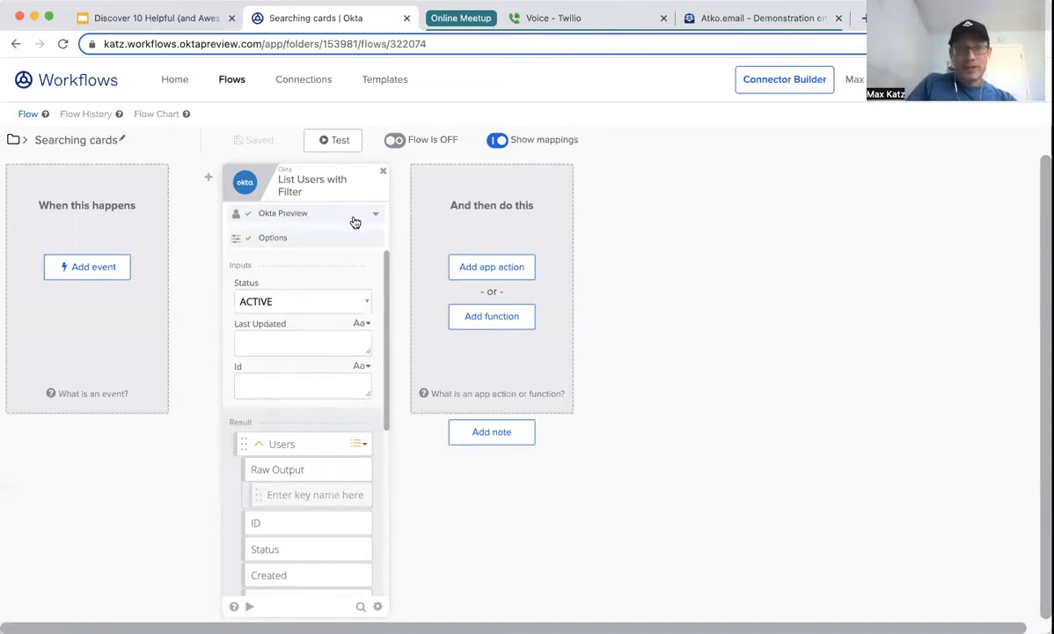
Step: Open the list of connections and examine which flows use the Okta Preview connection
{"action": "left_click", "coordinate": [300, 79]}
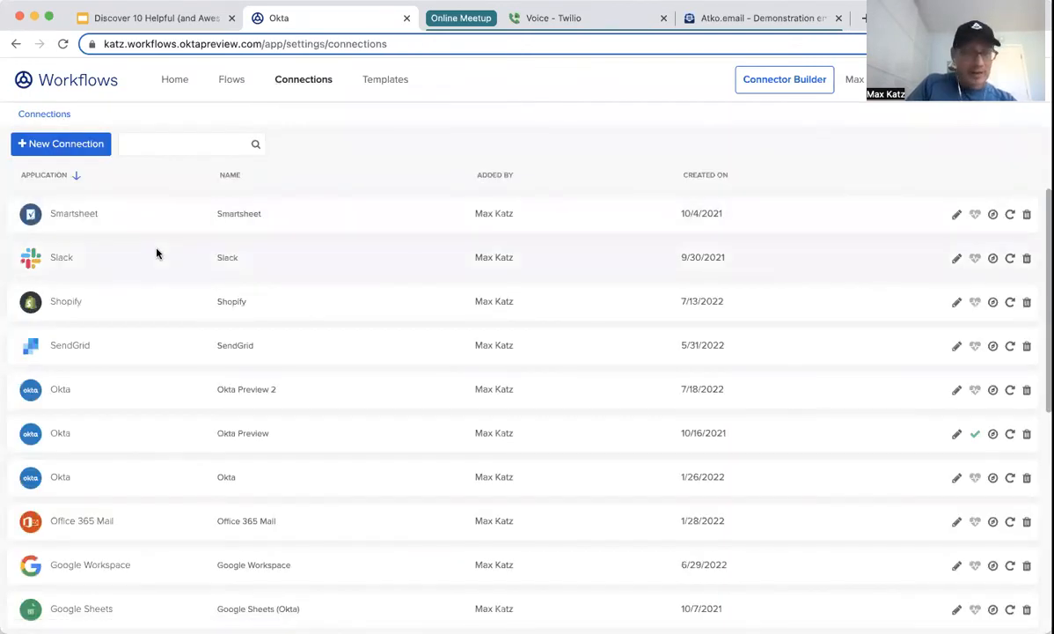
{"action": "scroll", "coordinate": [155, 251], "scroll_direction": "down", "scroll_amount": 8}
{"action": "scroll", "coordinate": [156, 253], "scroll_direction": "up", "scroll_amount": 5}
{"action": "scroll", "coordinate": [156, 254], "scroll_direction": "up", "scroll_amount": 3}
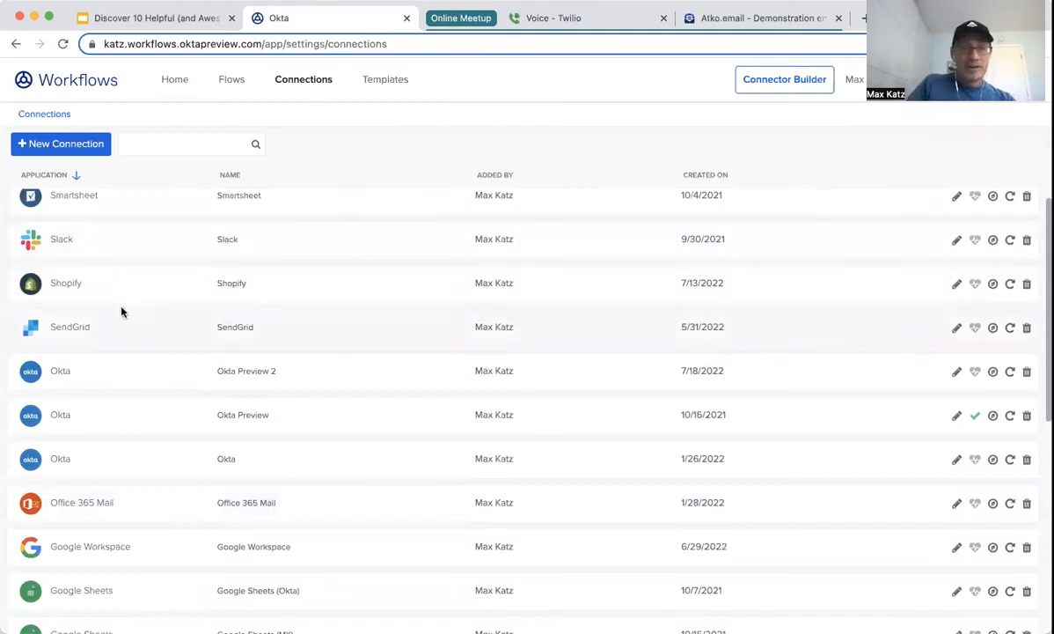
{"action": "scroll", "coordinate": [121, 307], "scroll_direction": "up", "scroll_amount": 1}
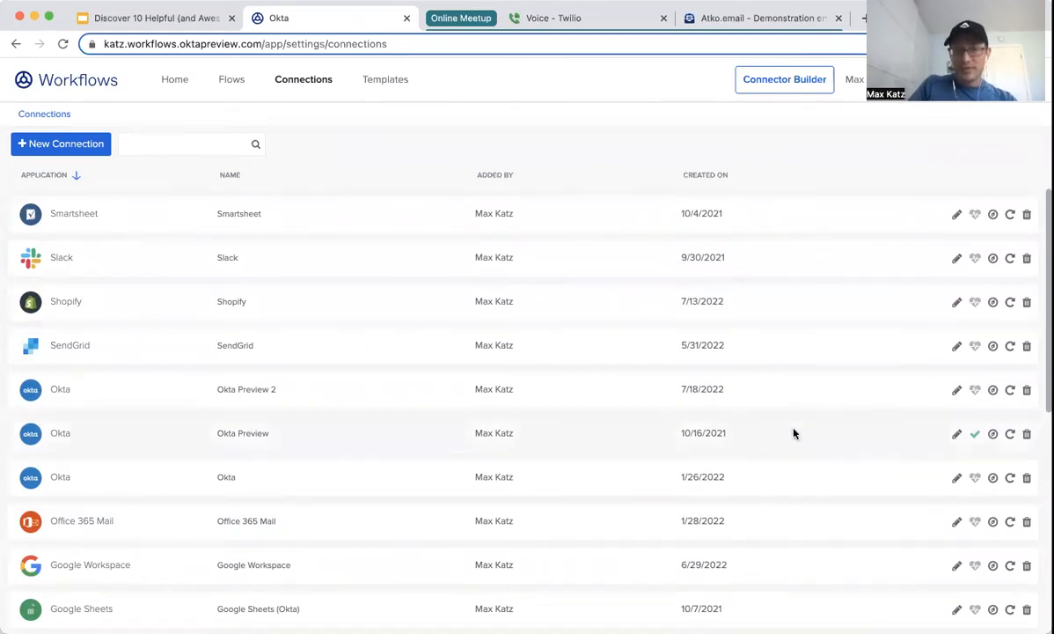
{"action": "left_click", "coordinate": [993, 434]}
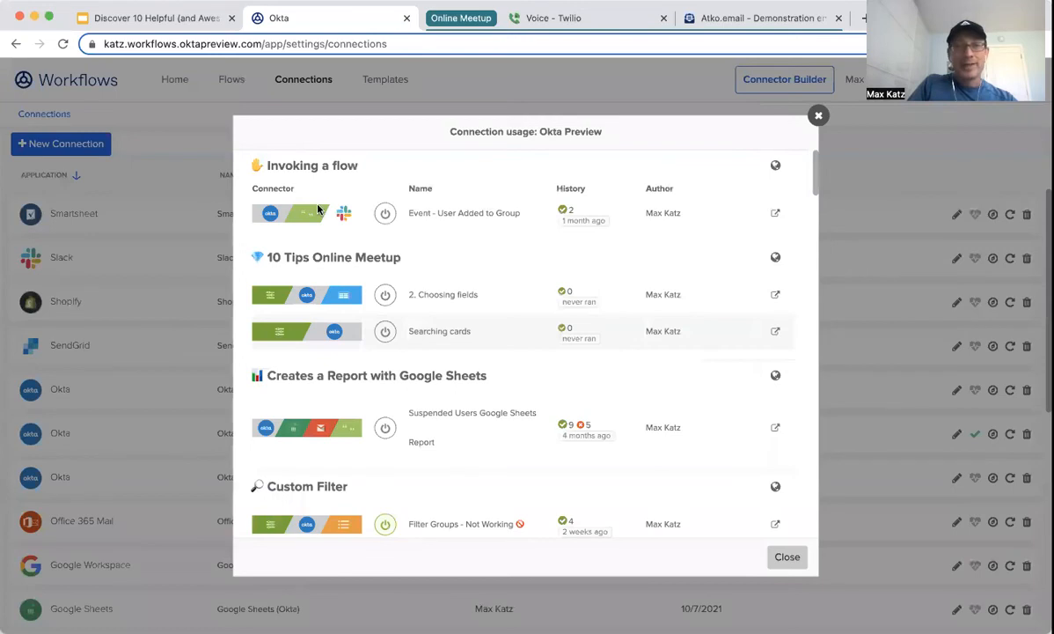
{"action": "scroll", "coordinate": [398, 207], "scroll_direction": "down", "scroll_amount": 3}
{"action": "scroll", "coordinate": [398, 208], "scroll_direction": "down", "scroll_amount": 2}
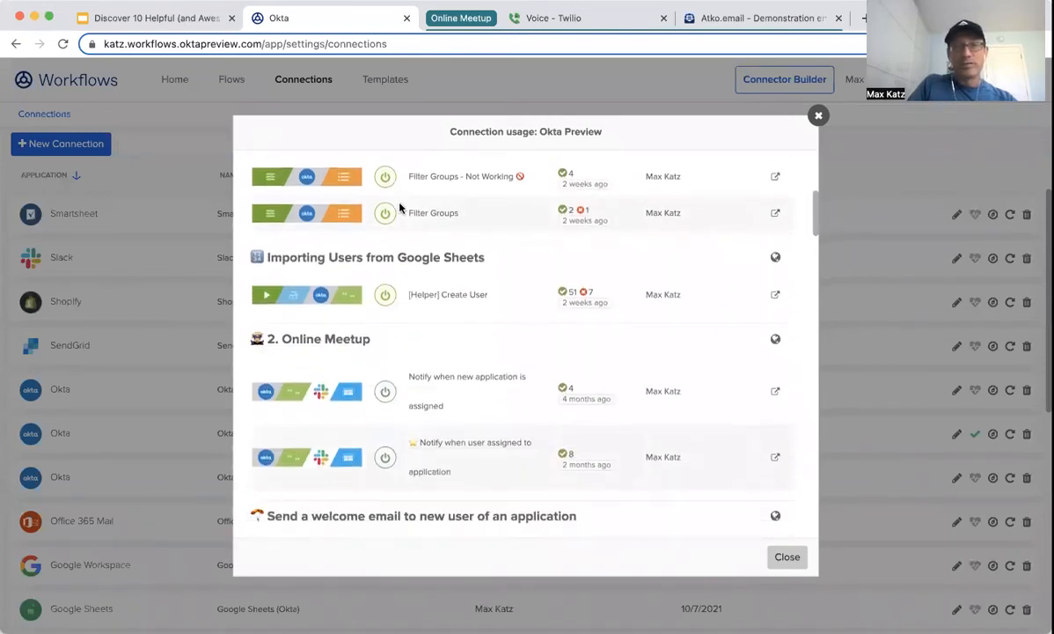
{"action": "scroll", "coordinate": [399, 207], "scroll_direction": "down", "scroll_amount": 7}
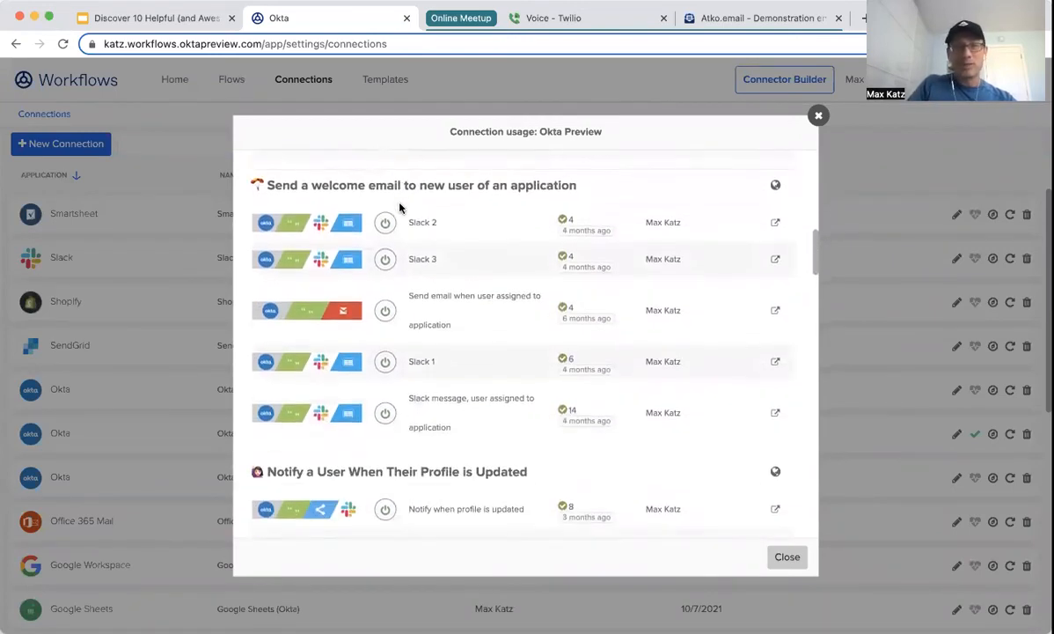
{"action": "scroll", "coordinate": [399, 208], "scroll_direction": "down", "scroll_amount": 10}
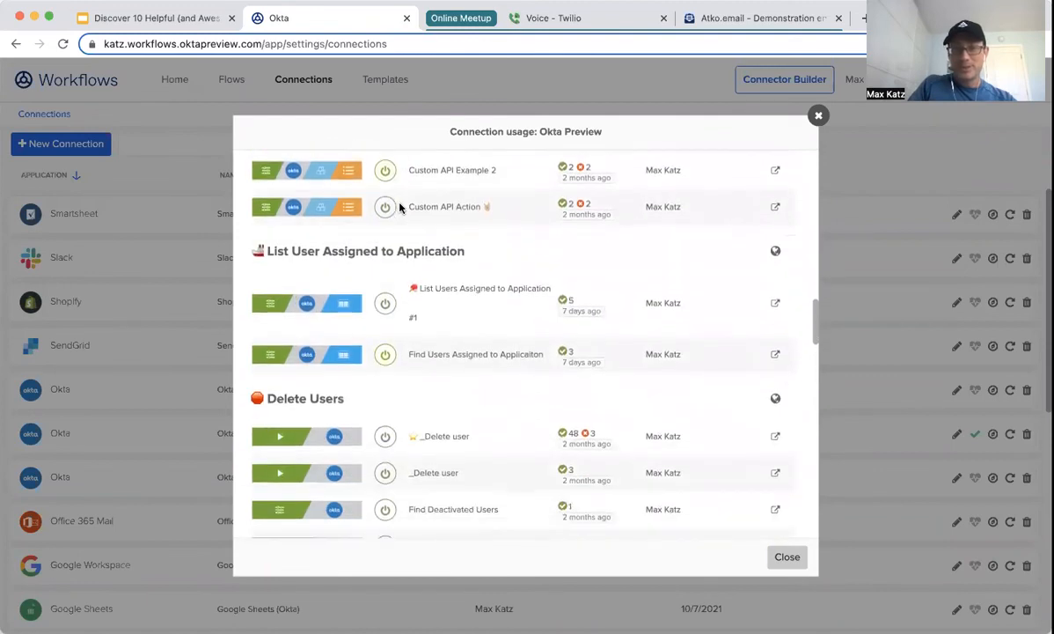
{"action": "scroll", "coordinate": [399, 208], "scroll_direction": "down", "scroll_amount": 12}
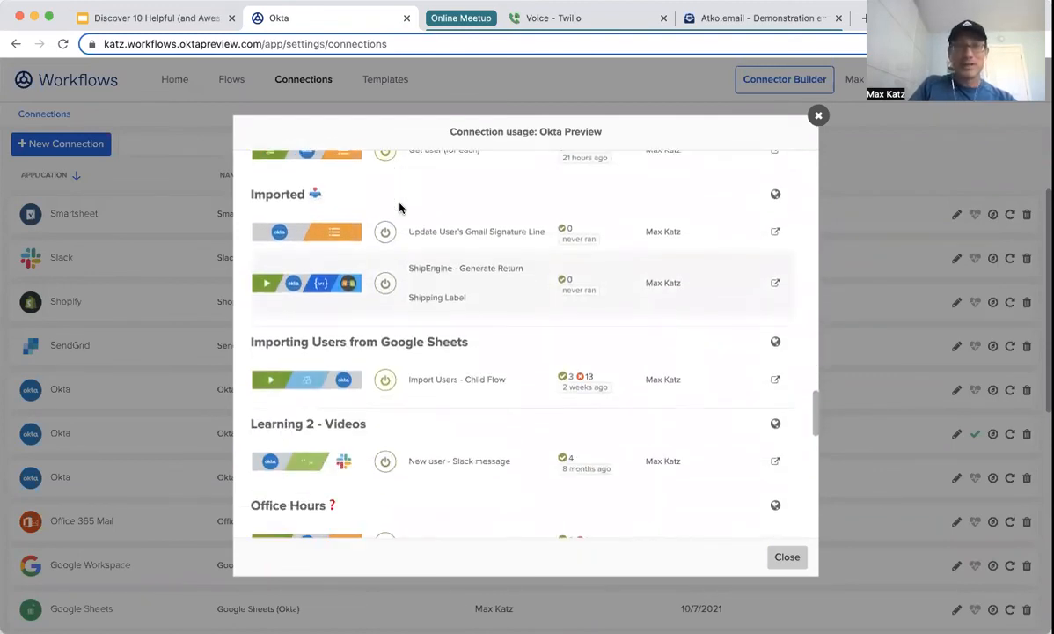
{"action": "scroll", "coordinate": [399, 208], "scroll_direction": "down", "scroll_amount": 8}
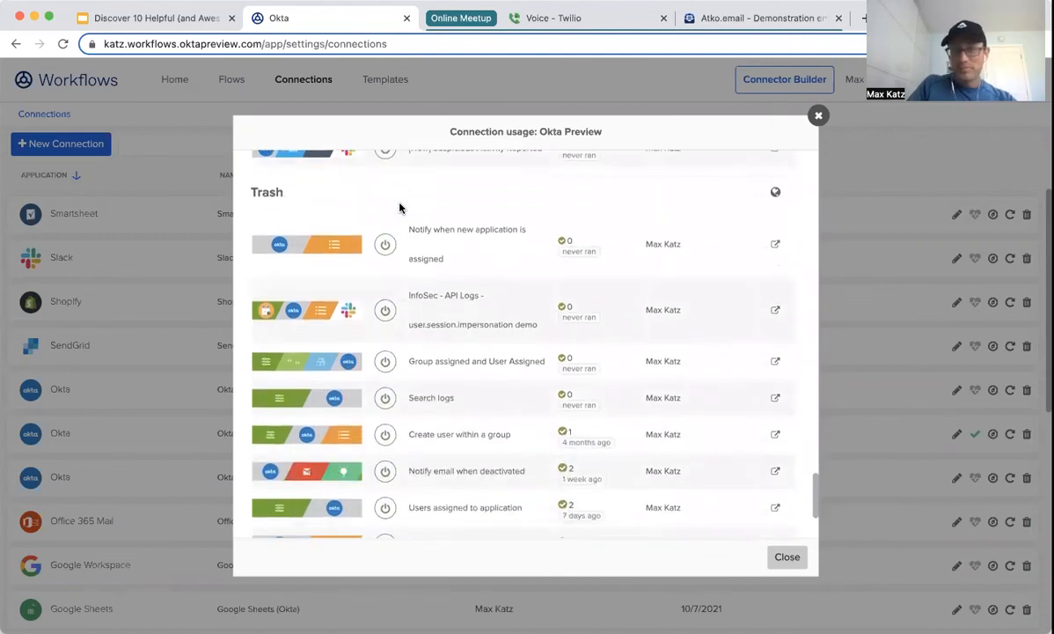
{"action": "left_click", "coordinate": [819, 117]}
{"action": "left_click", "coordinate": [305, 80]}
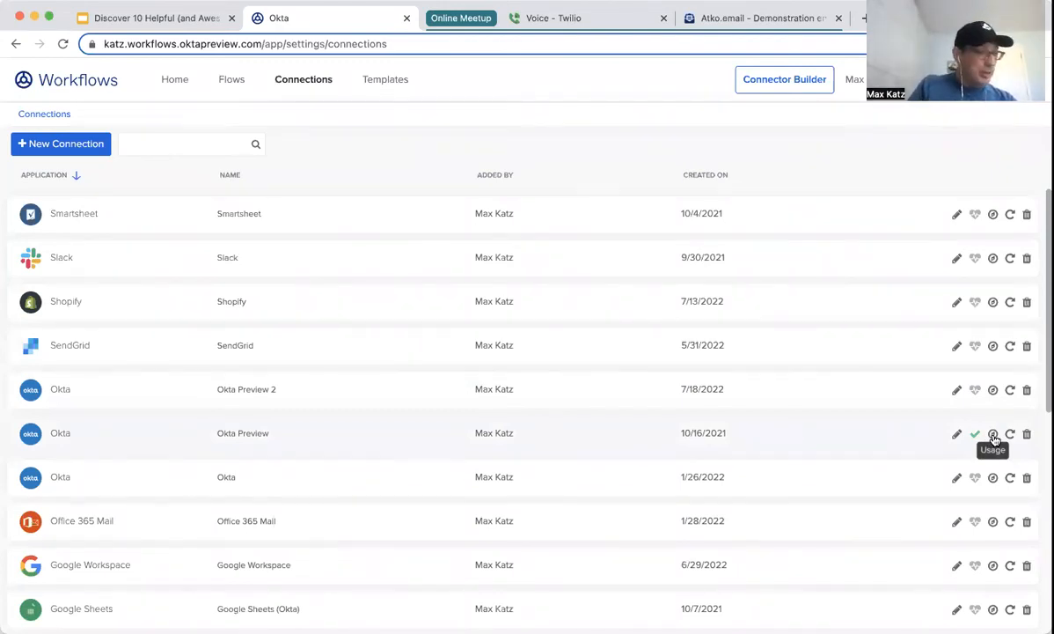
Step: Return to the flow list and look at the export options for the first flow and the Backup with Name folder
{"action": "left_click", "coordinate": [229, 82]}
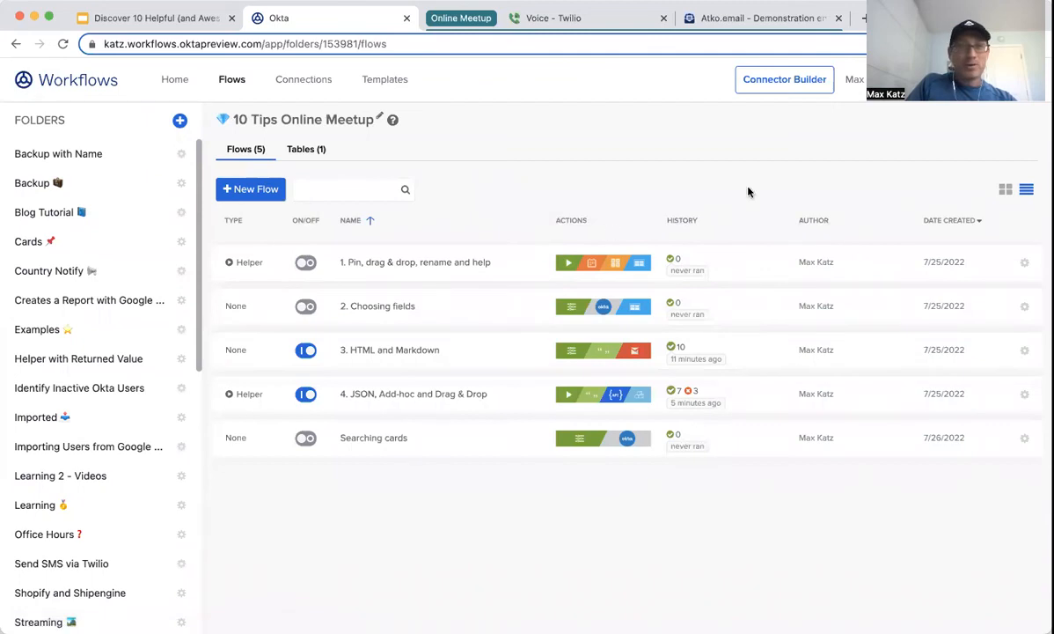
{"action": "left_click", "coordinate": [1025, 262]}
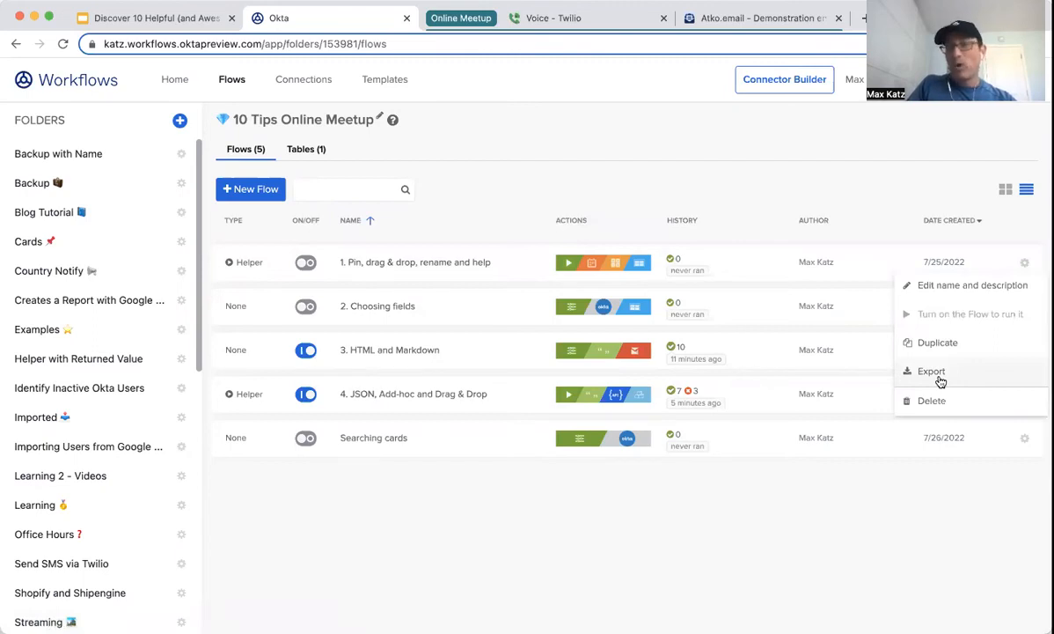
{"action": "left_click", "coordinate": [619, 115]}
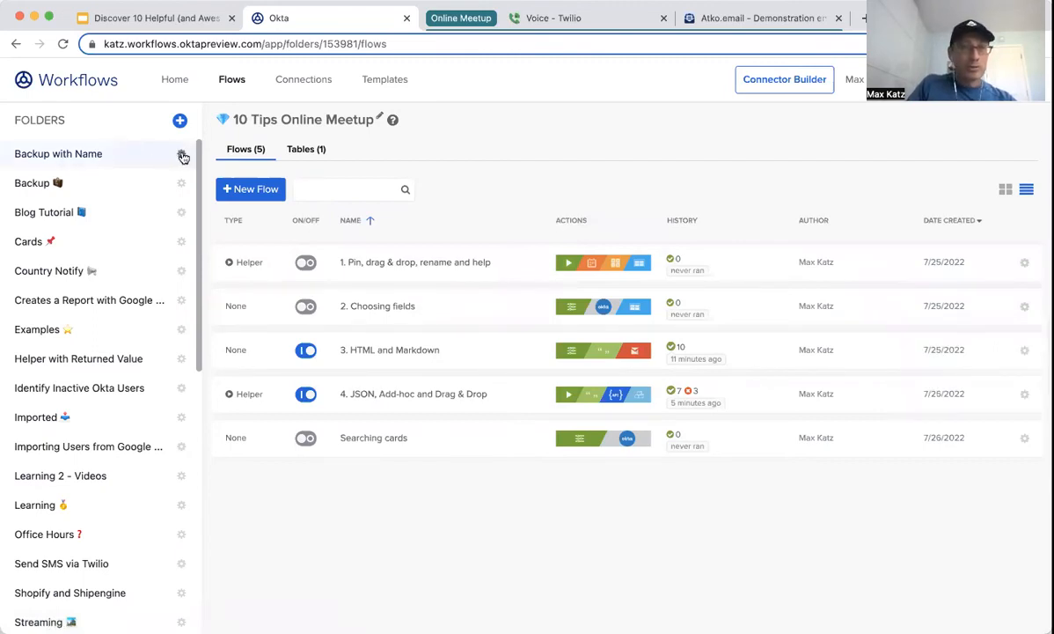
{"action": "left_click", "coordinate": [182, 155]}
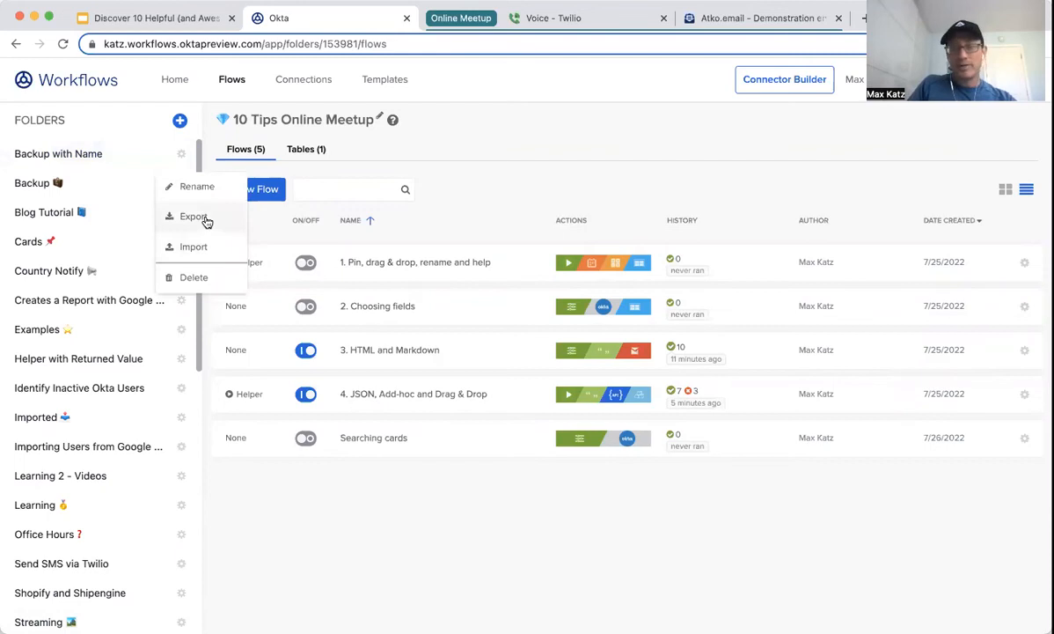
{"action": "left_click", "coordinate": [510, 151]}
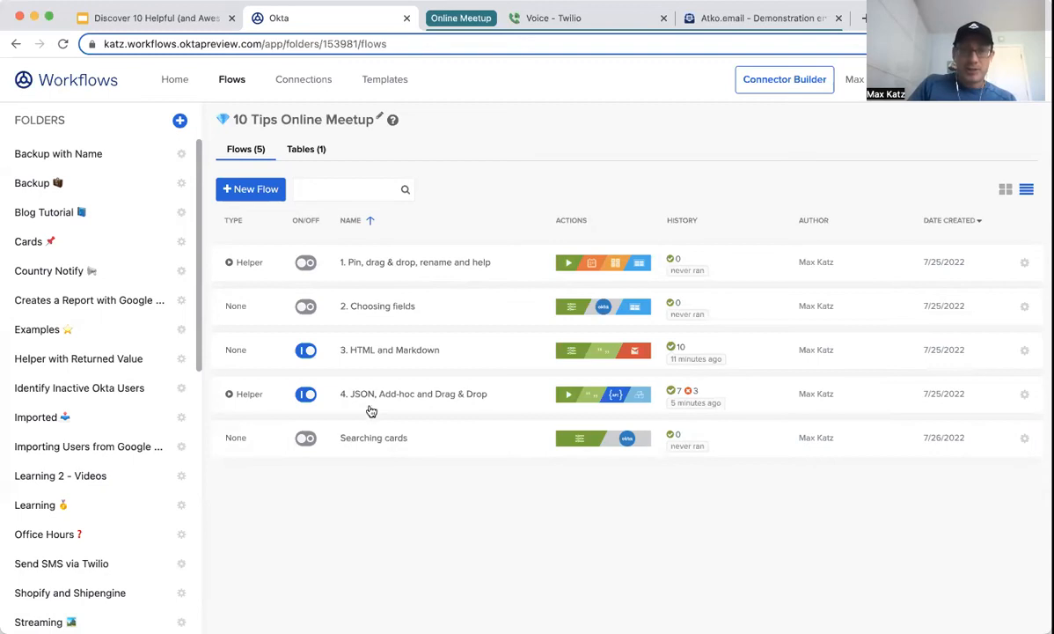
Step: Open the Searching cards flow and check the connections available to its List Users with Filter card, keeping Okta Preview
{"action": "left_click", "coordinate": [375, 440]}
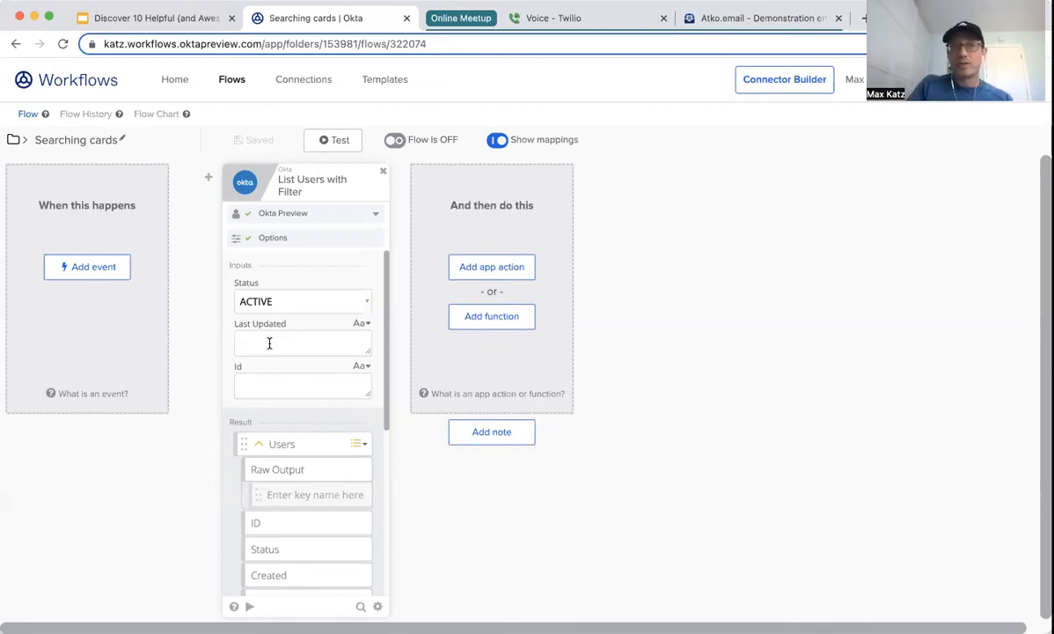
{"action": "left_click", "coordinate": [361, 219]}
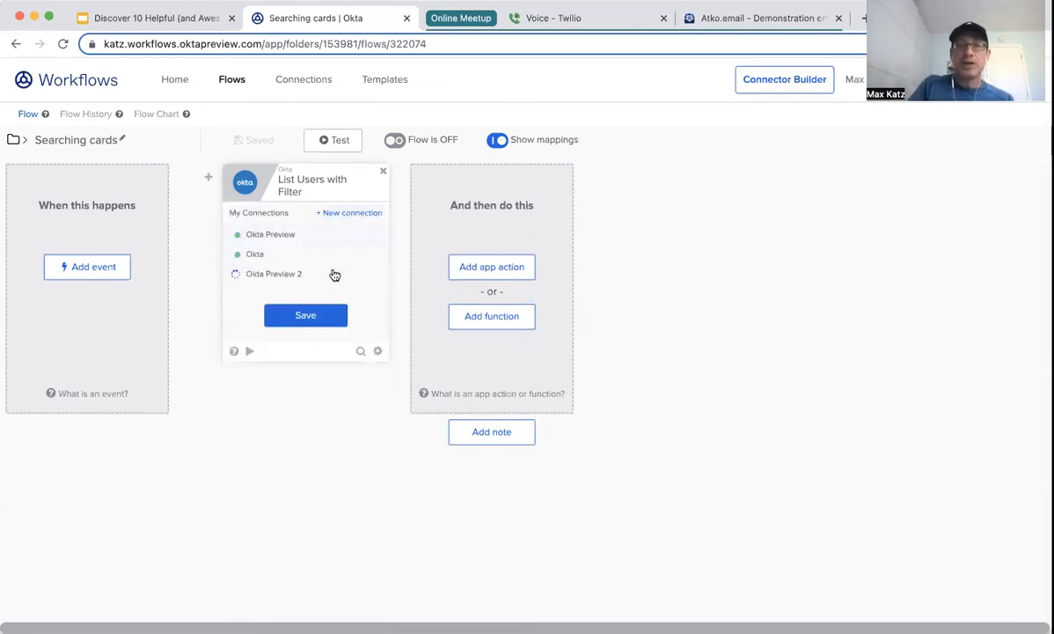
{"action": "left_click", "coordinate": [322, 317]}
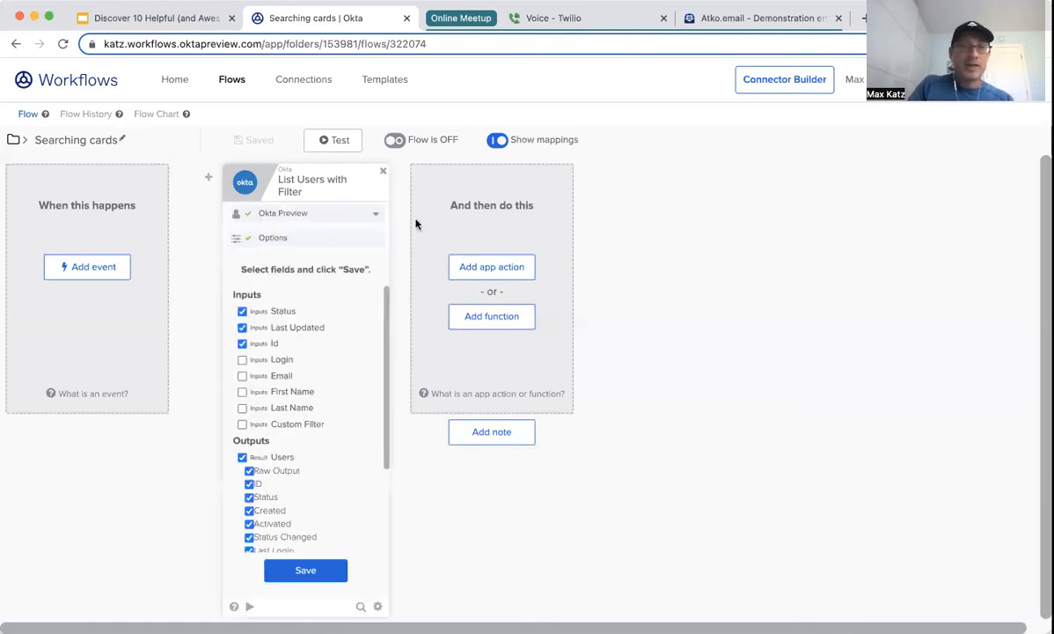
Step: Go back to the flow list and look through the folder names that use emojis
{"action": "left_click", "coordinate": [231, 79]}
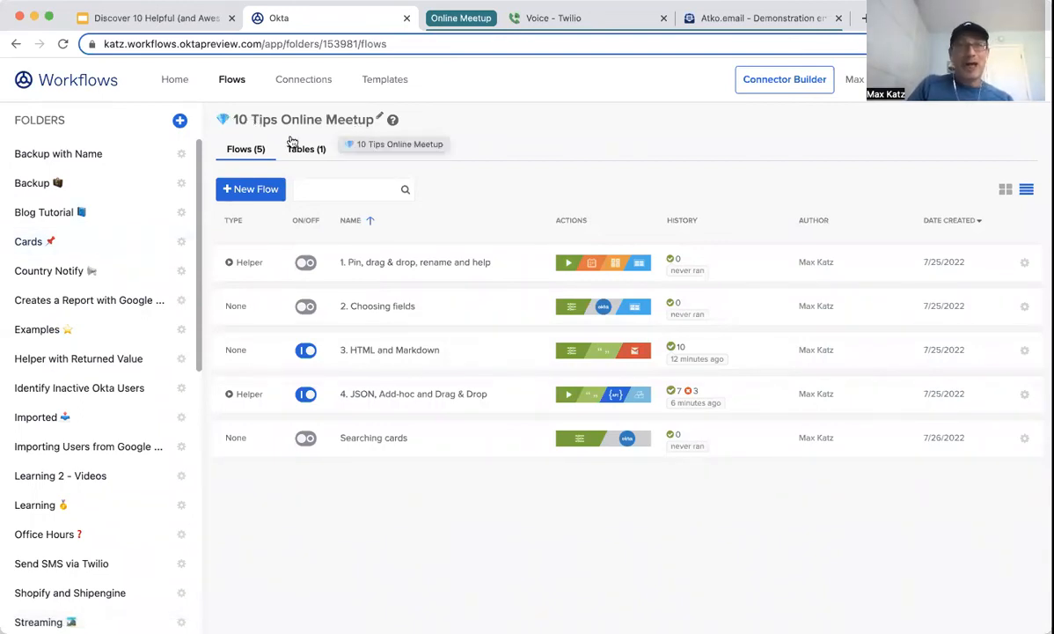
{"action": "scroll", "coordinate": [129, 276], "scroll_direction": "down", "scroll_amount": 3}
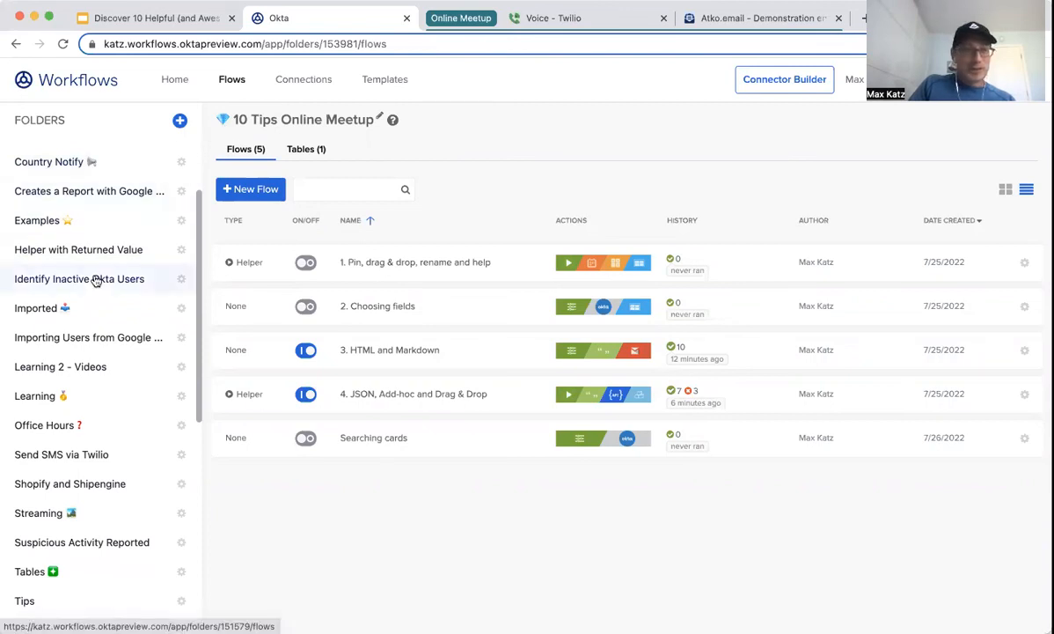
{"action": "scroll", "coordinate": [95, 279], "scroll_direction": "down", "scroll_amount": 8}
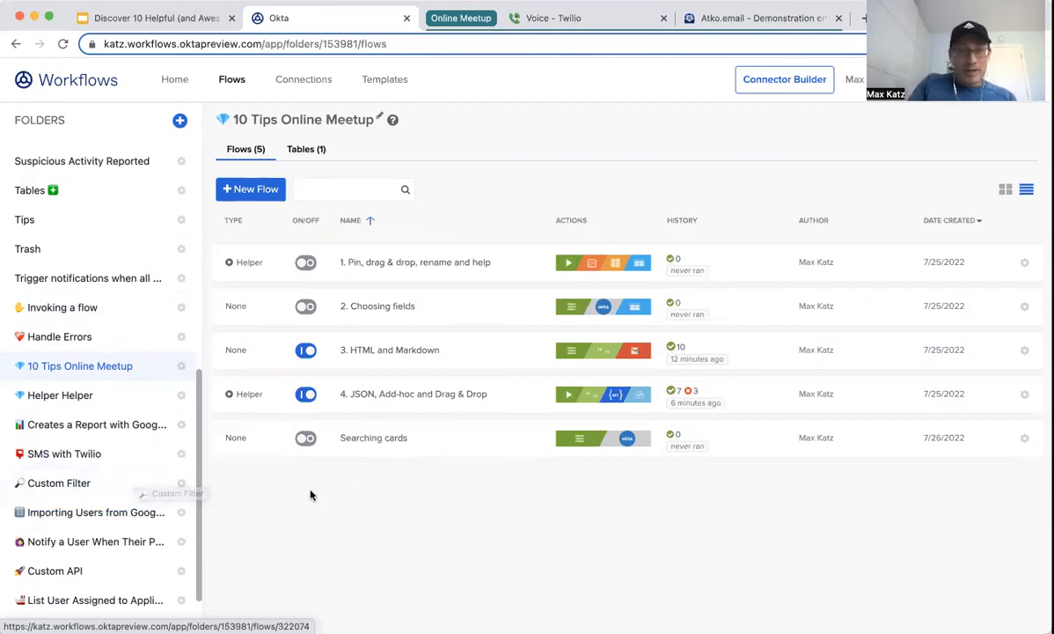
Step: Open the Searching cards flow, add a star emoji in front of its name, and save the new name
{"action": "left_click", "coordinate": [367, 441]}
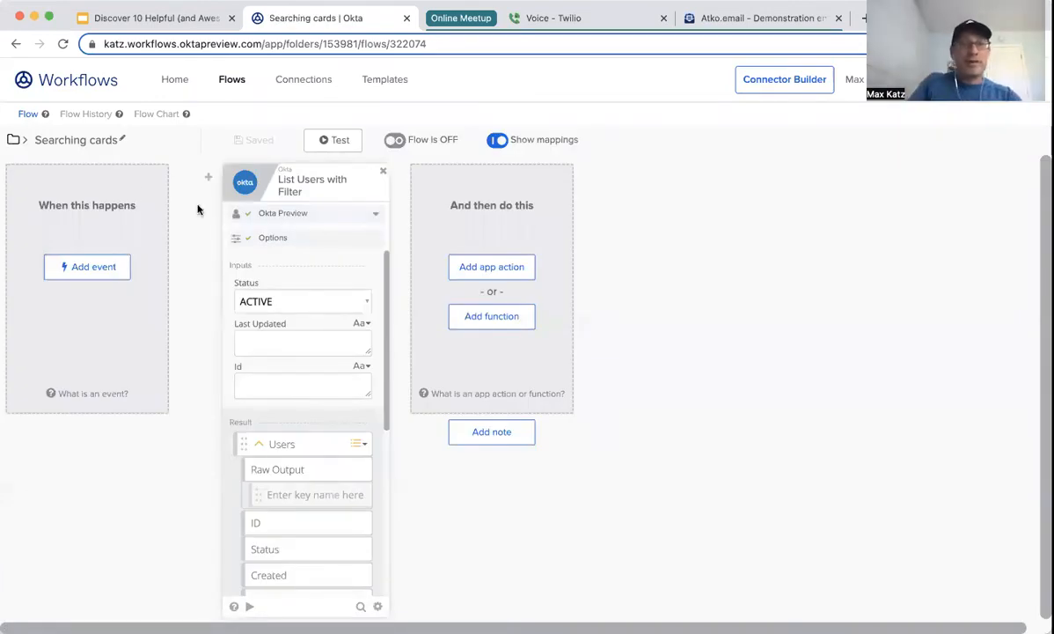
{"action": "left_click", "coordinate": [91, 141]}
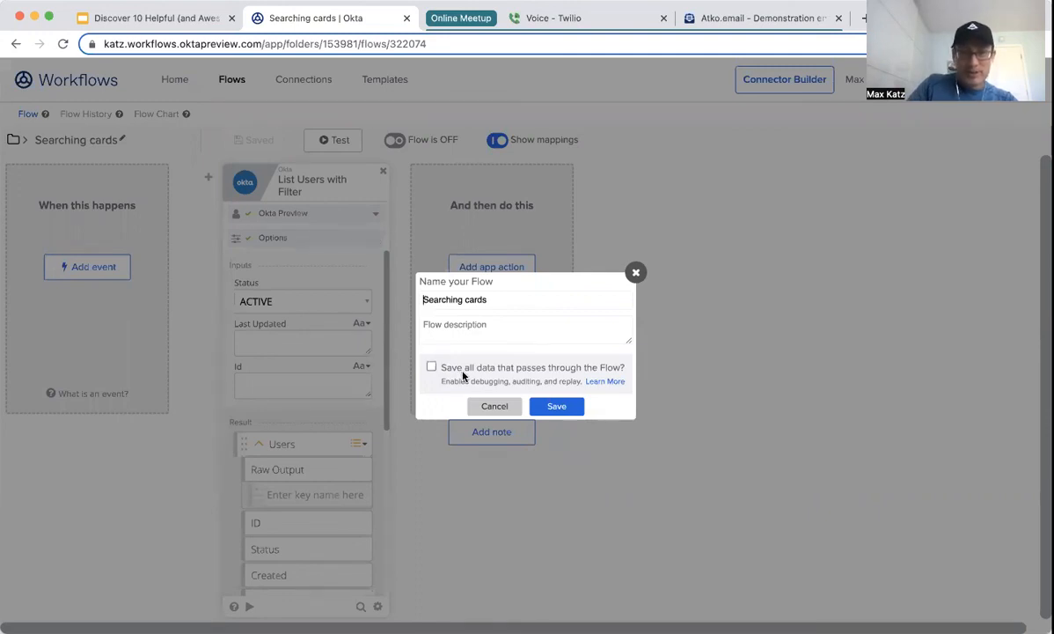
{"action": "key", "text": "super+v"}
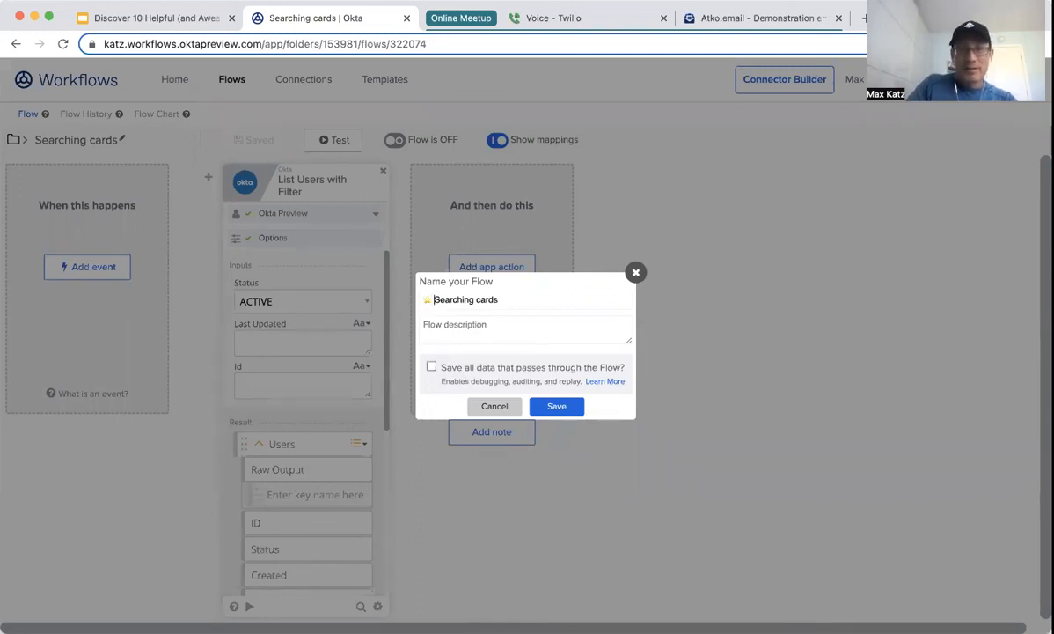
{"action": "left_click", "coordinate": [556, 407]}
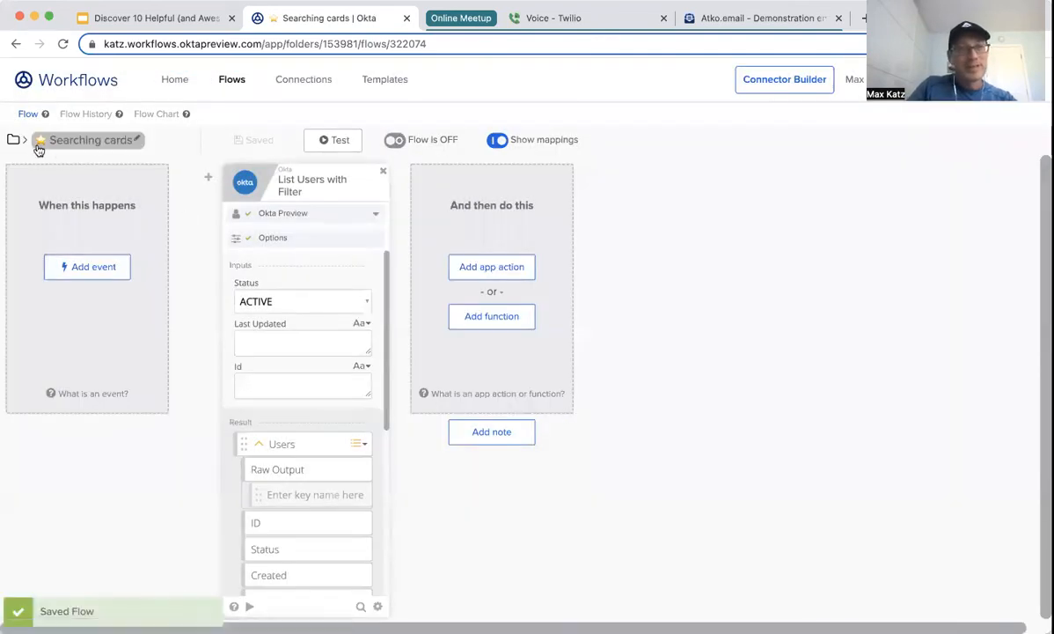
Step: Return to the flow list, then switch to the Google Slides presentation and show slide 4 with the resources and questions
{"action": "left_click", "coordinate": [231, 82]}
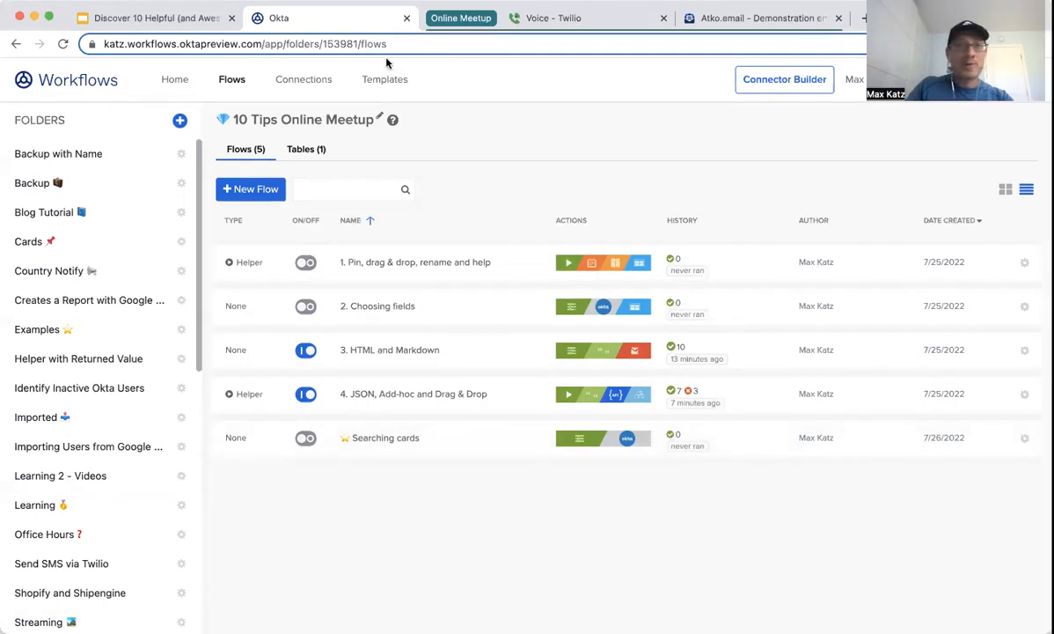
{"action": "left_click", "coordinate": [187, 21]}
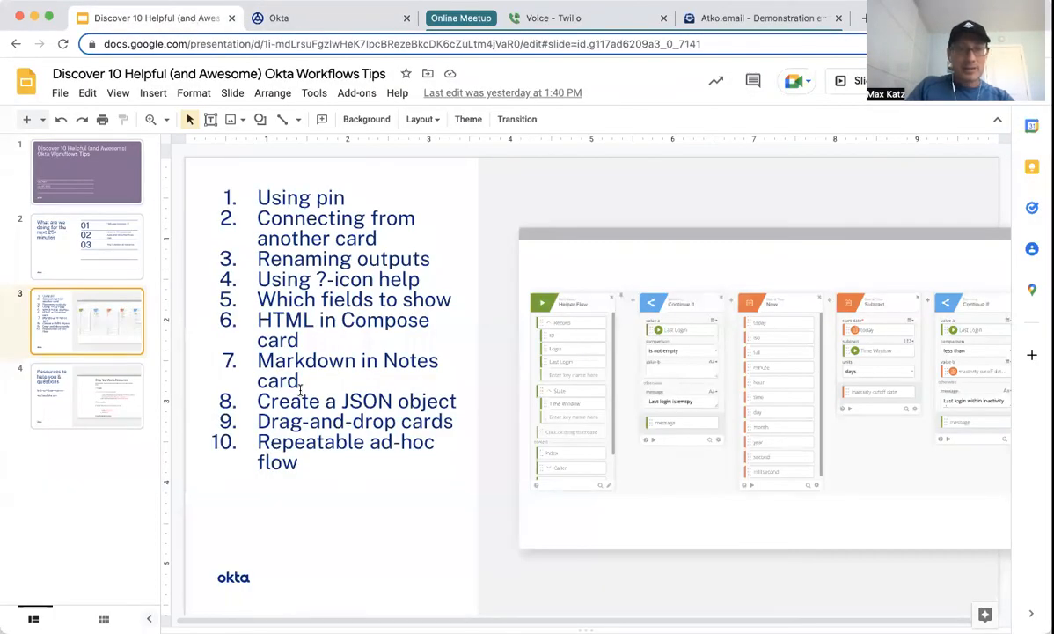
{"action": "left_click", "coordinate": [106, 400]}
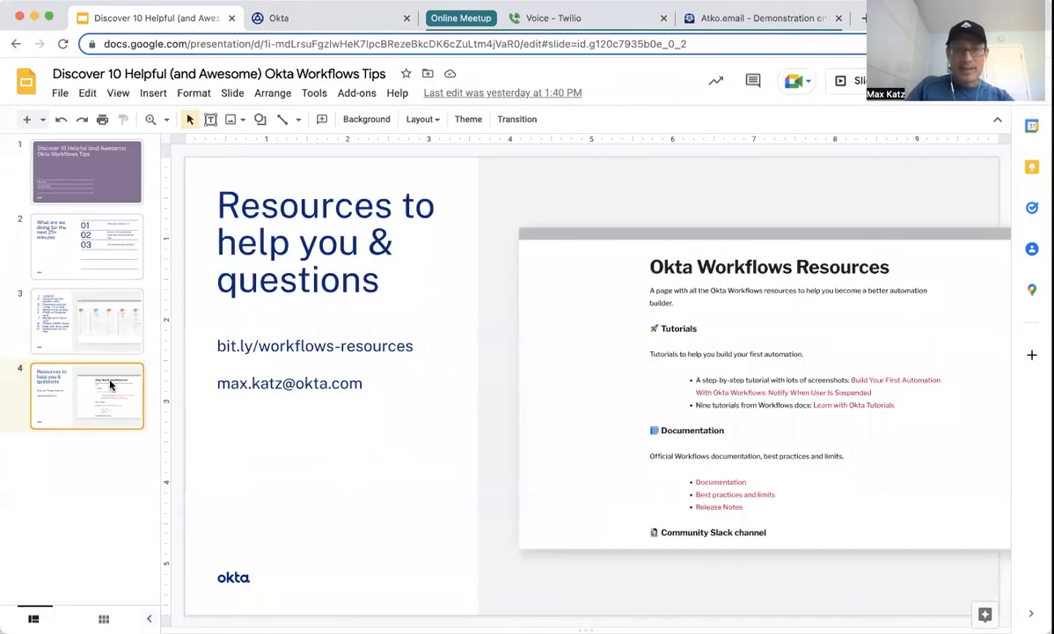